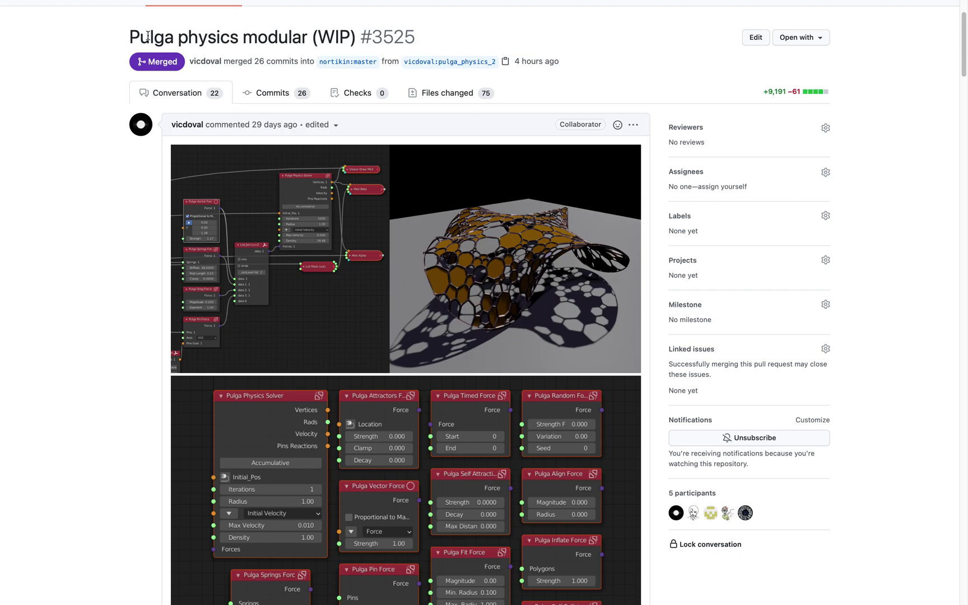
- Look through the Pulga physics modular (WIP) #3525 pull request, its node overview images and the discussion comments
left_click_drag(148, 36, 257, 35)
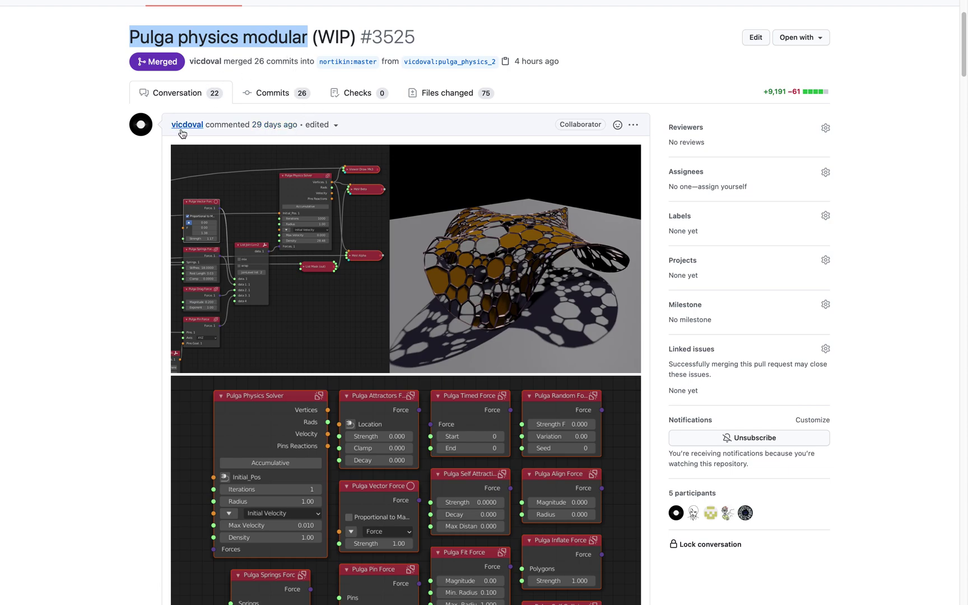
scroll(312, 279, "down", 5)
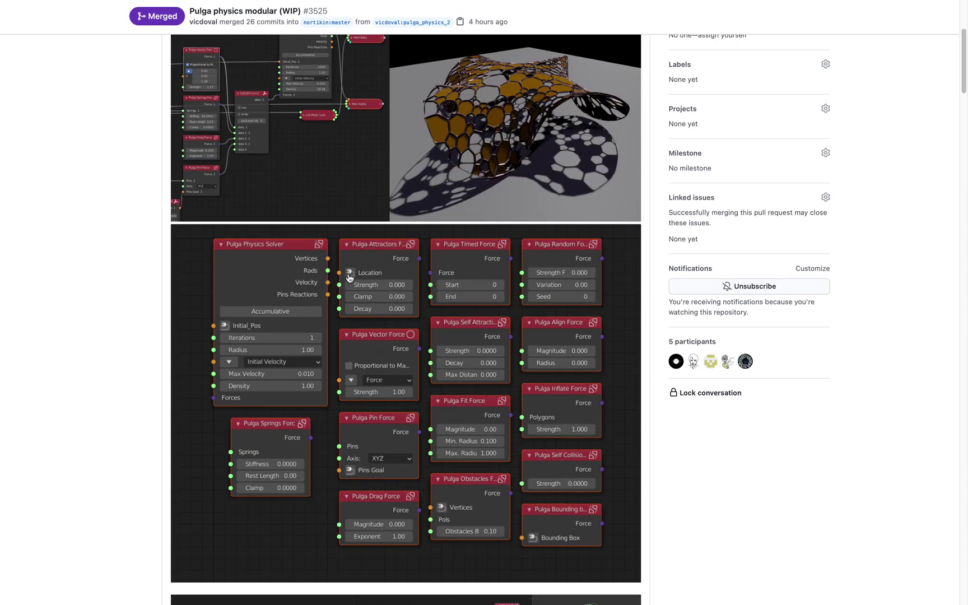
scroll(349, 278, "down", 20)
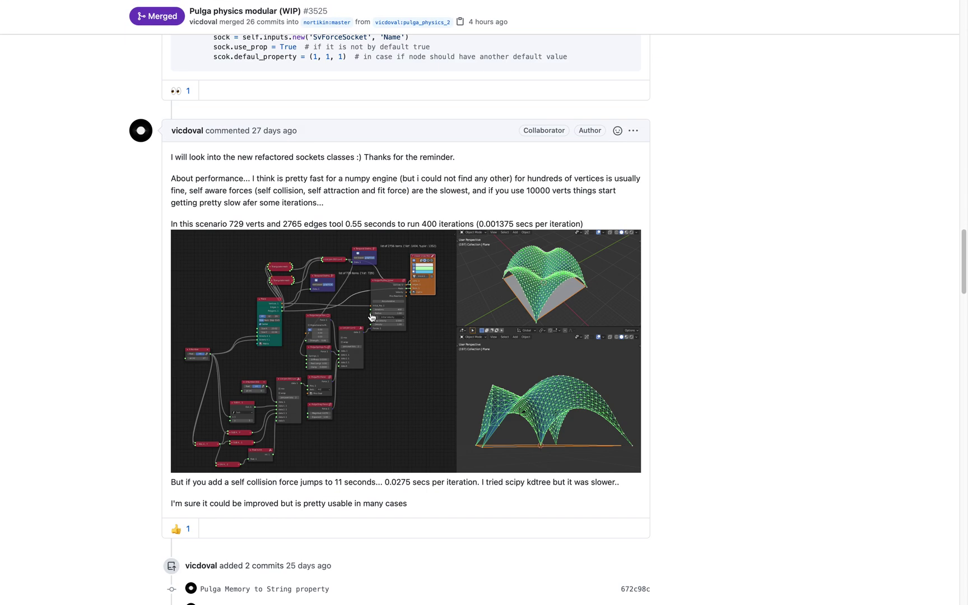
scroll(371, 317, "down", 5)
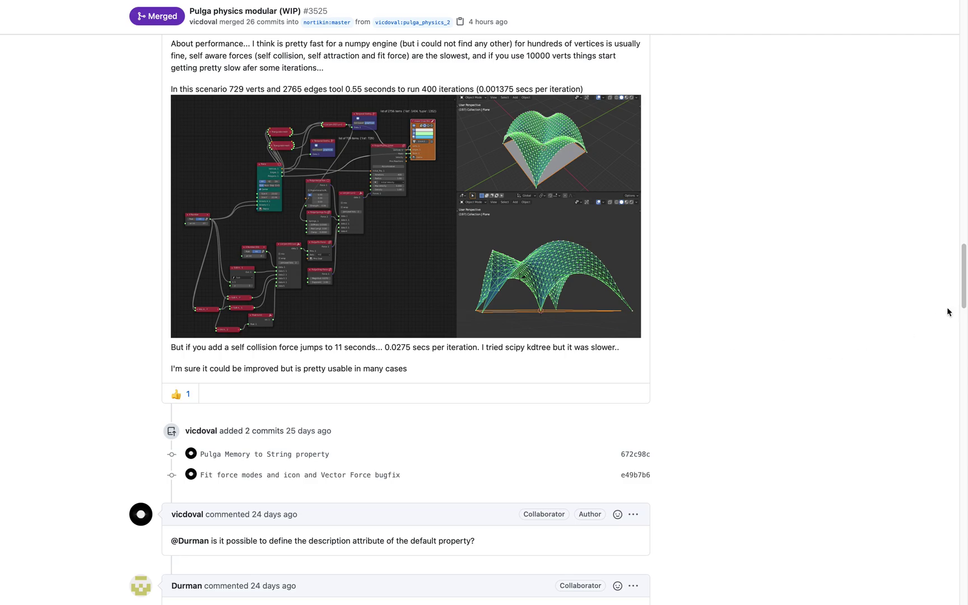
scroll(948, 312, "up", 4)
scroll(441, 315, "up", 9)
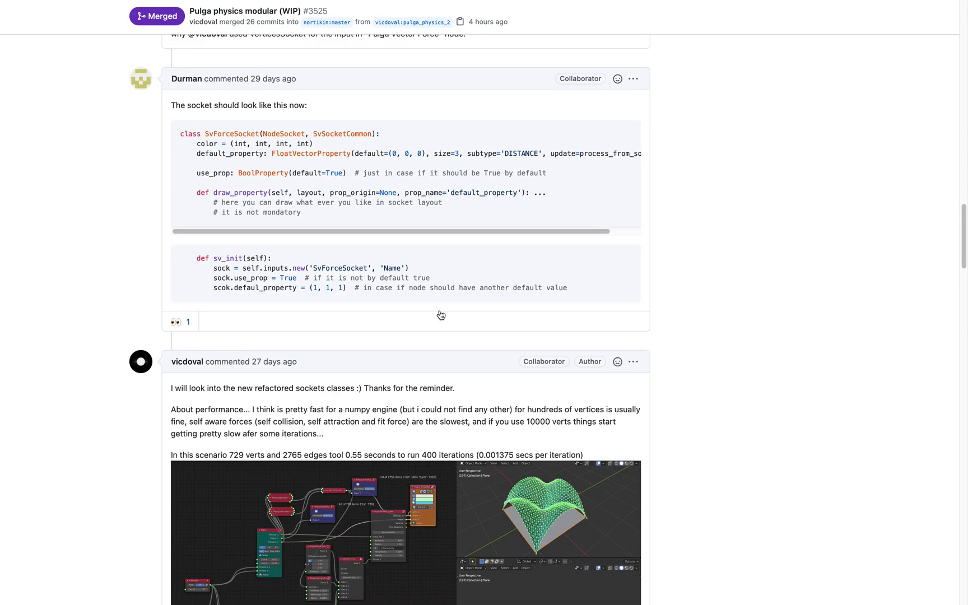
scroll(441, 315, "up", 20)
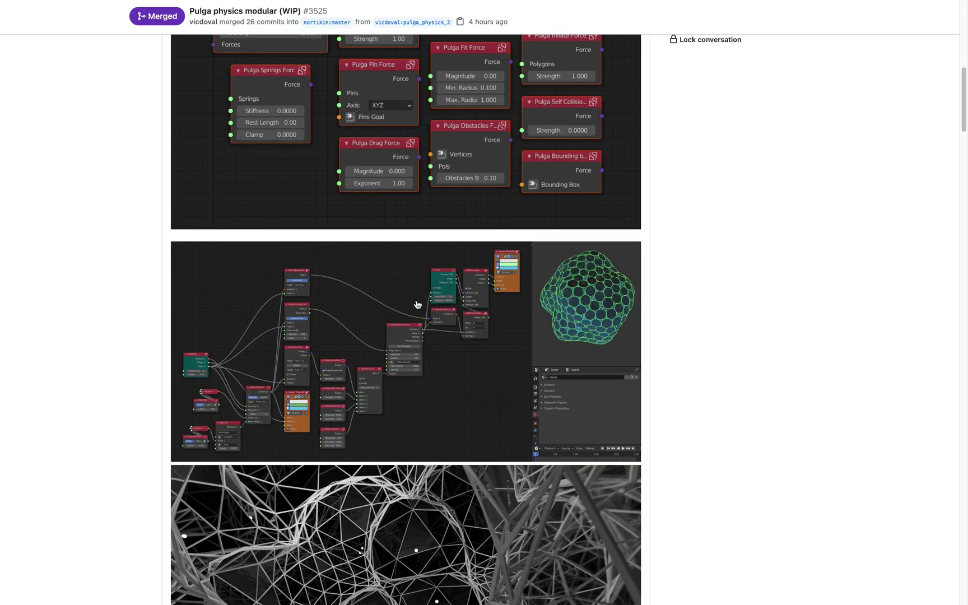
- View the node-tree image with the circle-covered blob at full size and return to the pull request
left_click(417, 304)
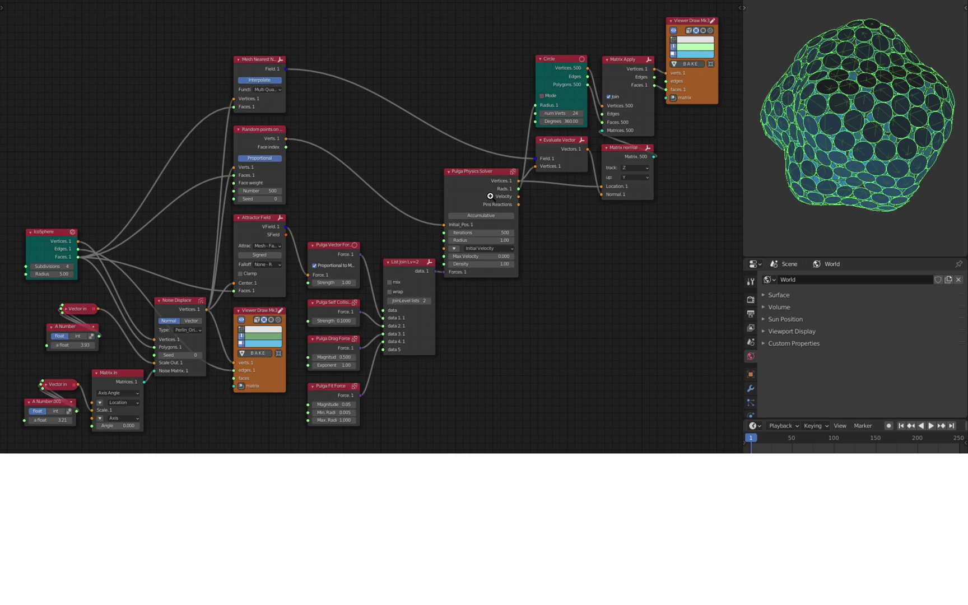
mouse_move(457, 3)
mouse_move(94, 21)
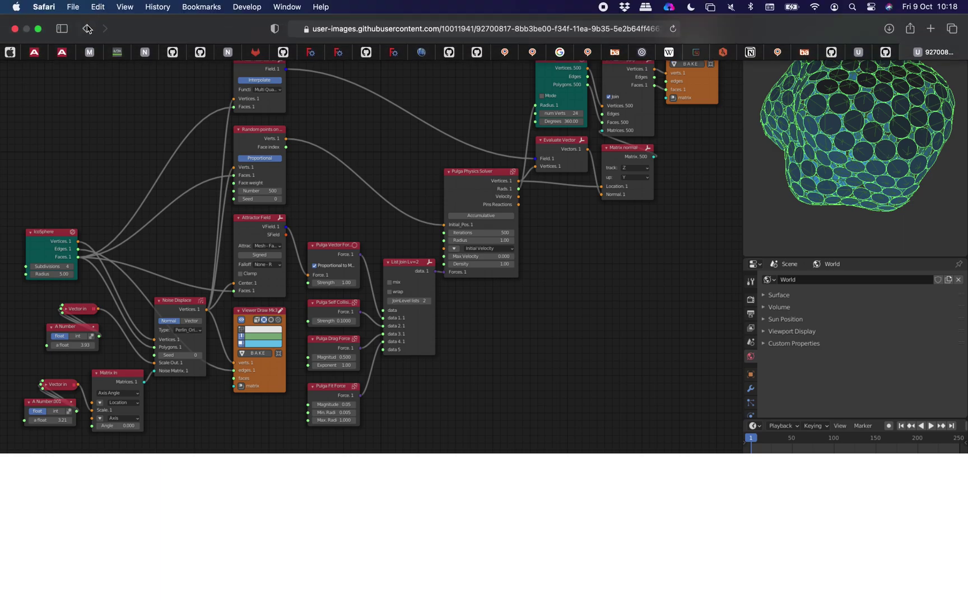
left_click(87, 28)
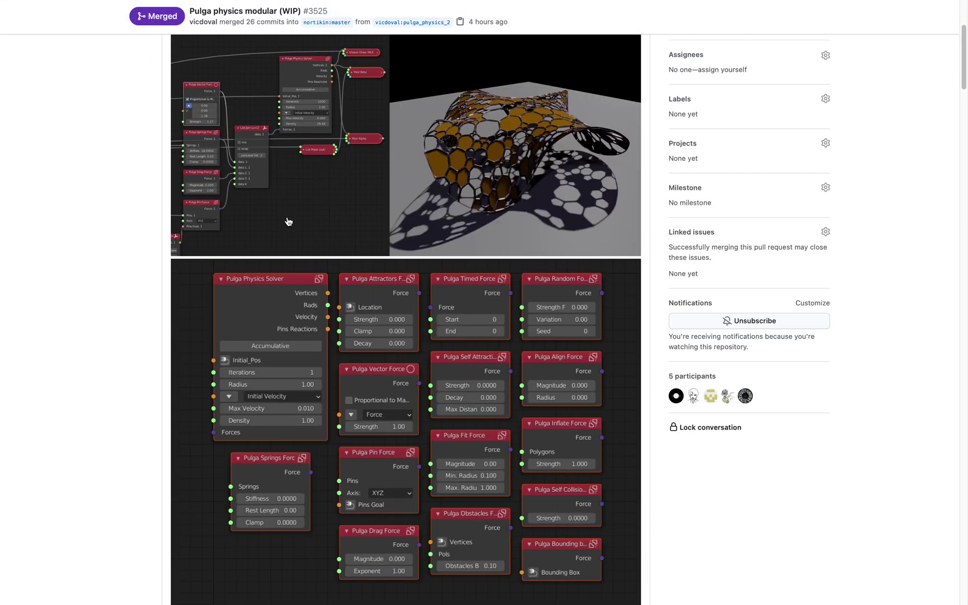
scroll(288, 212, "down", 7)
scroll(347, 247, "up", 2)
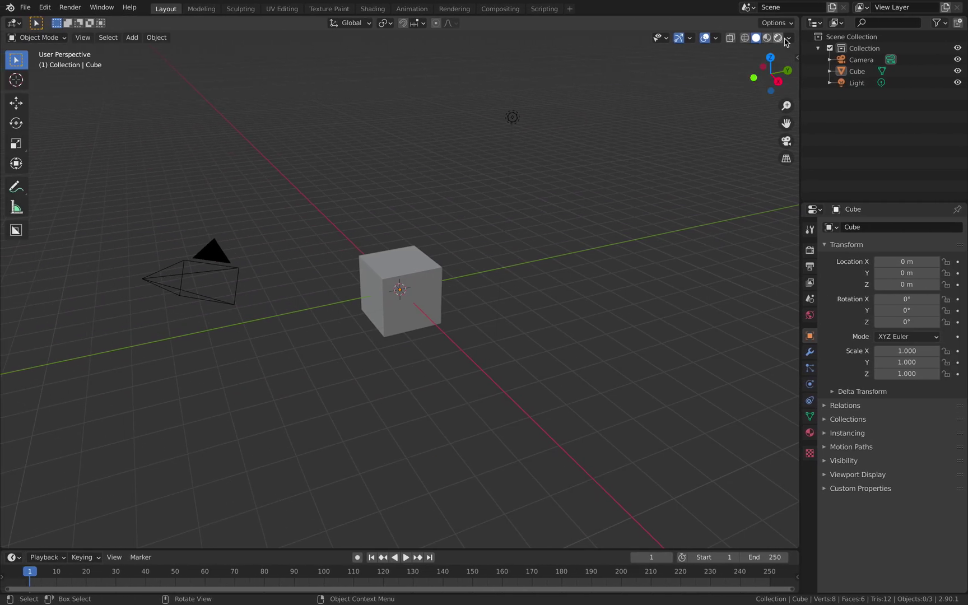
- In Blender, split the 3D viewport into two stacked areas and turn the upper one into a Sverchok Nodes editor with a new node tree
left_click_drag(794, 23, 754, 268)
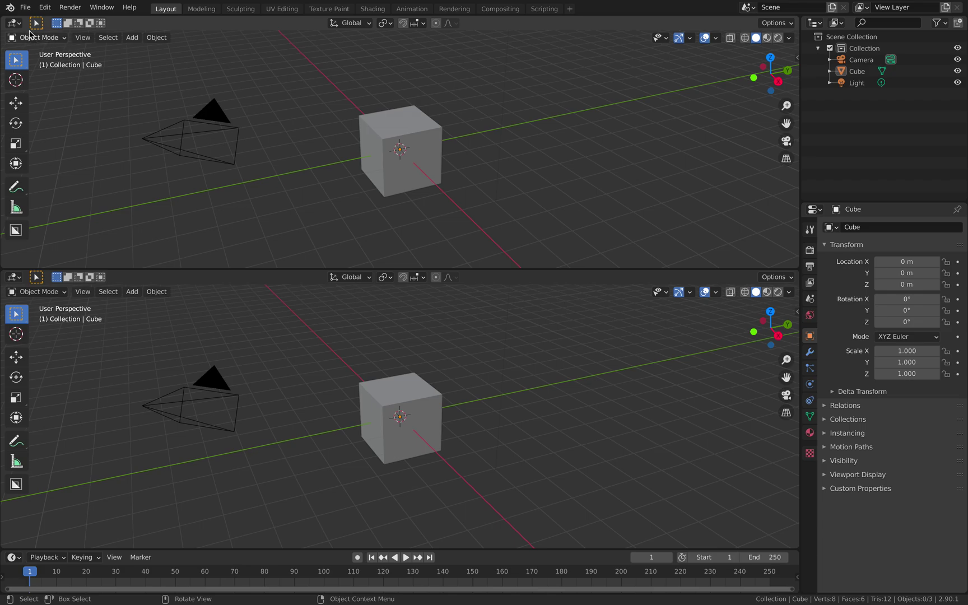
left_click(13, 23)
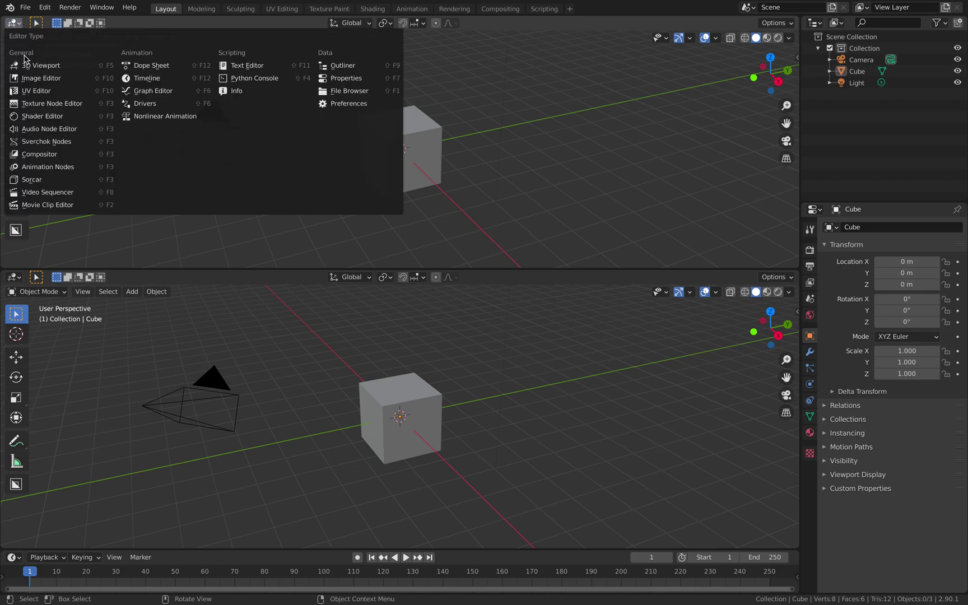
left_click(49, 141)
left_click(386, 23)
- Find the Pulga Physics node by searching for "pulga phy" and add it to the node tree
key("shift+a")
left_click(266, 93)
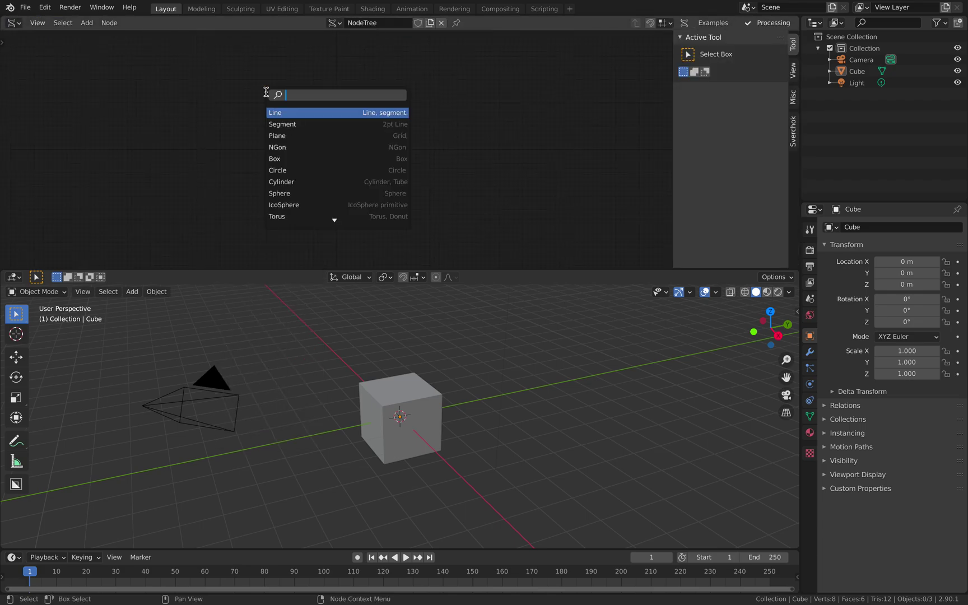
type("pul")
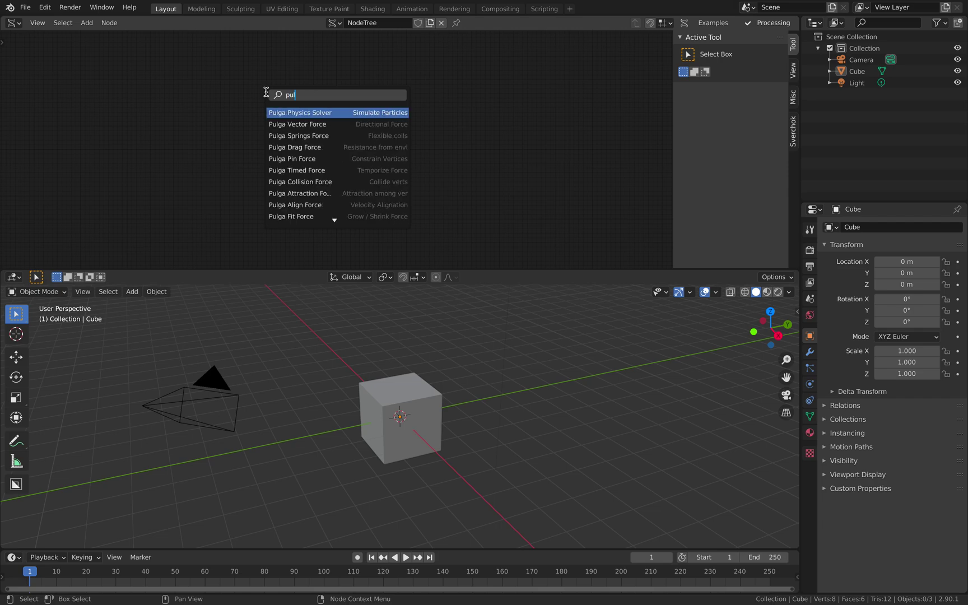
type("ga phy")
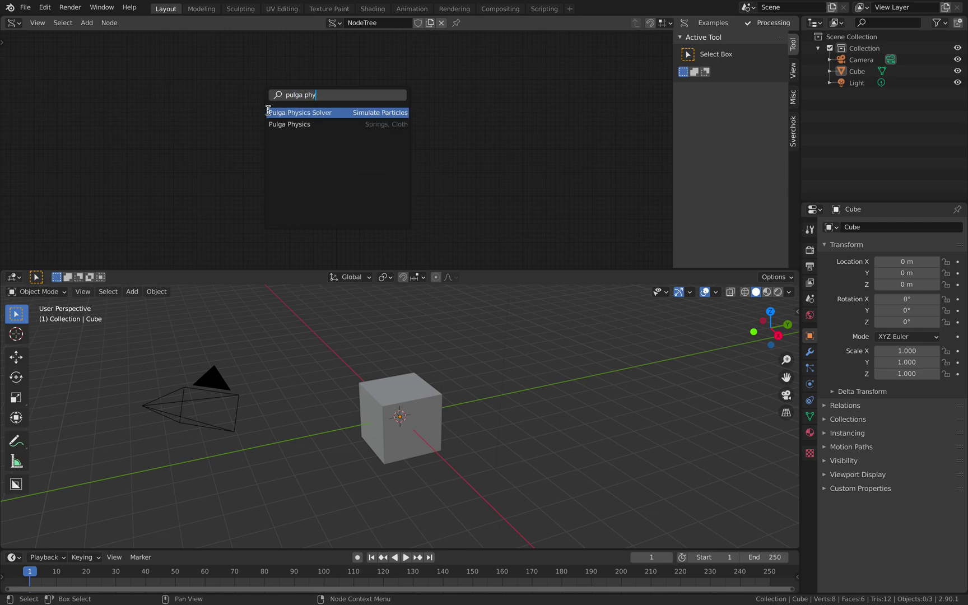
left_click(316, 124)
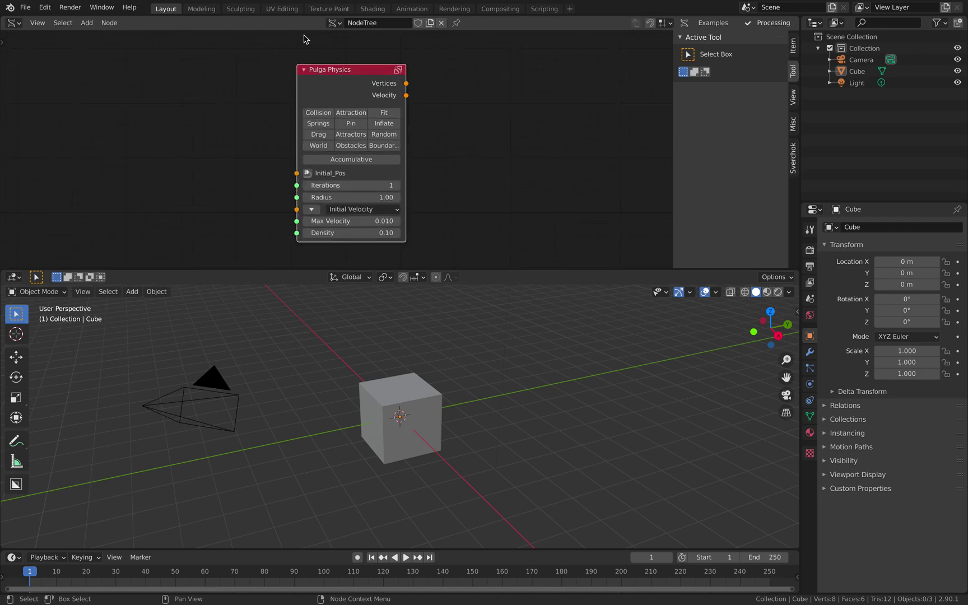
- Try out Fit, Pin, Drag, Attractors, Random and Accumulative on the Pulga Physics node, and delete the node
left_click(322, 115)
left_click(355, 115)
left_click(380, 115)
left_click_drag(375, 115, 351, 116)
left_click(333, 138)
left_click(333, 150)
left_click(345, 172)
left_click(353, 150)
left_click(297, 149)
left_click(332, 148)
left_click(336, 139)
left_click_drag(302, 140, 335, 140)
scroll(414, 151, "down", 2)
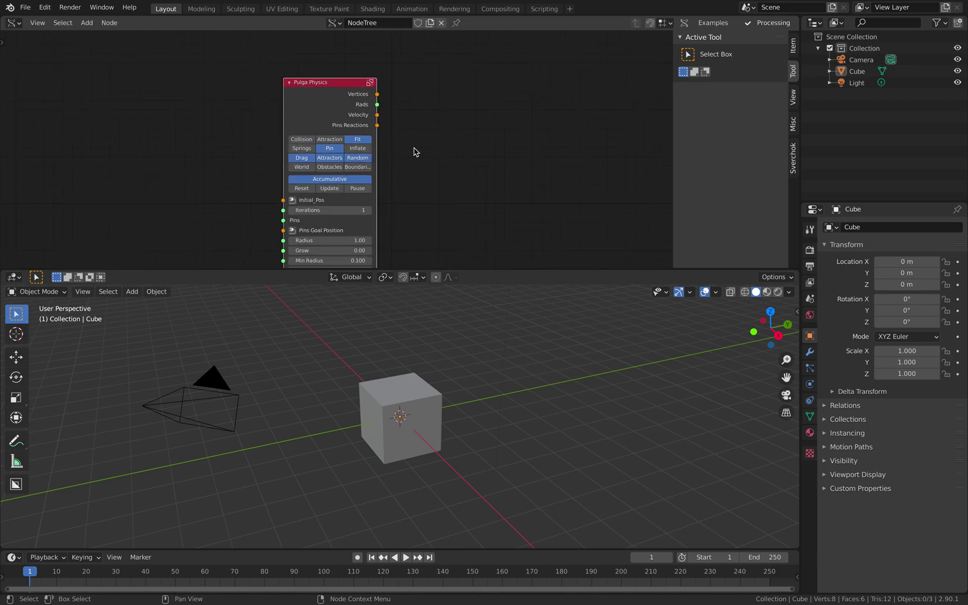
middle_click_drag(349, 127, 348, 107)
key("x")
- Add a Pulga Physics Solver node to the empty node tree
key("shift+a")
left_click(345, 84)
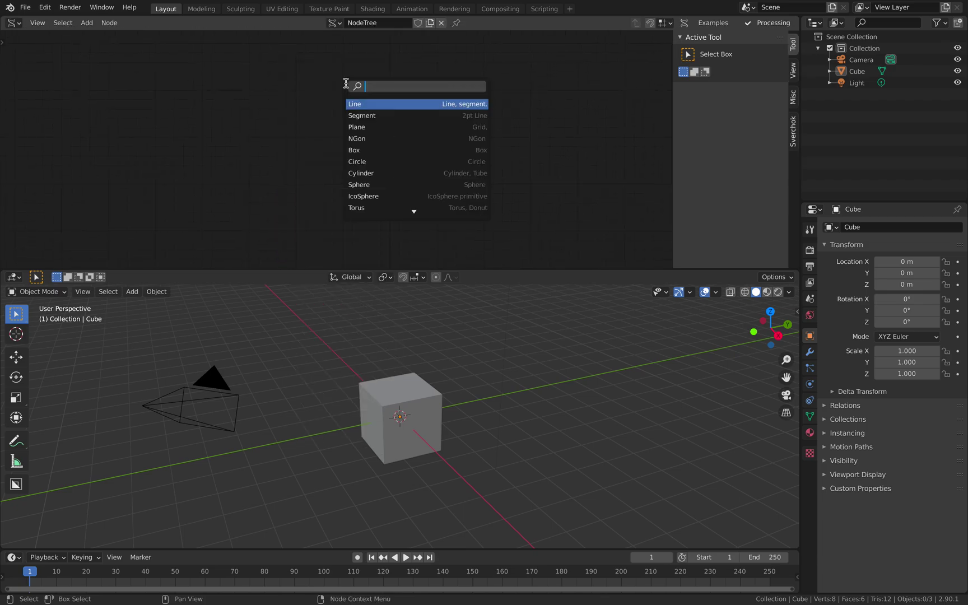
type("pu;")
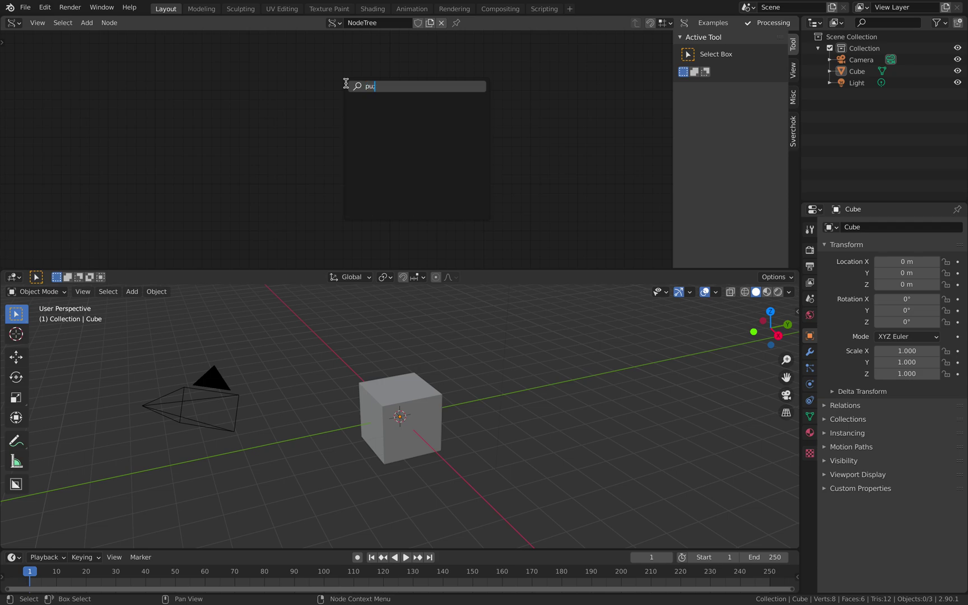
key("BackSpace")
type("lg")
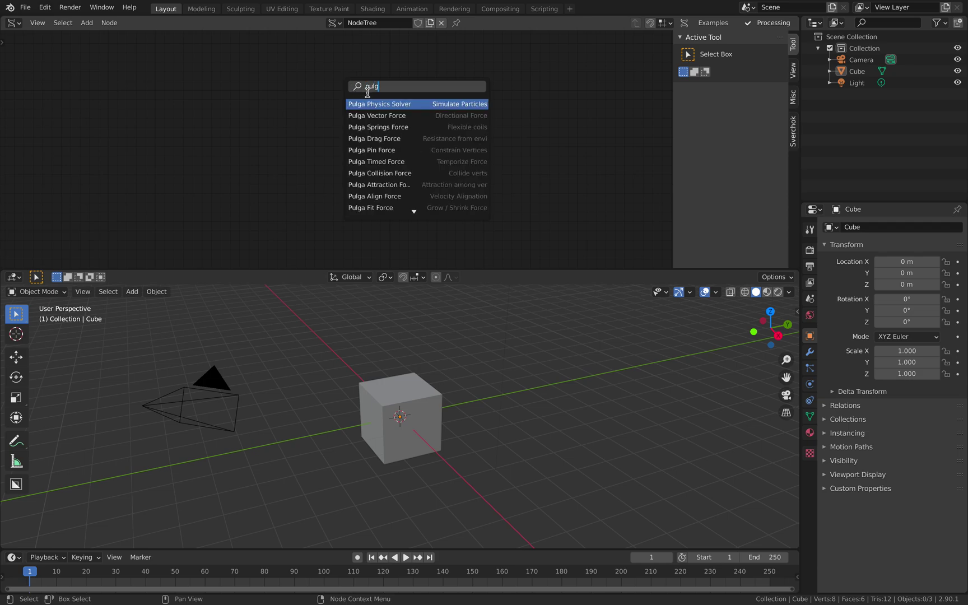
key("Return")
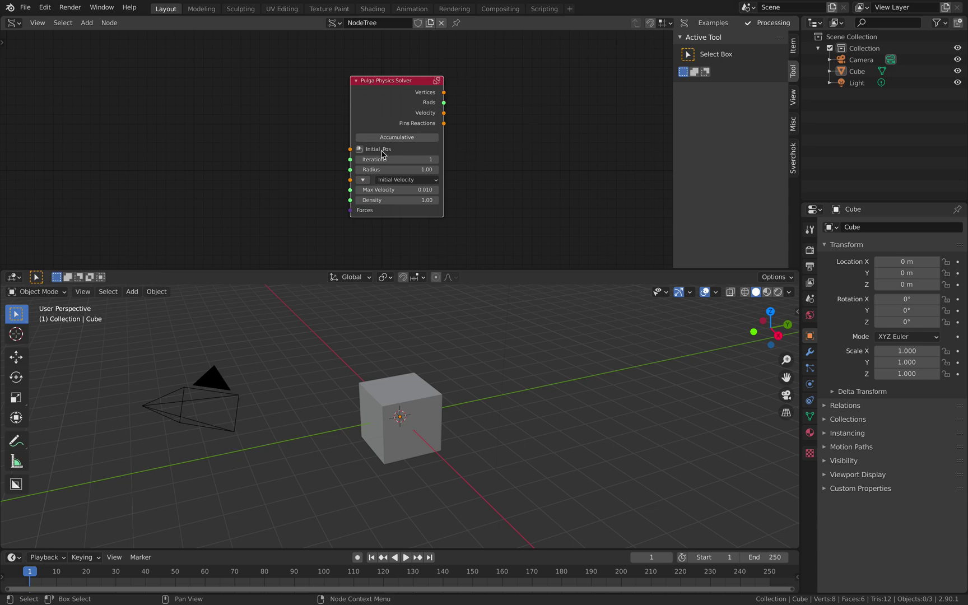
scroll(287, 138, "down", 1)
key("shift+a")
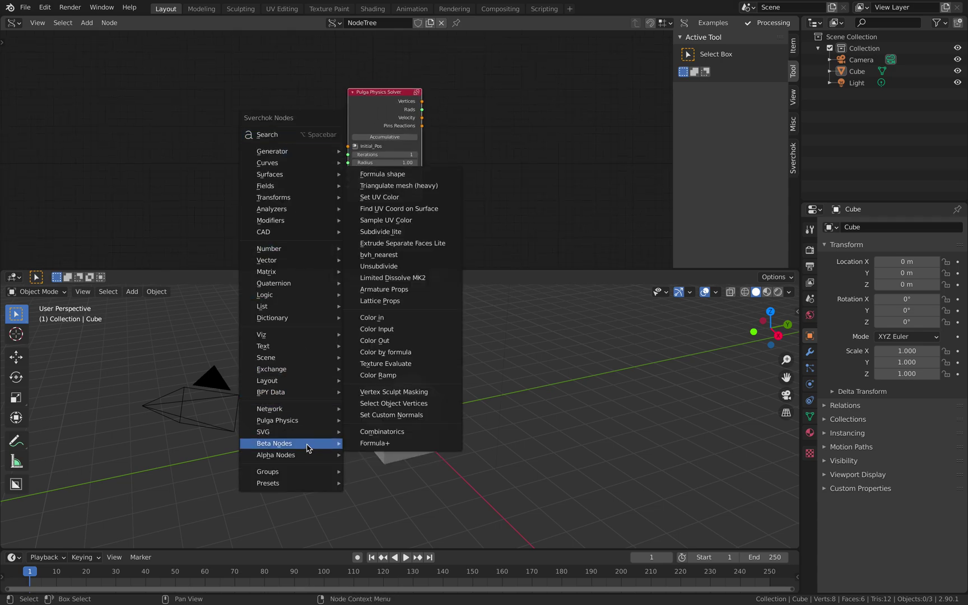
mouse_move(307, 430)
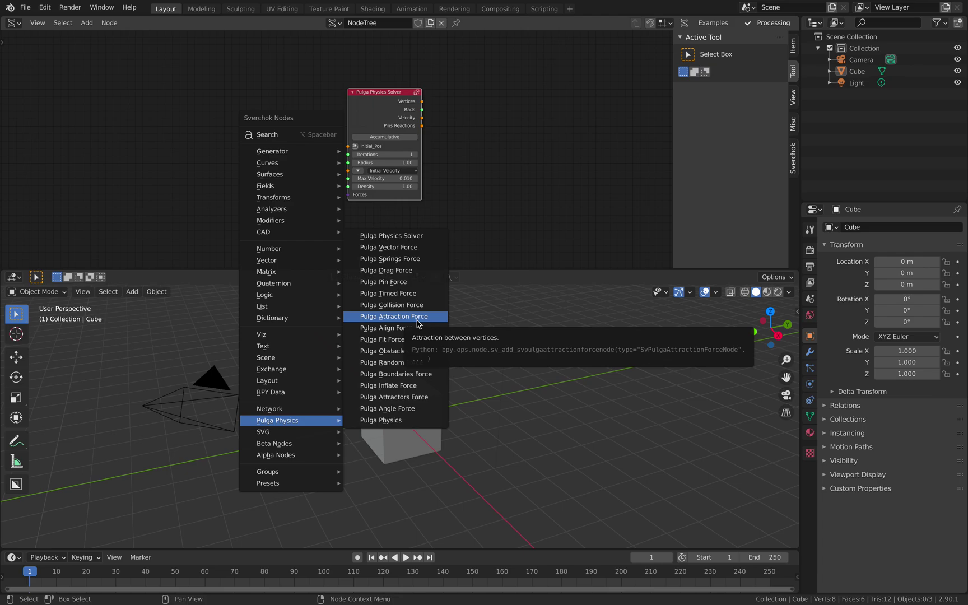
middle_click_drag(220, 84, 247, 87)
scroll(246, 87, "up", 2)
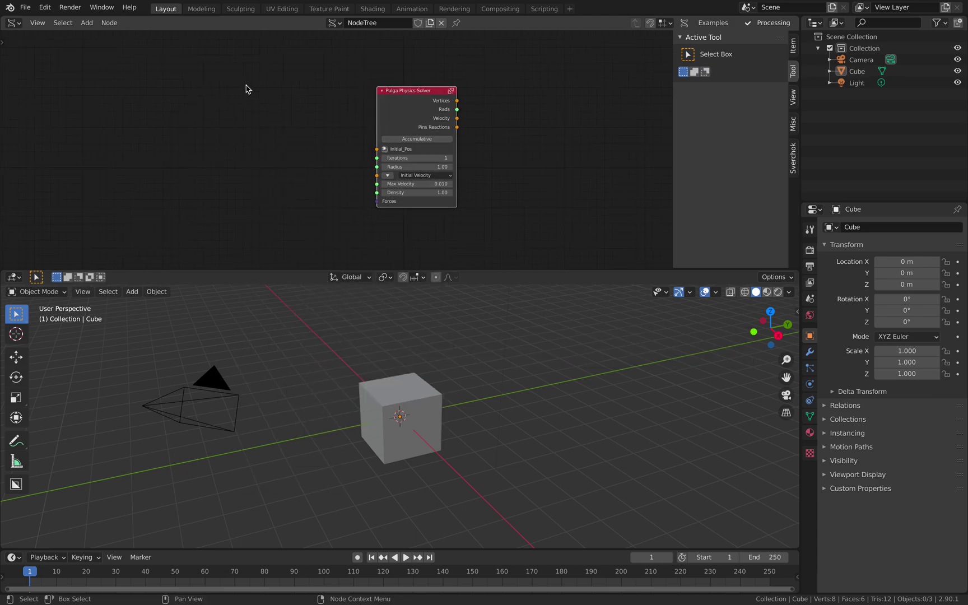
- Save the file to the Desktop as sv_pulga_modular_001.blend
left_click(25, 7)
left_click(39, 83)
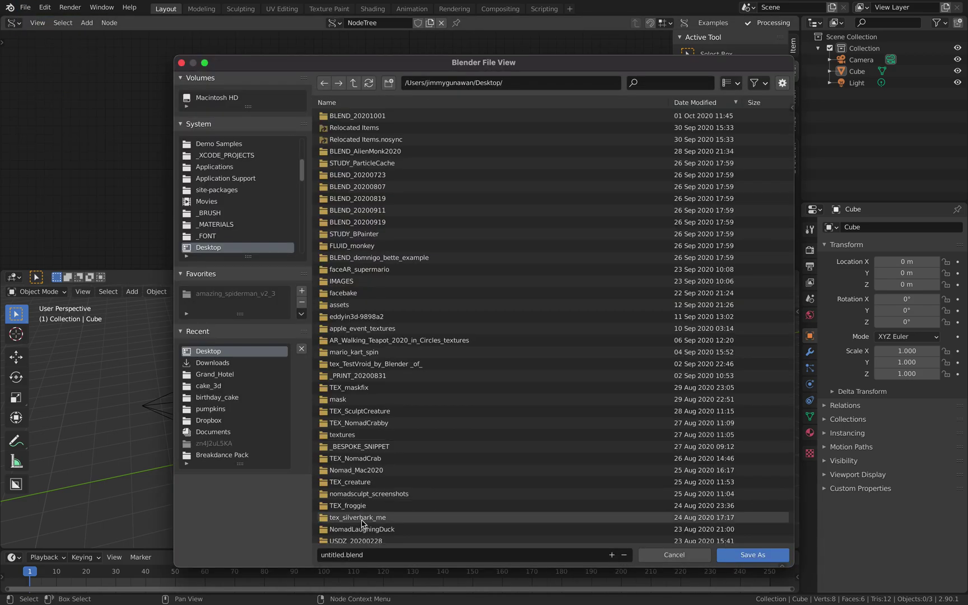
double_click(330, 553)
type("sv_pulga_modular")
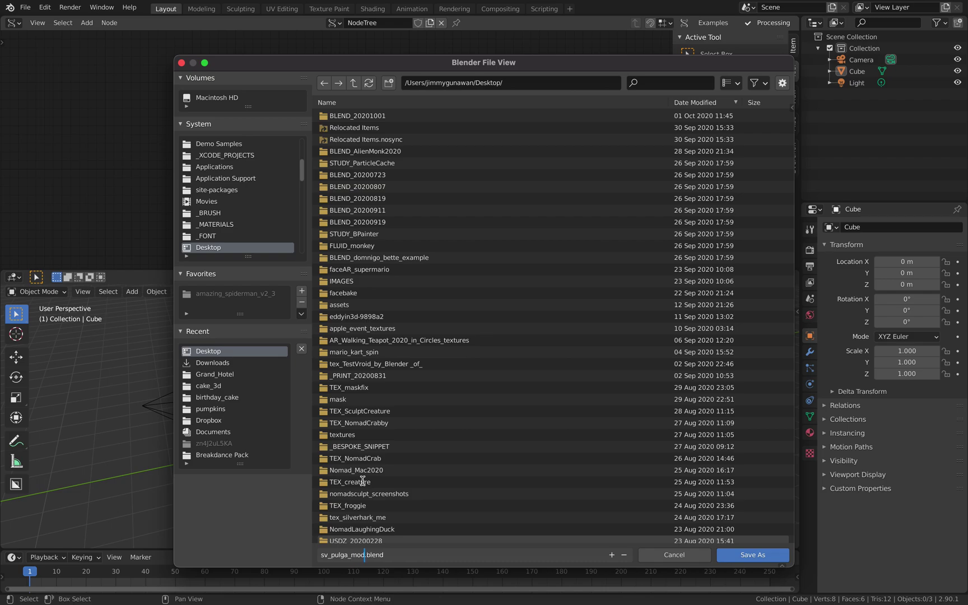
type("_001")
key("Return")
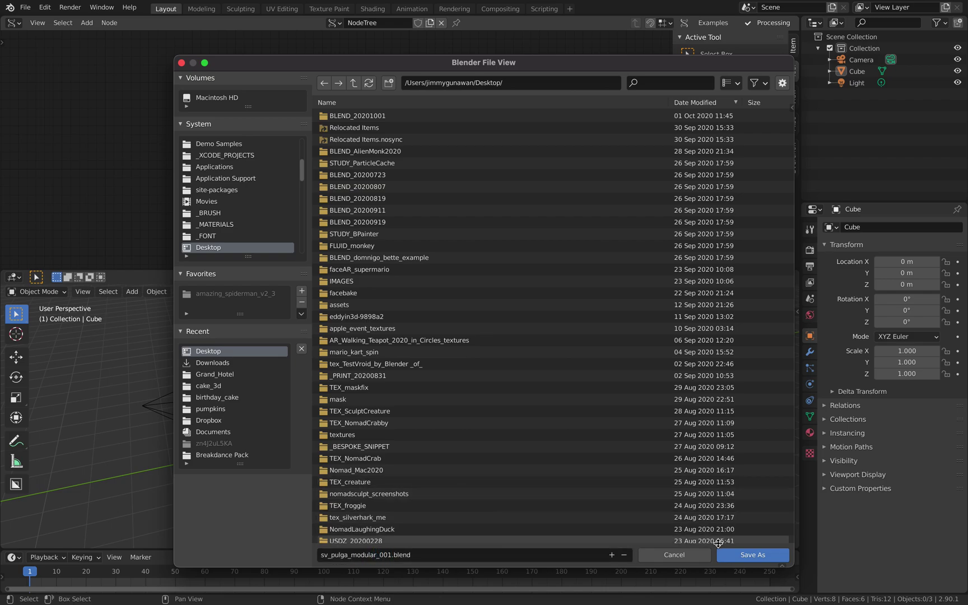
left_click(732, 555)
- Hide the node editor's sidebar and add a Vector P Field node to the left of the Pulga Physics Solver
key("n")
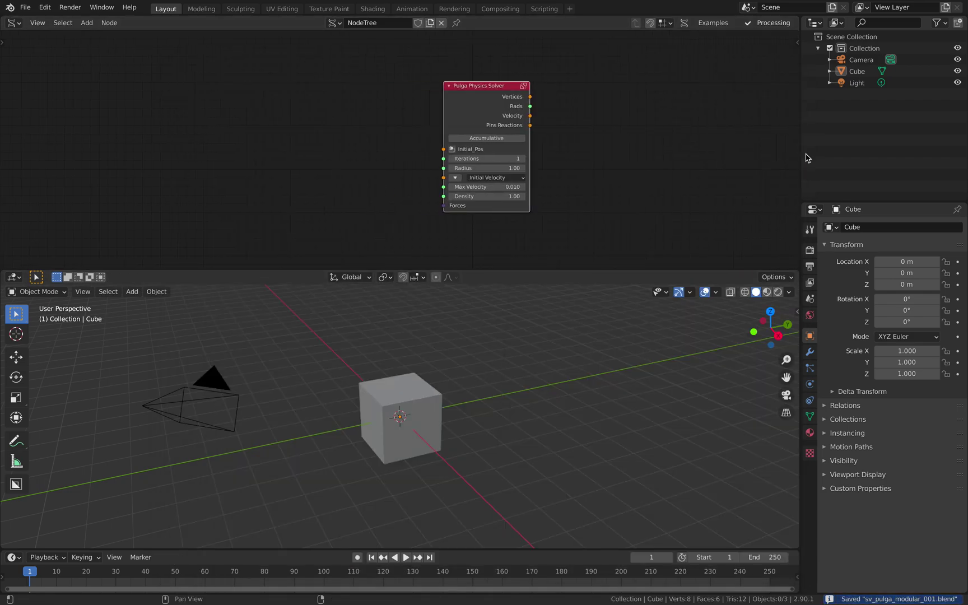
key("alt+space")
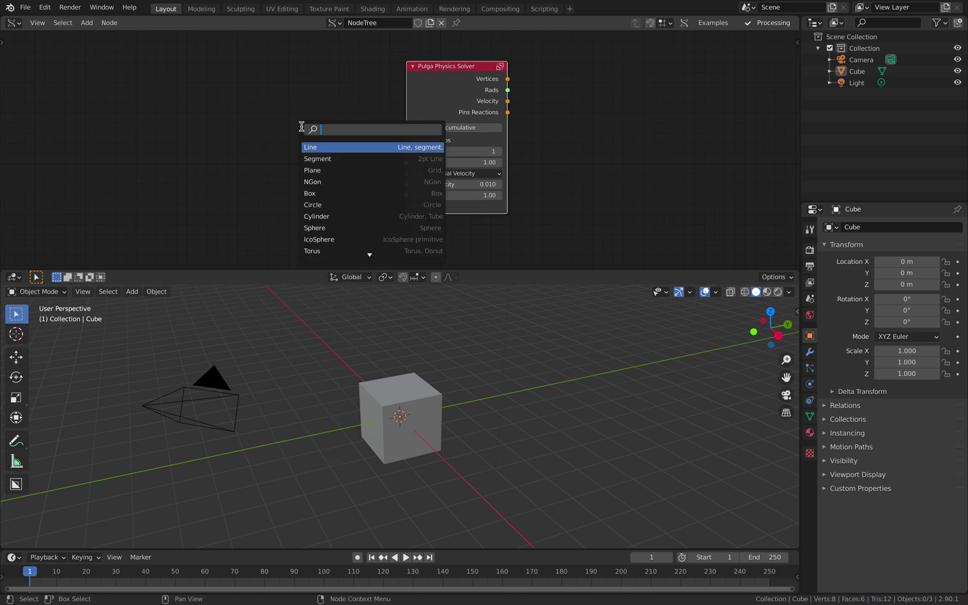
type("vector p")
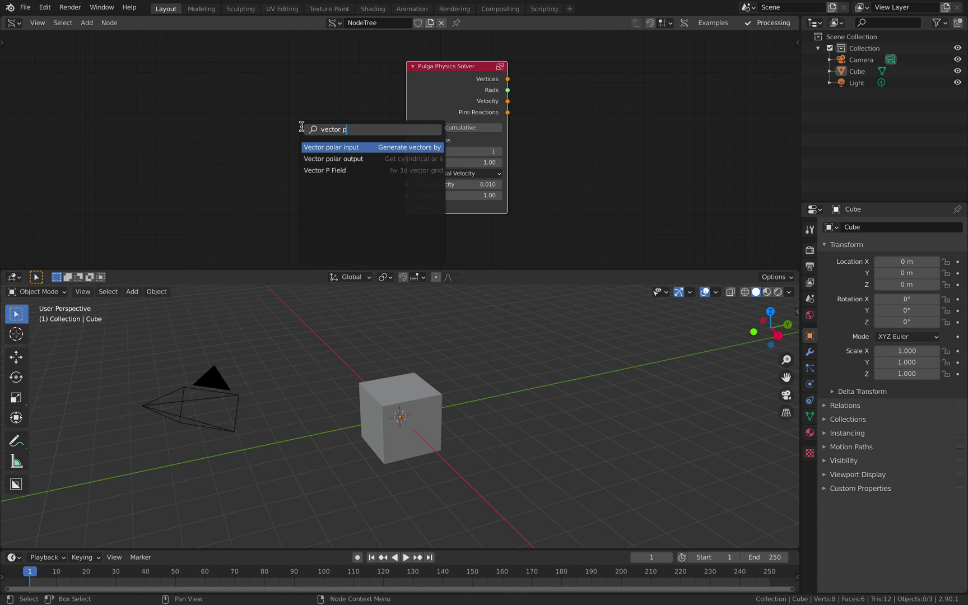
key("Down")
key("Down")
key("Return")
left_click(161, 82)
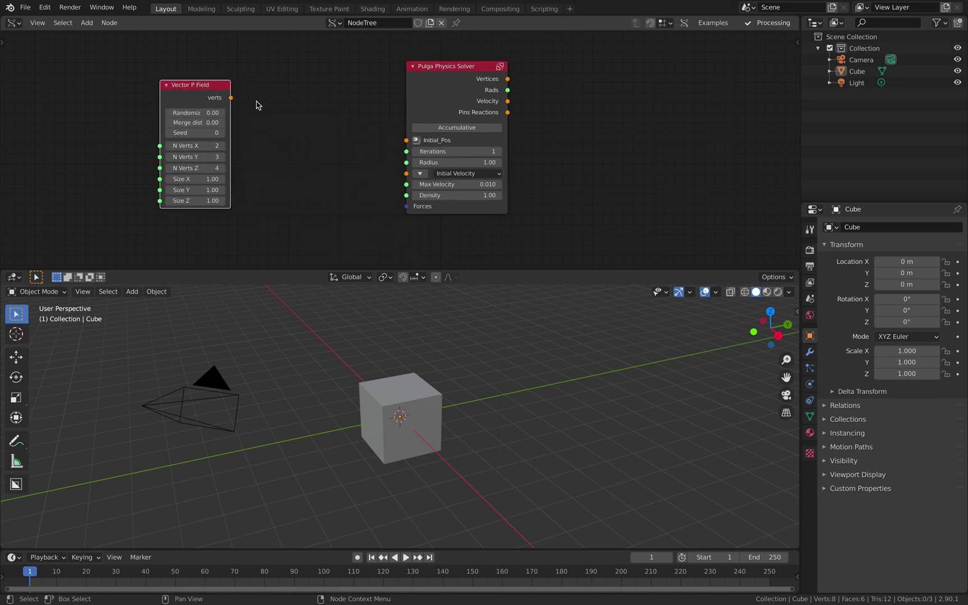
- Space the Vector P Field and Pulga Physics Solver nodes farther apart and attach a Temporal Viewer to the Vector P Field
middle_click_drag(428, 83, 440, 84)
left_click_drag(440, 82, 523, 86)
left_click_drag(189, 95, 143, 108)
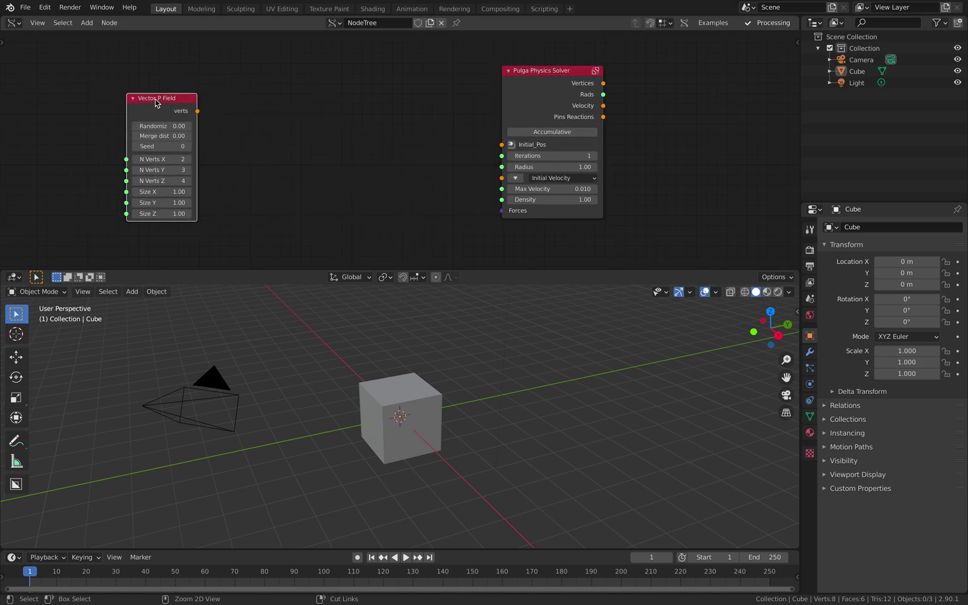
key("ctrl+space")
- Delete the default camera, cube and light from the scene
key("a")
key("x")
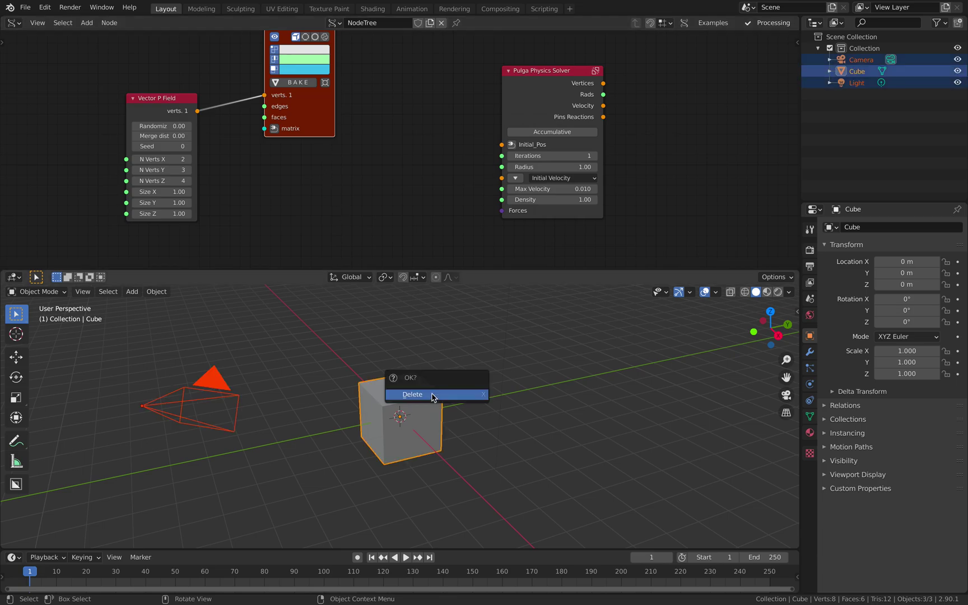
left_click(434, 393)
- Set N Verts X, Y and Z of the Vector P Field node to 4
middle_click_drag(449, 384, 414, 386)
middle_click_drag(251, 191, 261, 189)
scroll(262, 189, "down", 1)
left_click_drag(197, 157, 199, 176)
type("4")
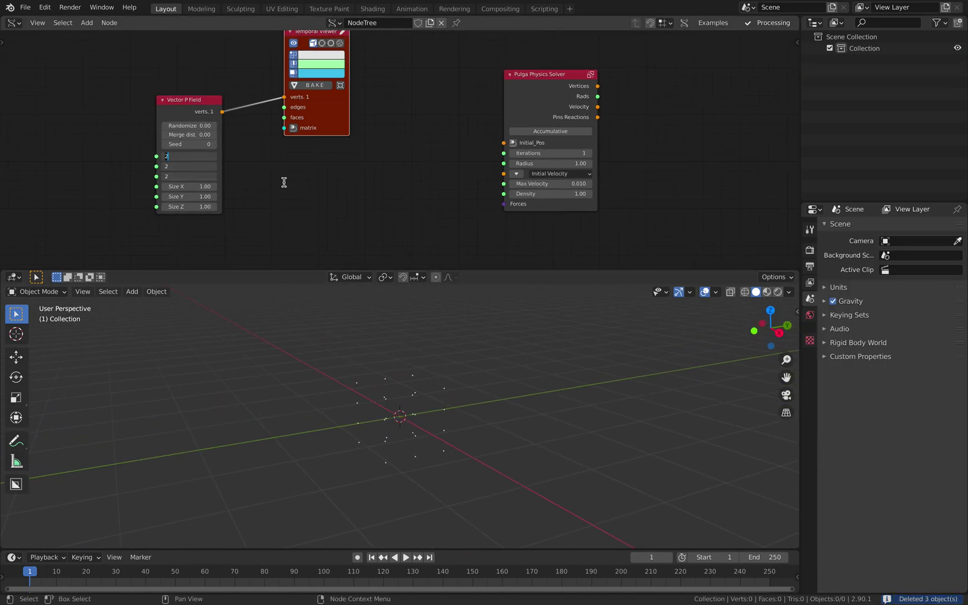
key("Return")
- Delete the Temporal Viewer node and connect the Vector P Field's verts output to the solver's Initial_Pos input
middle_click_drag(339, 297, 392, 373)
left_click_drag(328, 131, 361, 167)
key("x")
left_click_drag(219, 124, 503, 142)
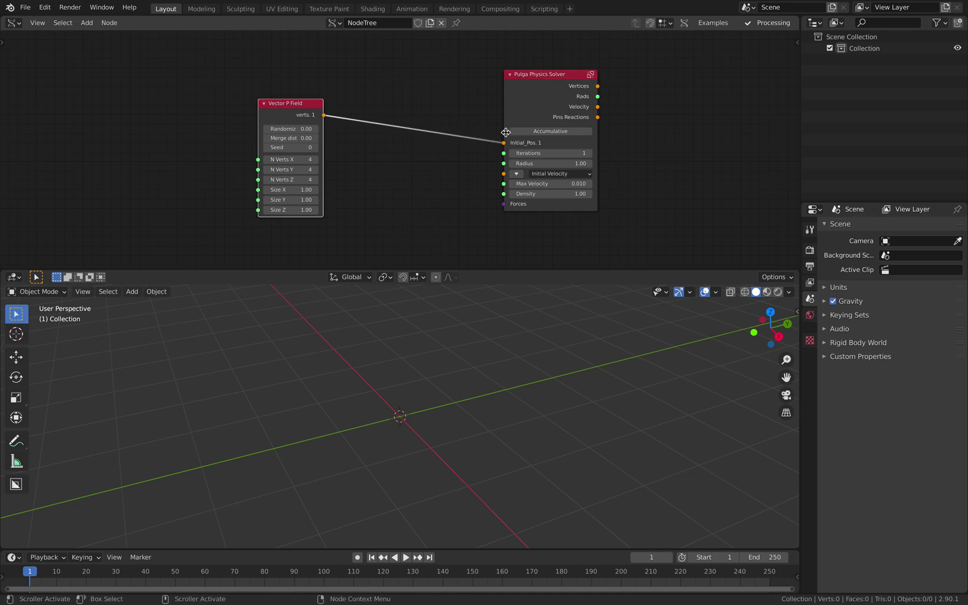
- Move the Pulga Physics Solver node closer to the Vector P Field node
left_click_drag(533, 102, 424, 129)
middle_click_drag(398, 156, 347, 151)
scroll(401, 135, "up", 2)
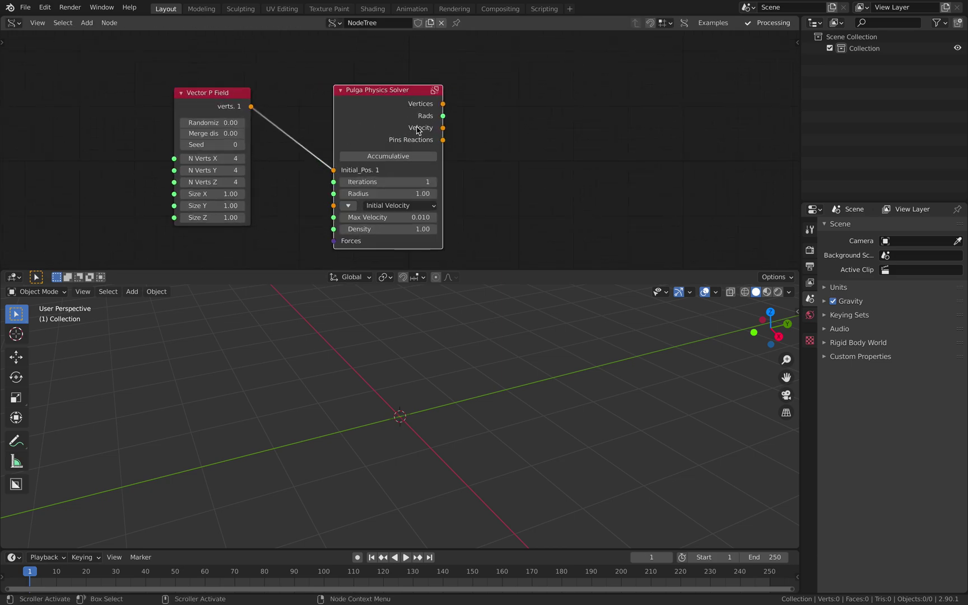
scroll(417, 130, "up", 1)
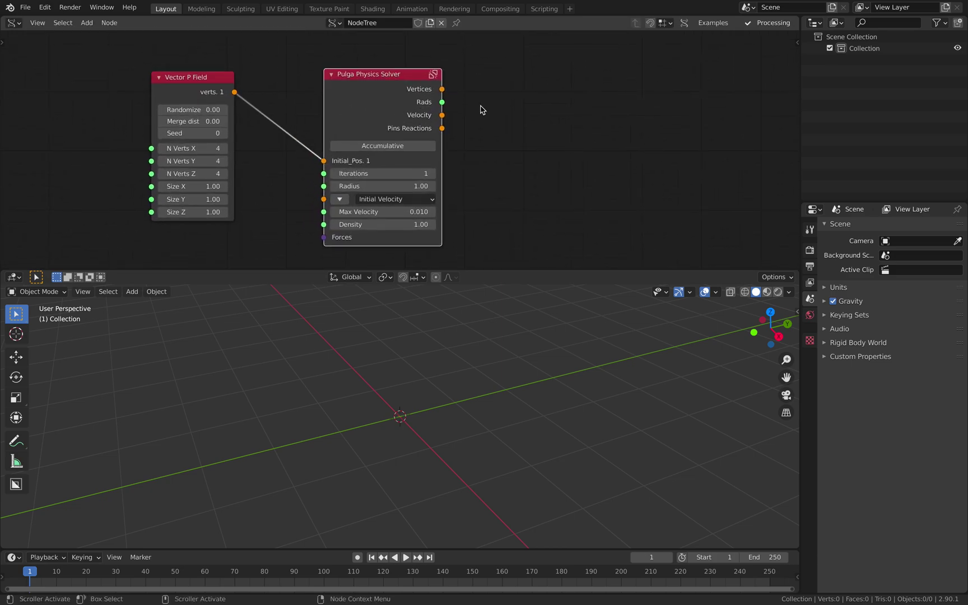
- Add a Viewer Draw node beside the solver and connect the solver's Vertices output to its verts input
key("shift+a")
left_click(503, 83)
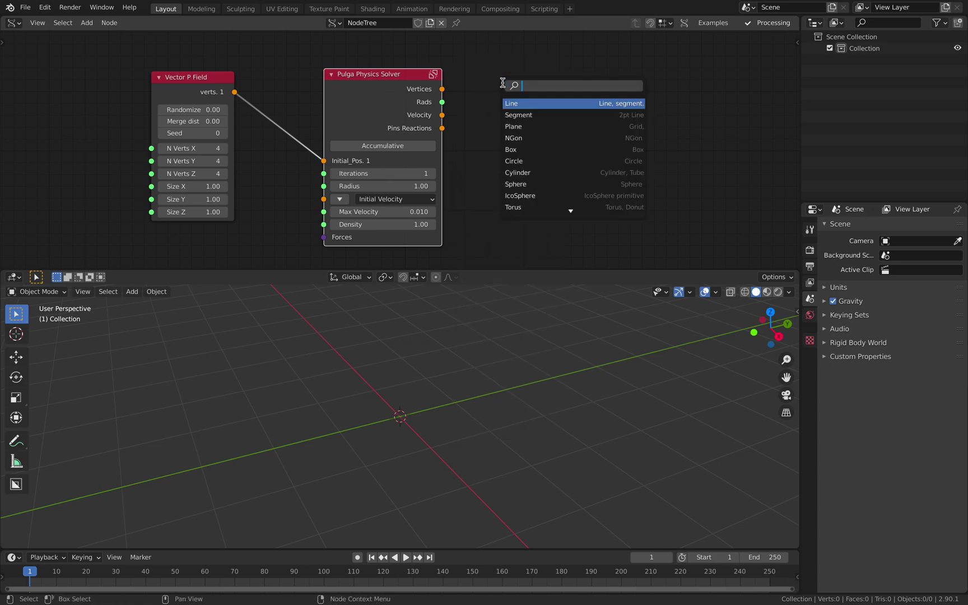
type("viewer dr")
key("Return")
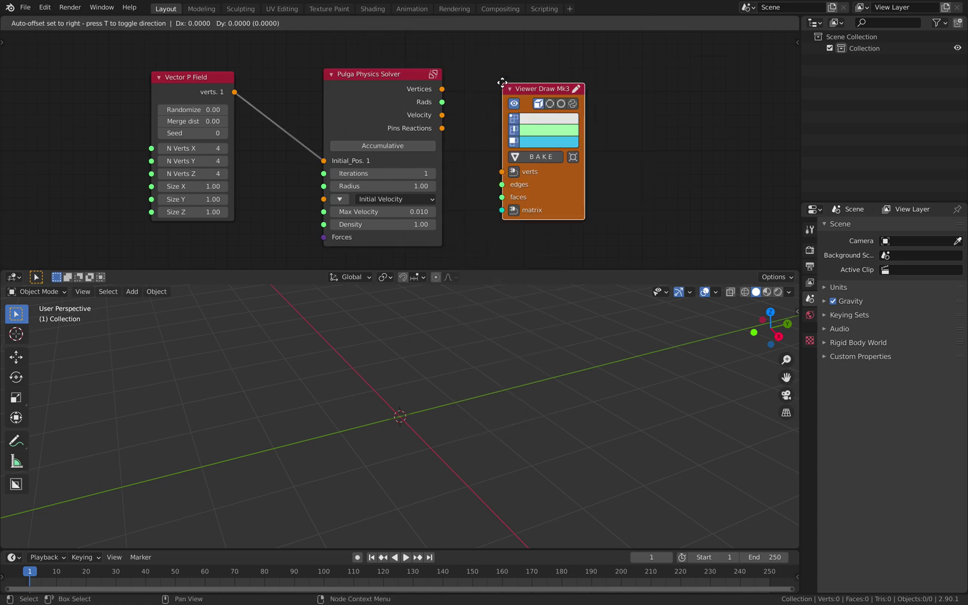
left_click(502, 83)
left_click_drag(442, 89, 502, 171)
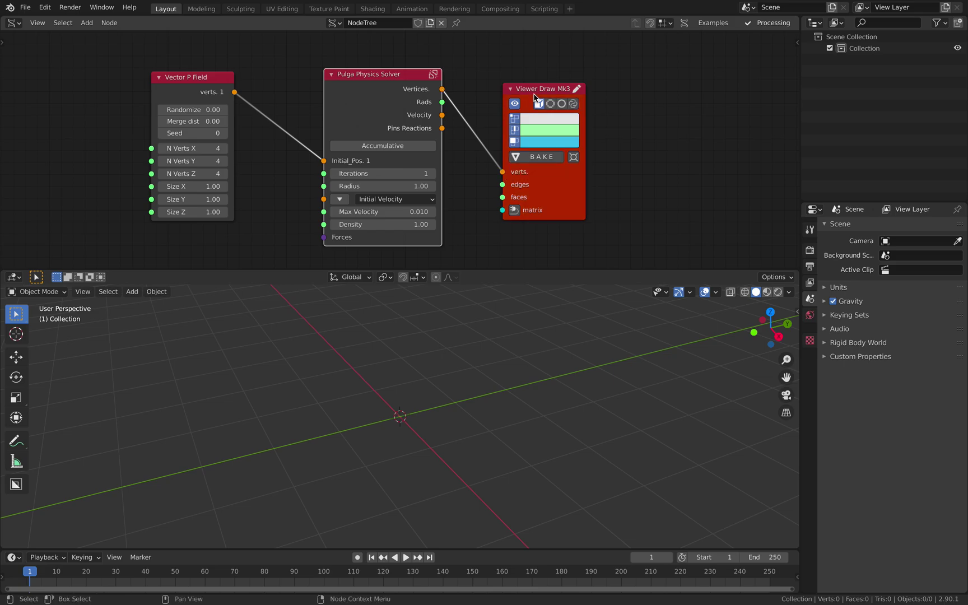
- Enlarge the node editor area by lowering its border with the 3D viewport
scroll(493, 118, "down", 1)
middle_click_drag(493, 117, 524, 110)
left_click_drag(427, 107, 454, 94)
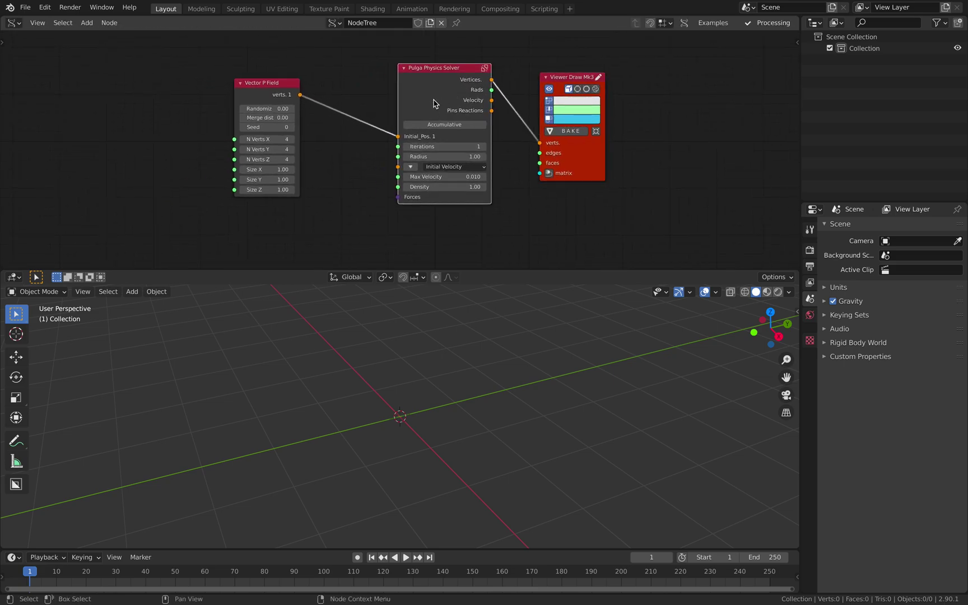
scroll(403, 135, "up", 1)
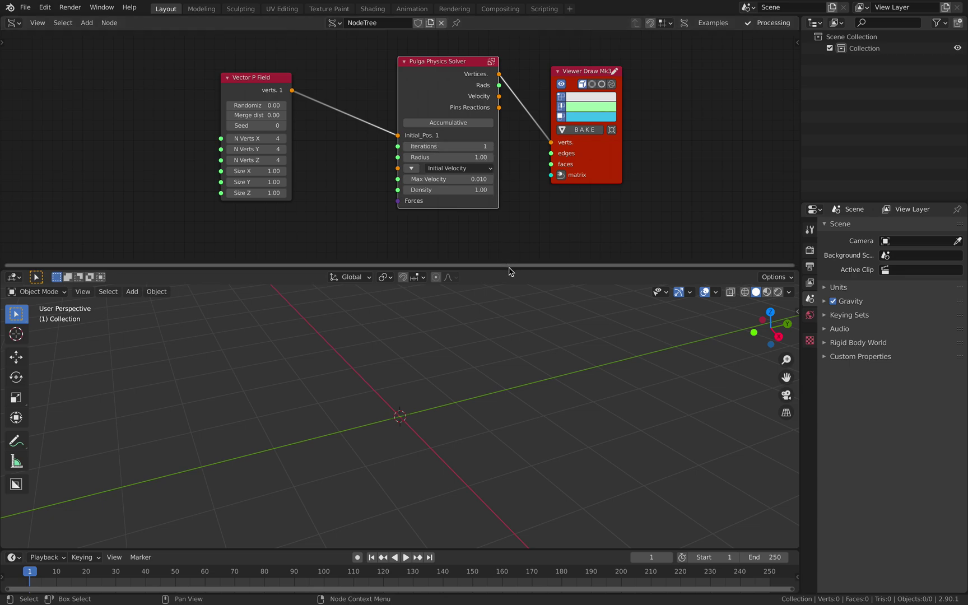
left_click_drag(509, 269, 507, 294)
scroll(456, 231, "up", 2)
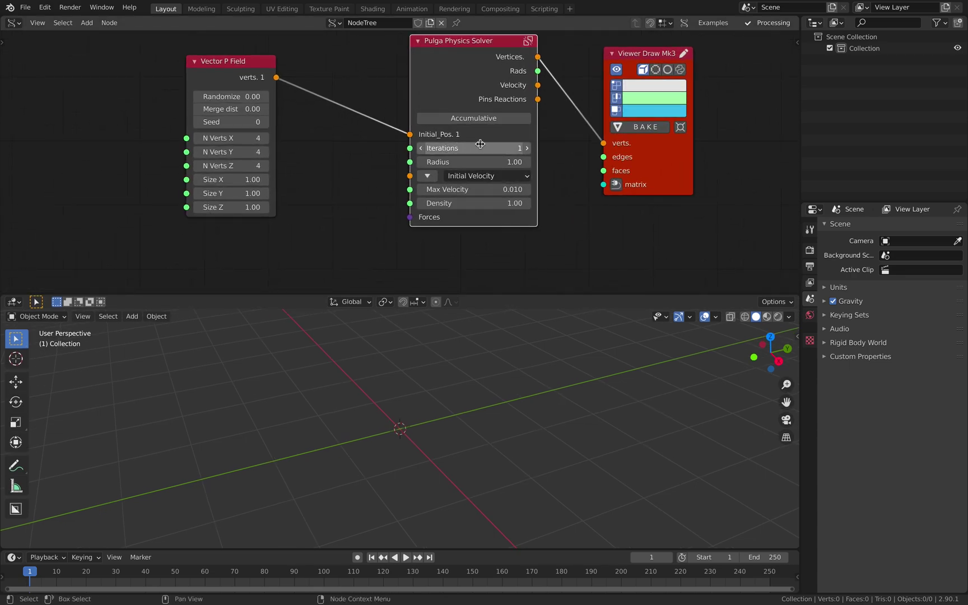
scroll(440, 146, "down", 2)
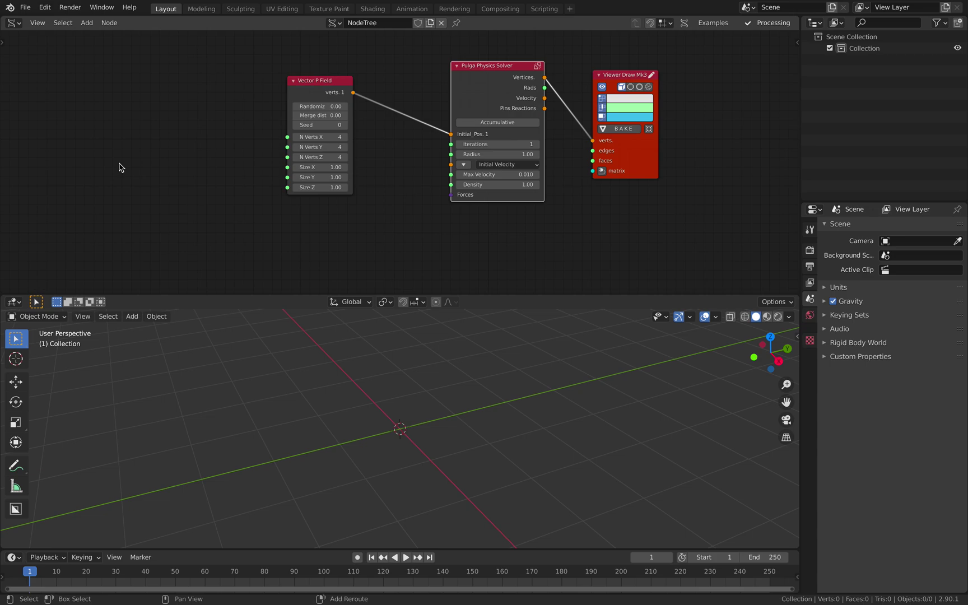
- Search for "frame" and add a Frame info node before the Vector P Field node
key("alt+space")
type("frame")
key("Down")
key("Down")
key("Down")
key("Down")
key("Down")
key("Down")
key("Down")
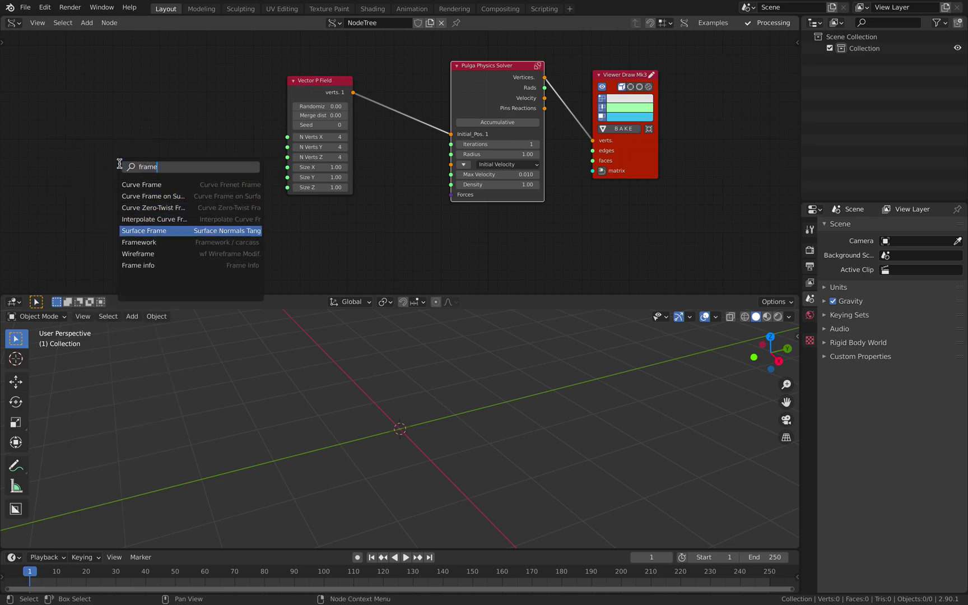
key("Return")
left_click(119, 163)
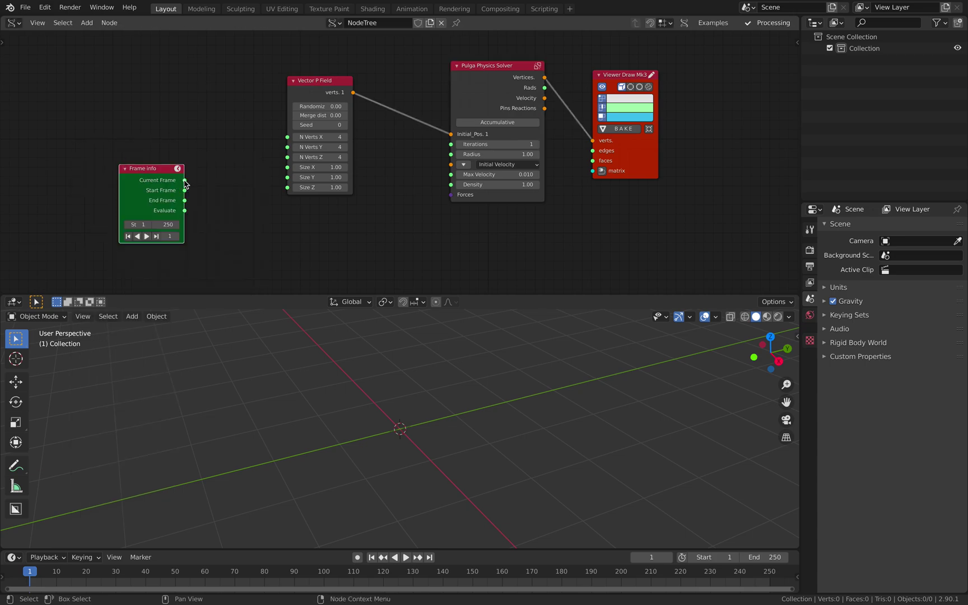
- Connect the Frame info's Current Frame output to the solver's Iterations input and move the Vector P Field clear of the link
left_click_drag(185, 181, 451, 144)
left_click_drag(324, 91, 308, 42)
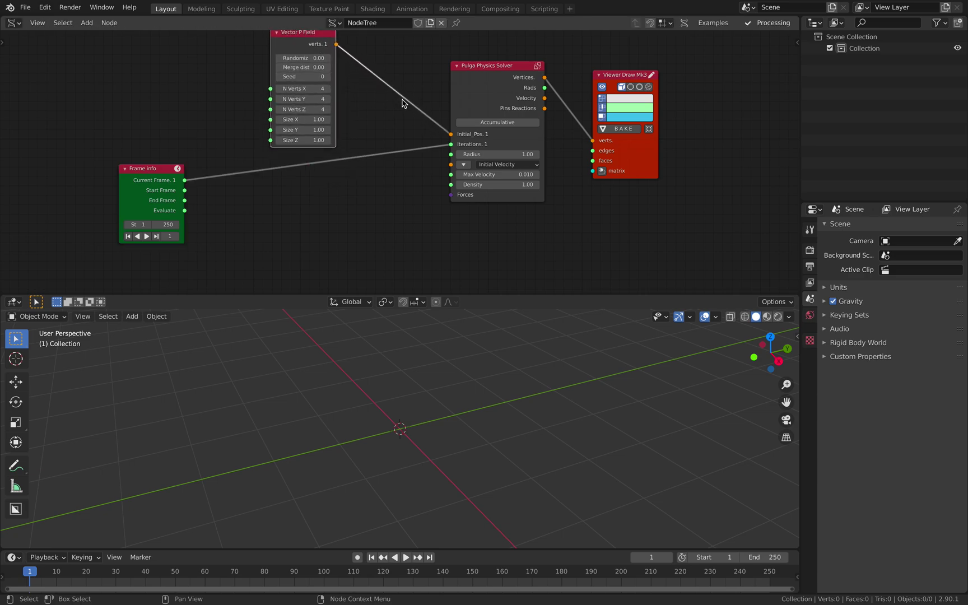
middle_click_drag(402, 103, 406, 130)
left_click_drag(498, 117, 501, 118)
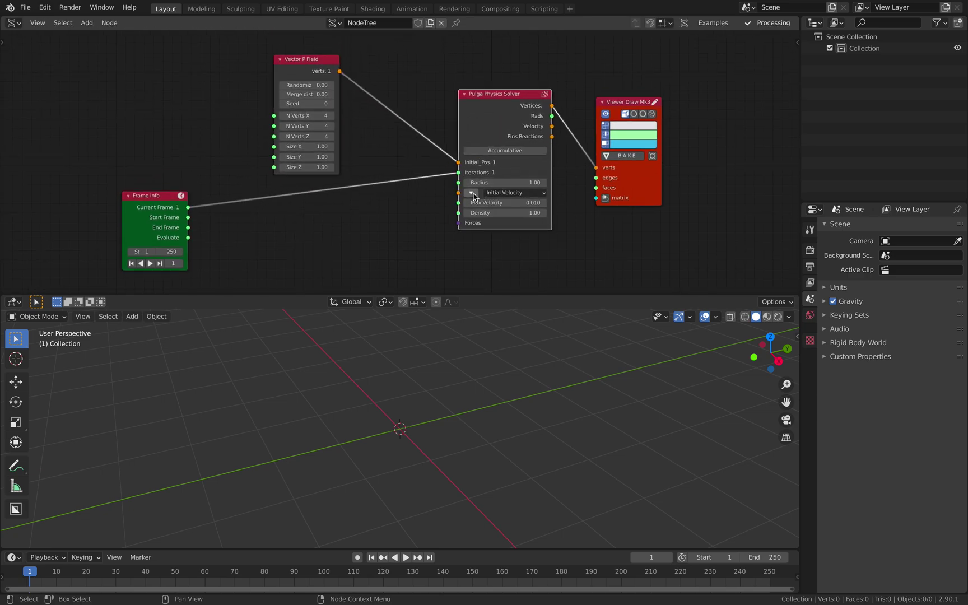
left_click_drag(458, 223, 384, 243)
left_click(472, 193)
left_click(473, 192)
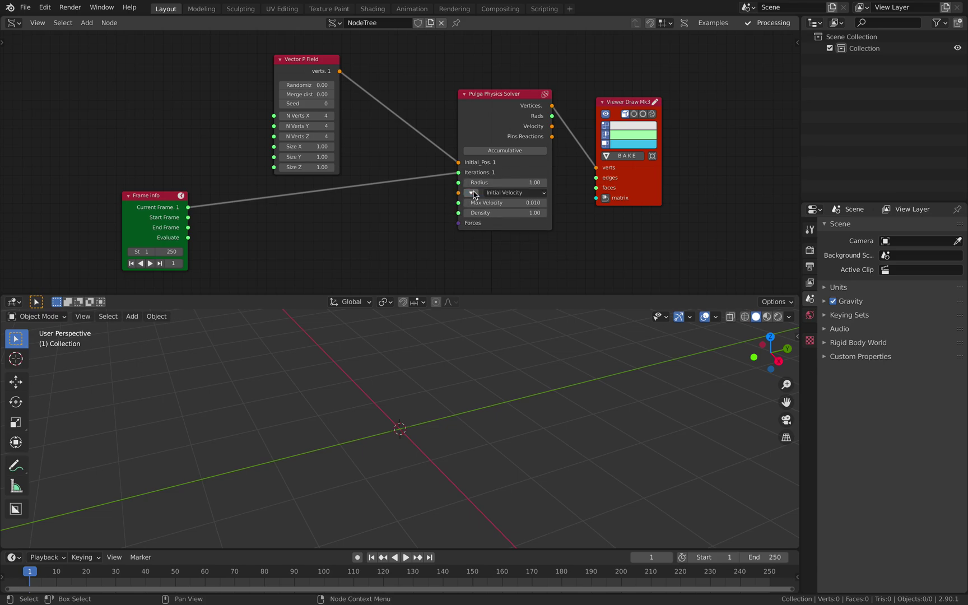
left_click(473, 193)
left_click(474, 194)
left_click(473, 194)
scroll(416, 219, "down", 2)
left_click(180, 178)
middle_click_drag(374, 212, 368, 203)
scroll(367, 204, "down", 1)
key("shift+a")
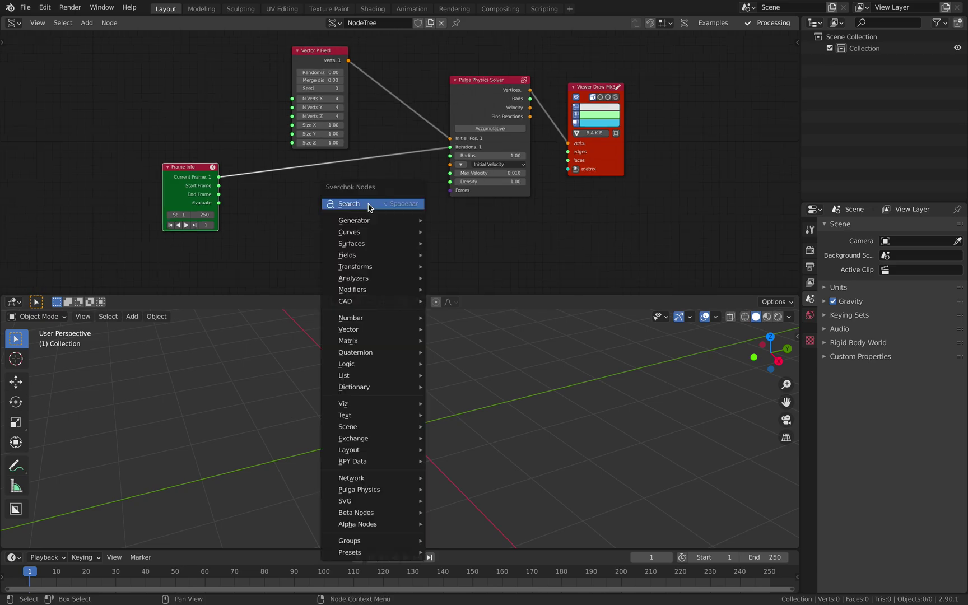
left_click(368, 204)
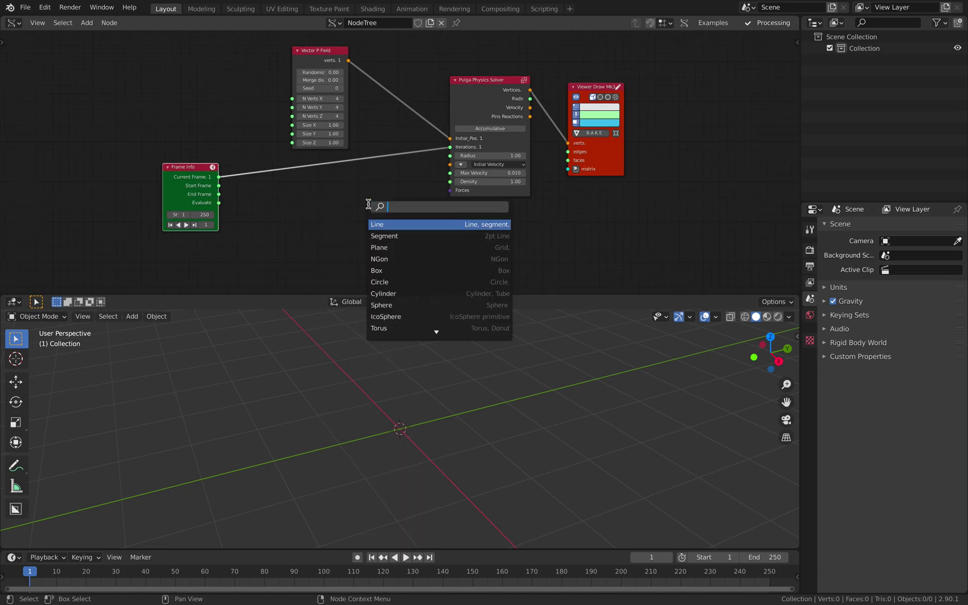
key("Escape")
- Add a Pulga Vector Force node below the Vector P Field and widen it so its labels are readable
key("shift+a")
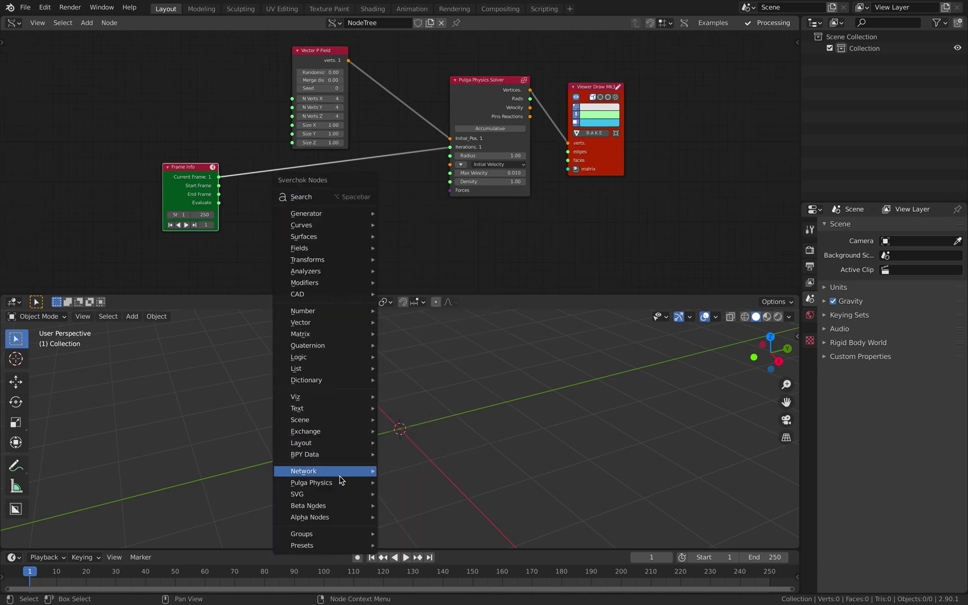
mouse_move(342, 483)
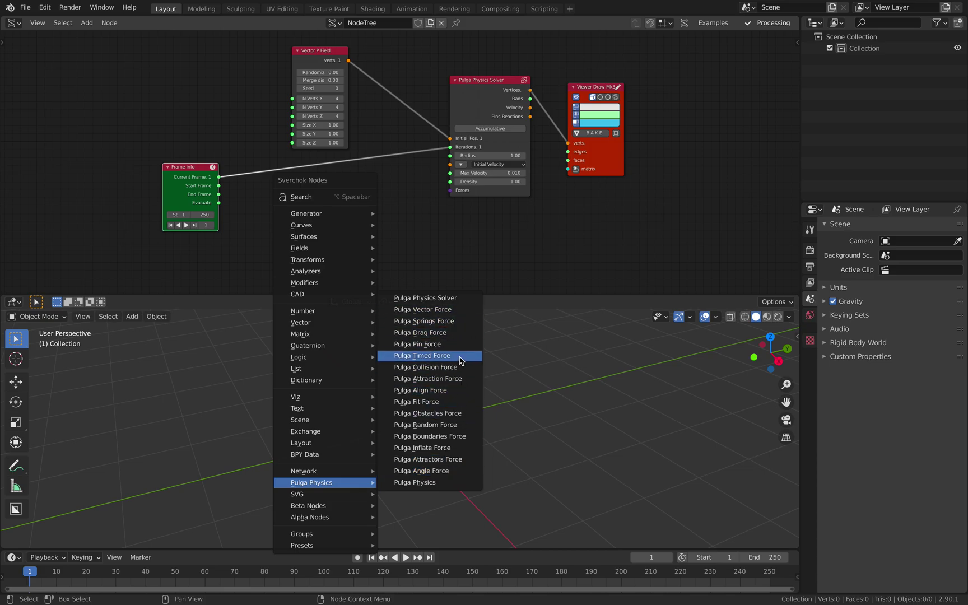
left_click(460, 317)
left_click(364, 189)
scroll(474, 231, "up", 1)
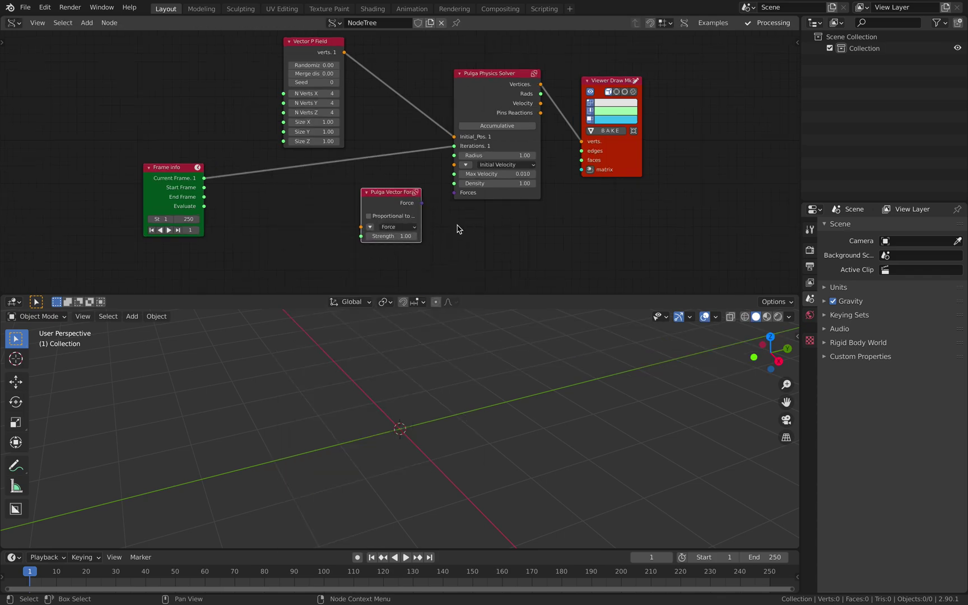
left_click_drag(361, 218, 331, 218)
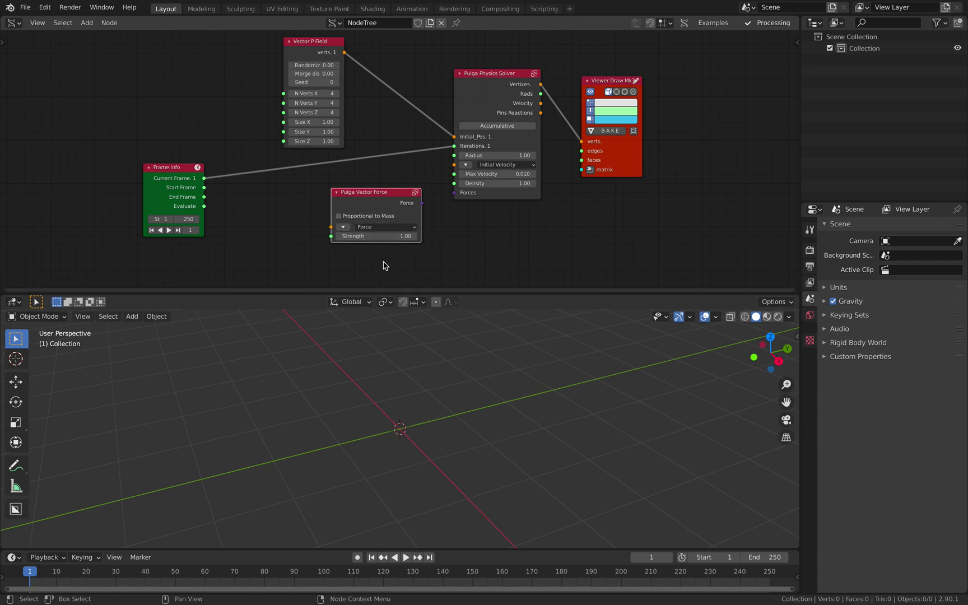
- Connect the Pulga Vector Force's Force output to the solver's Forces input and expand its Force vector components
middle_click_drag(426, 358, 441, 391)
left_click_drag(422, 203, 452, 193)
left_click(344, 226)
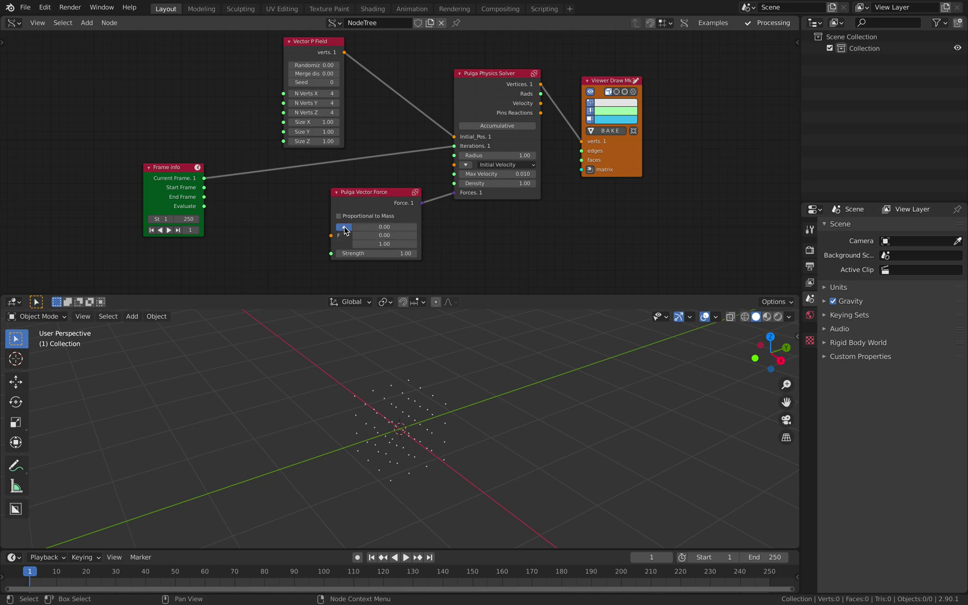
- Play the animation briefly and orbit around the points to watch the vector force act on them
mouse_move(476, 385)
middle_mouse_down()
mouse_move(462, 377)
mouse_move(456, 385)
mouse_move(466, 387)
mouse_move(455, 398)
mouse_move(507, 391)
mouse_move(473, 393)
middle_mouse_up()
key("space")
left_click(399, 555)
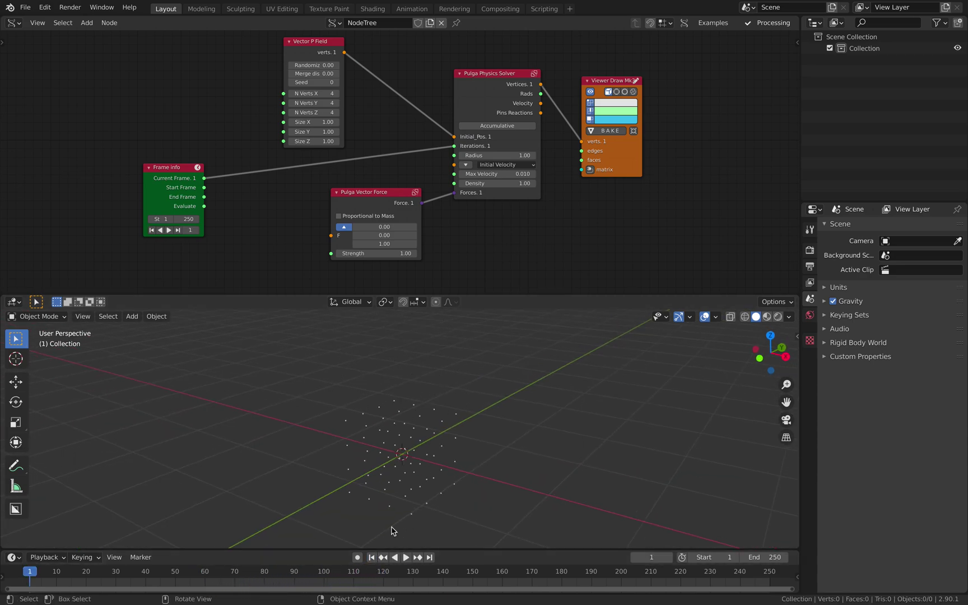
left_click(405, 557)
middle_click_drag(413, 521, 421, 445)
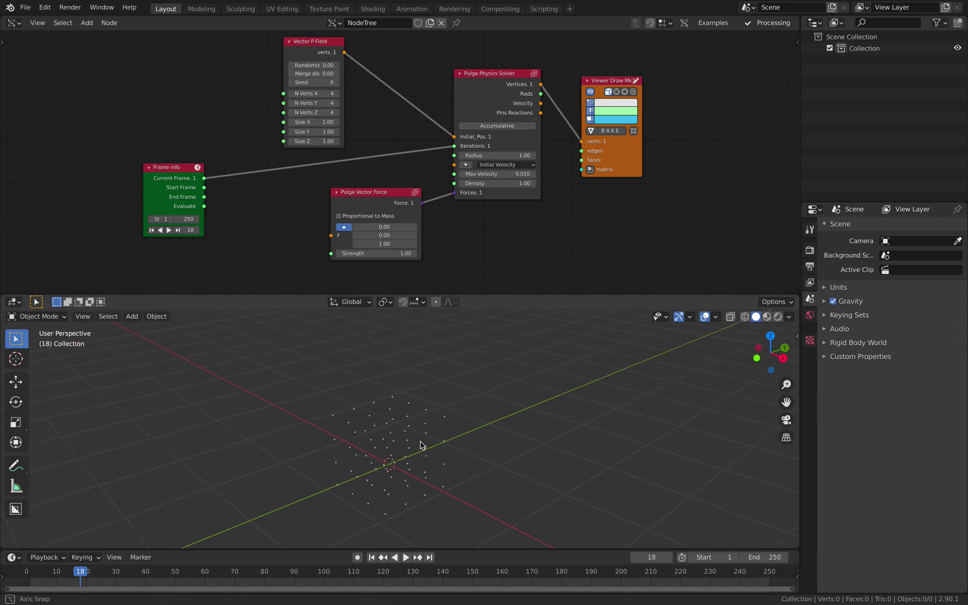
- Set the Pulga Vector Force's Y component to 1 and its Z component to 0
scroll(372, 252, "up", 2)
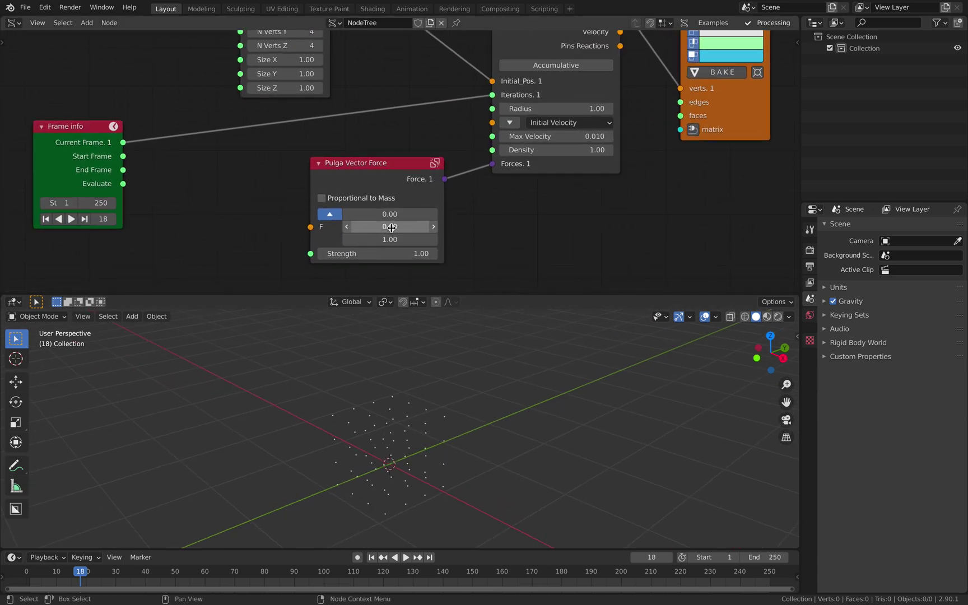
left_click(389, 226)
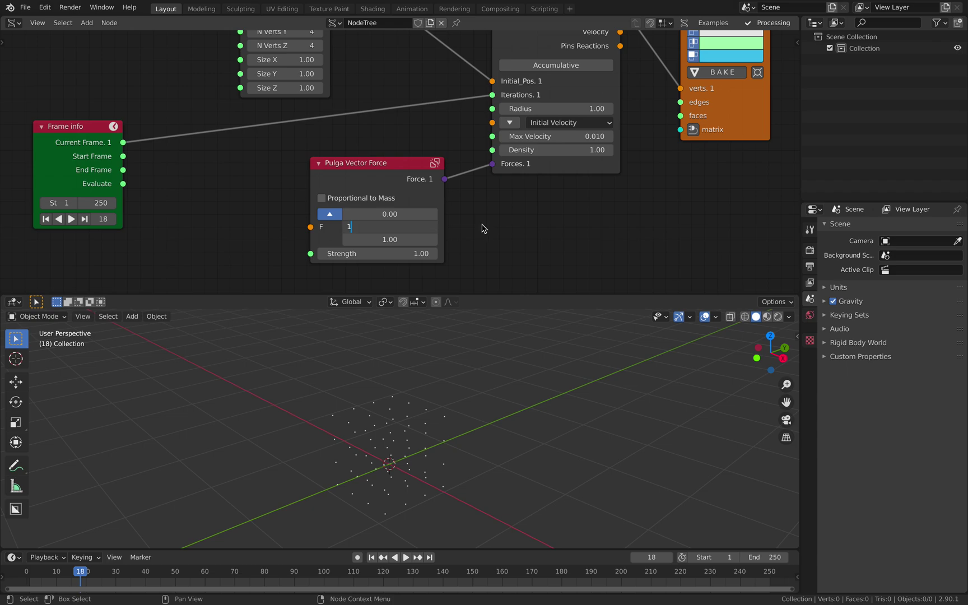
type("1")
key("Tab")
type("0")
key("Return")
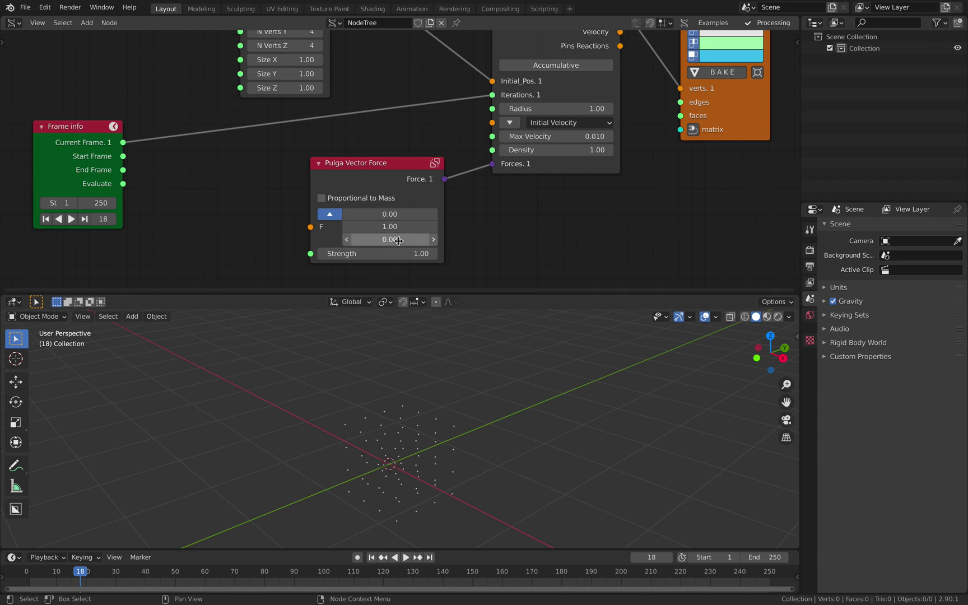
- Play the simulation from the first frame to check the Y-directed force, stop it and return to the start frame
middle_click_drag(481, 370, 432, 473)
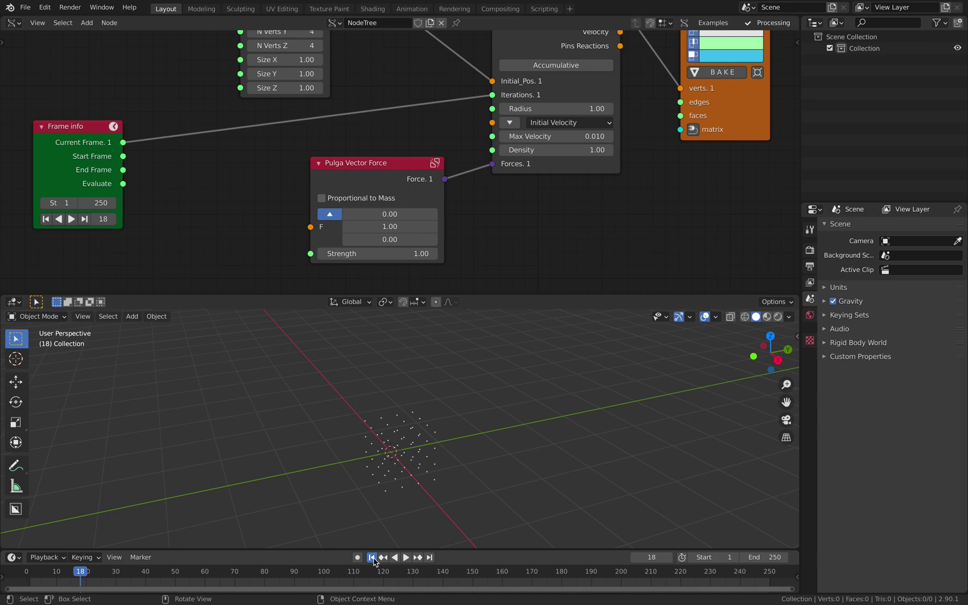
left_click(372, 557)
left_click(406, 557)
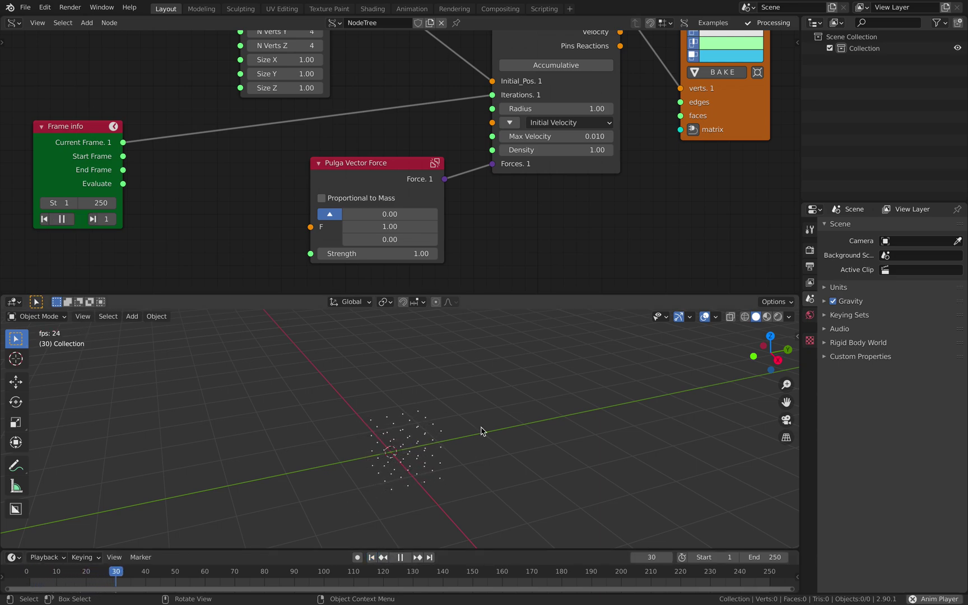
left_click(406, 557)
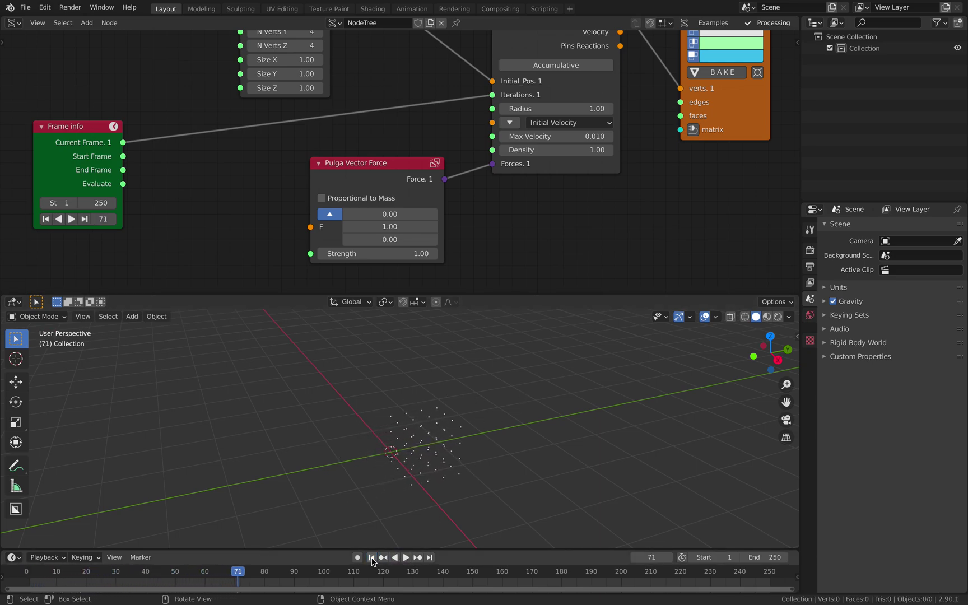
left_click(371, 557)
- Save the Blender file
middle_click_drag(469, 432, 473, 434)
key("ctrl+s")
scroll(399, 164, "down", 1)
scroll(384, 193, "down", 2)
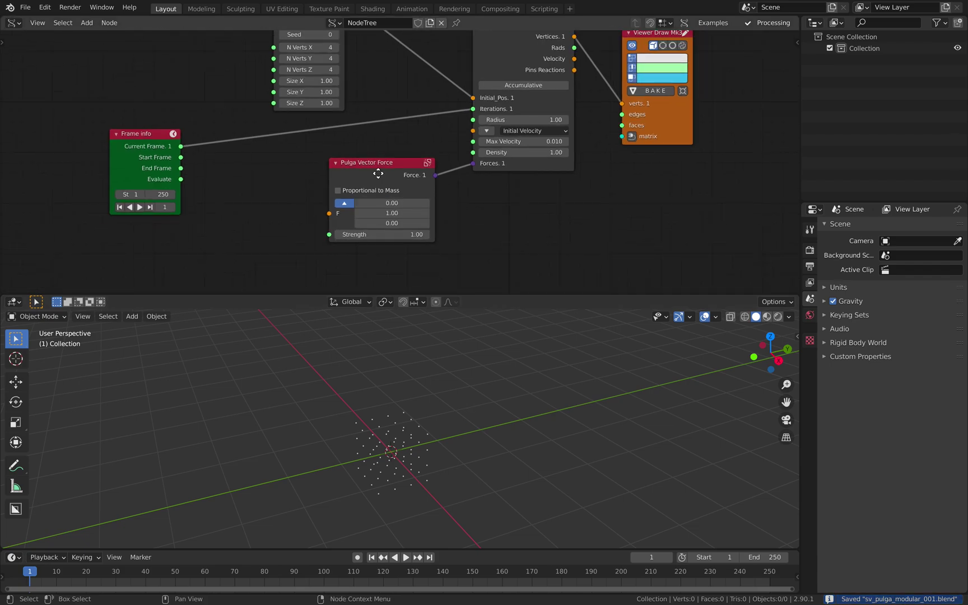
- Move the Vector P Field and Frame info nodes farther from the solver, clearing space in front of the Pulga Vector Force node
left_click_drag(378, 172, 386, 170)
left_click_drag(177, 135, 172, 120)
scroll(218, 147, "down", 2)
middle_click_drag(224, 151, 247, 172)
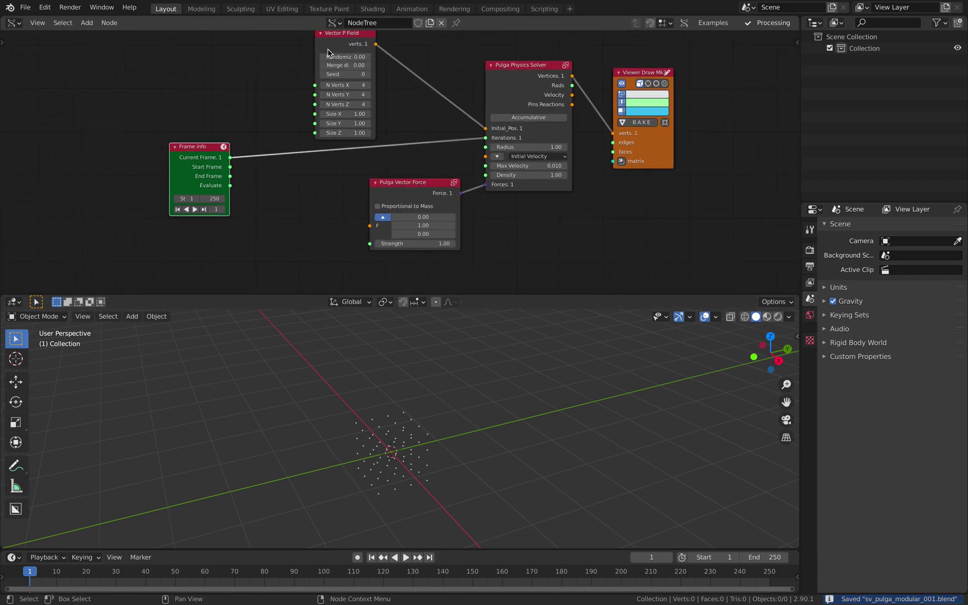
left_click_drag(328, 54, 215, 48)
left_click_drag(195, 153, 153, 160)
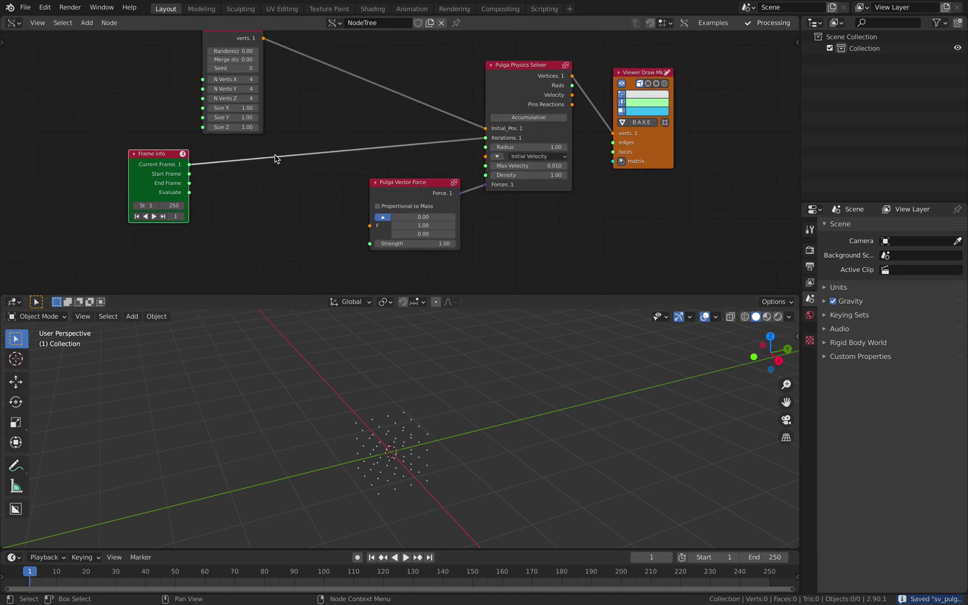
left_click_drag(399, 185, 379, 185)
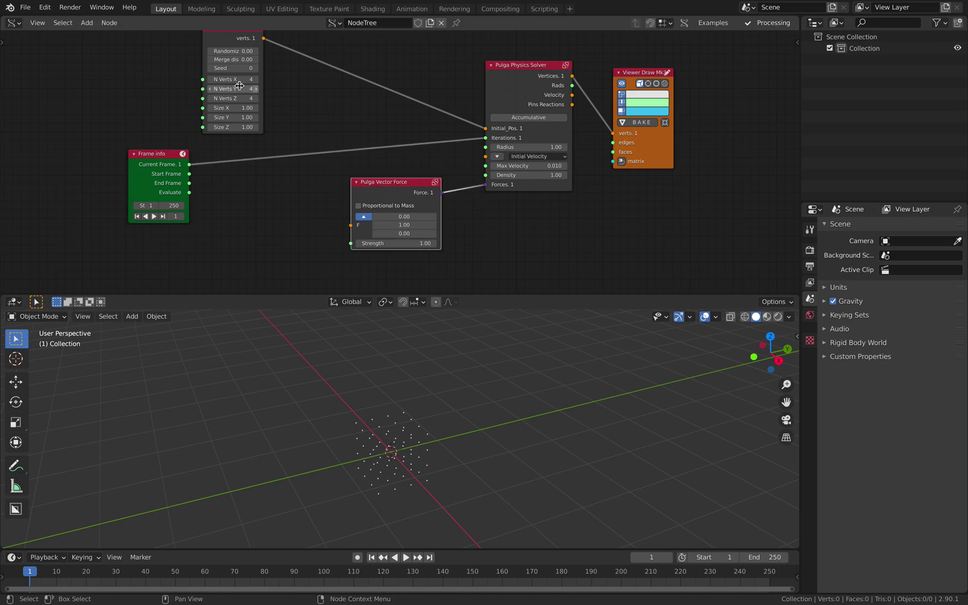
left_click_drag(239, 86, 176, 103)
left_click_drag(386, 183, 402, 183)
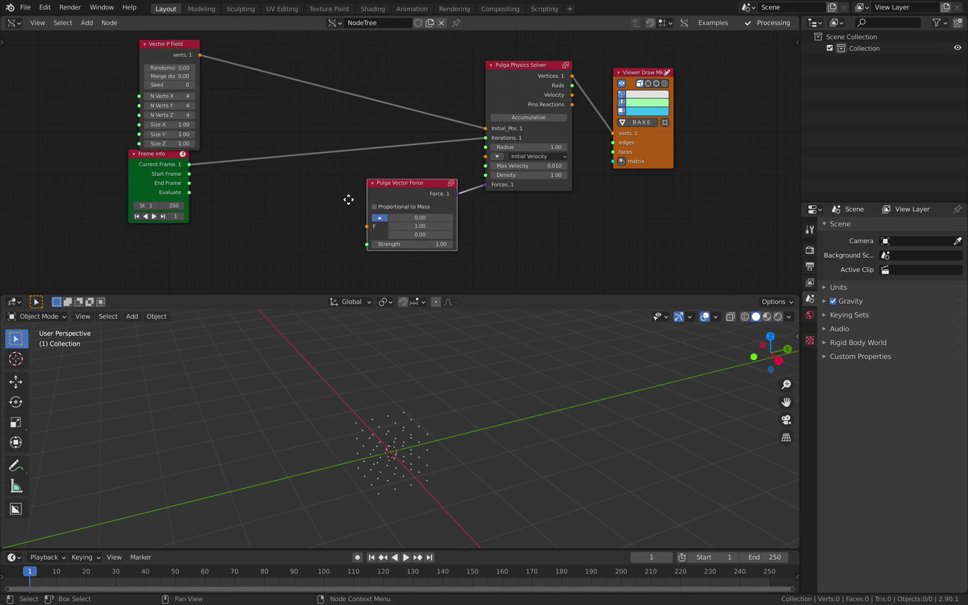
- Add a Random Vector node beside the Pulga Vector Force and connect its Random output to the force's F input
middle_click_drag(348, 199, 398, 186)
key("shift+a")
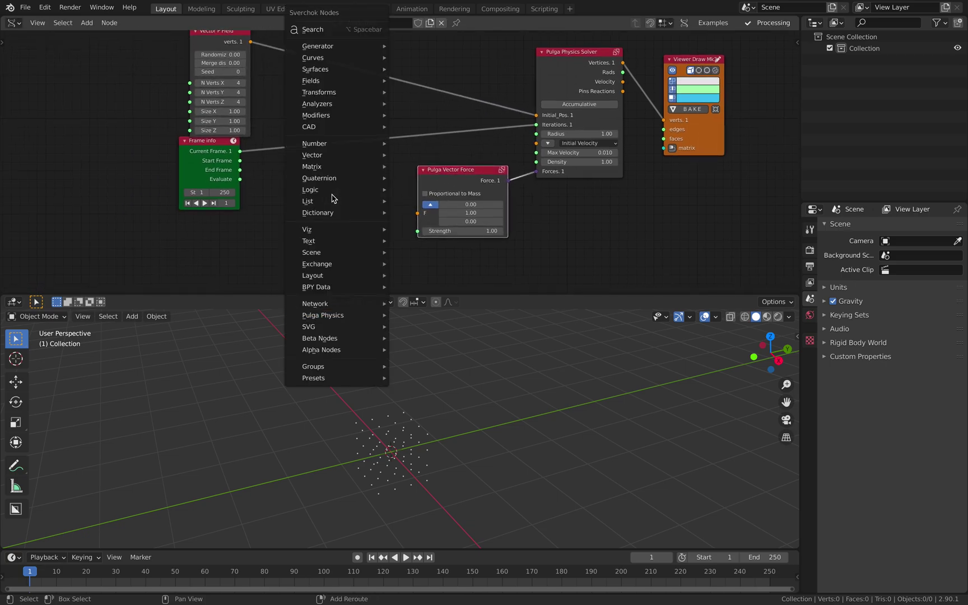
left_click(331, 30)
type("random v")
key("Return")
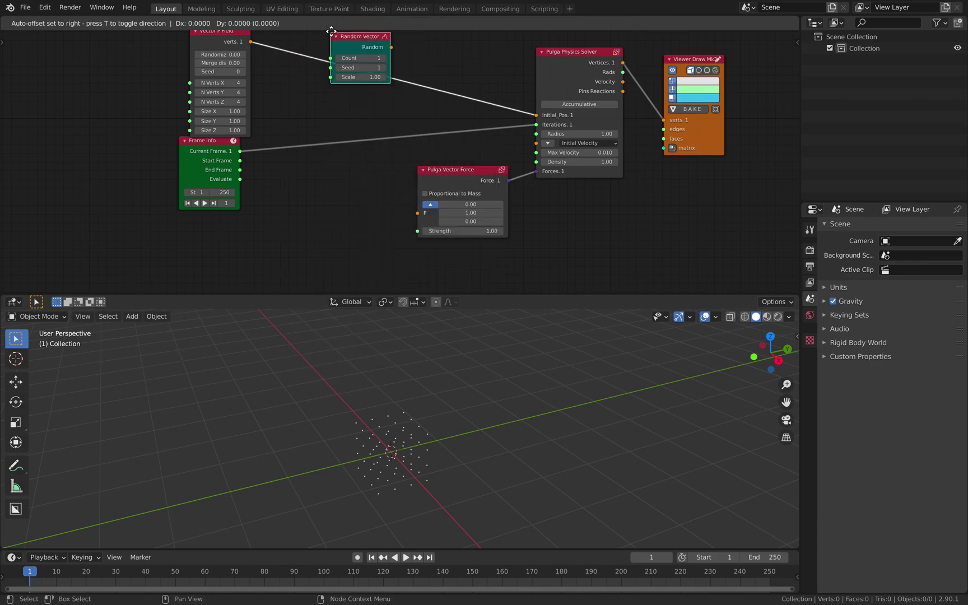
left_click(304, 195)
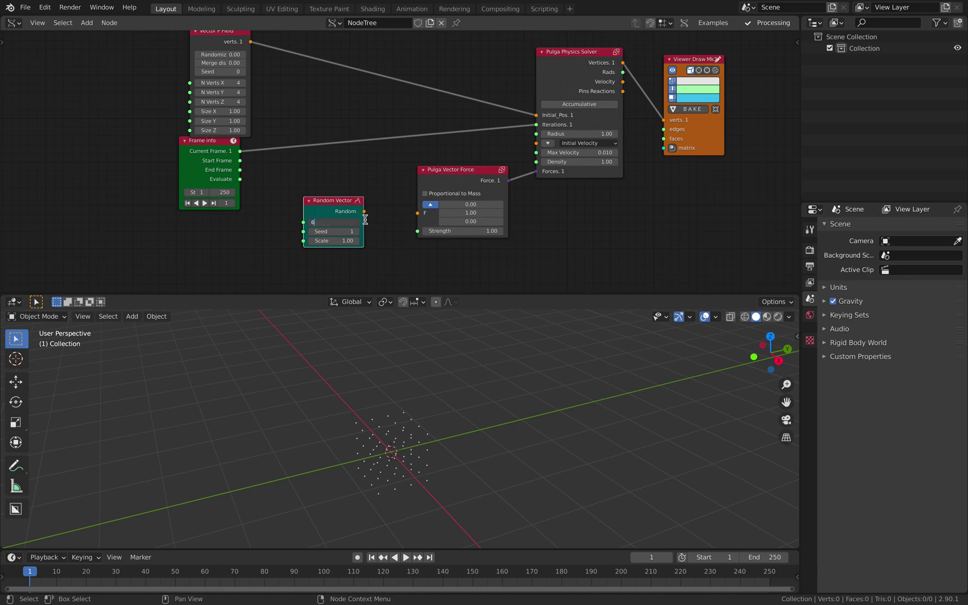
left_click_drag(364, 212, 418, 213)
- Play the simulation with the random force vectors, stop it and delete the Random Vector node
key("space")
scroll(478, 418, "up", 2)
mouse_move(334, 232)
left_mouse_down()
mouse_move(353, 232)
mouse_move(338, 233)
left_mouse_up()
key("space")
key("x")
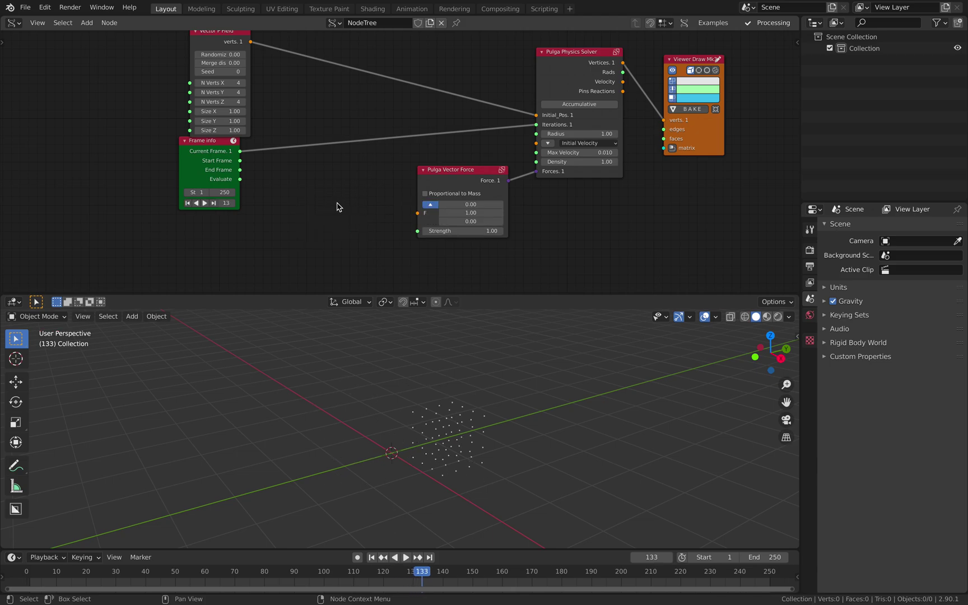
- Move the Pulga Vector Force, Vector P Field and Frame info nodes farther apart from the solver and save the file
key("ctrl+s")
left_click_drag(421, 185, 411, 183)
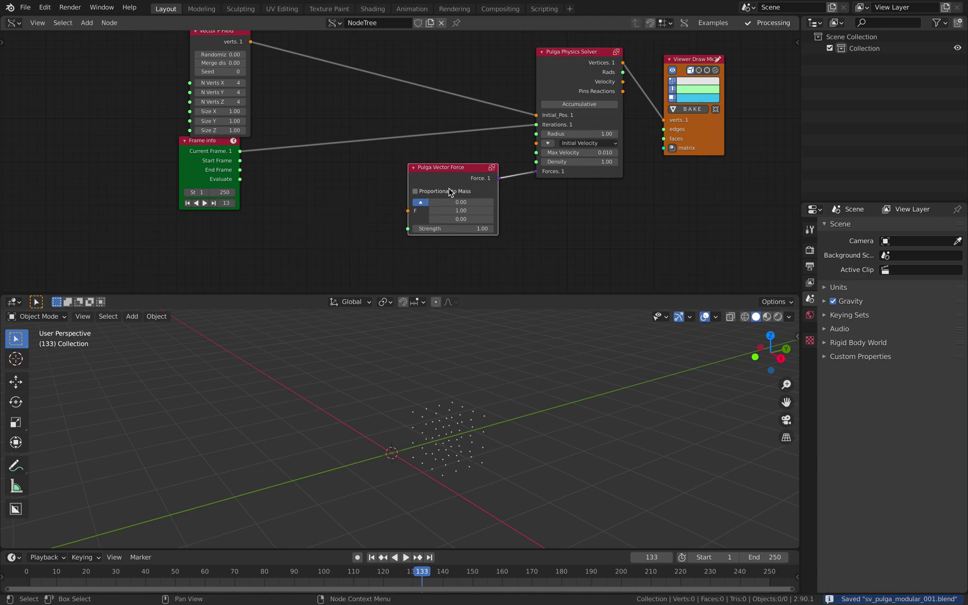
left_click_drag(212, 39, 126, 44)
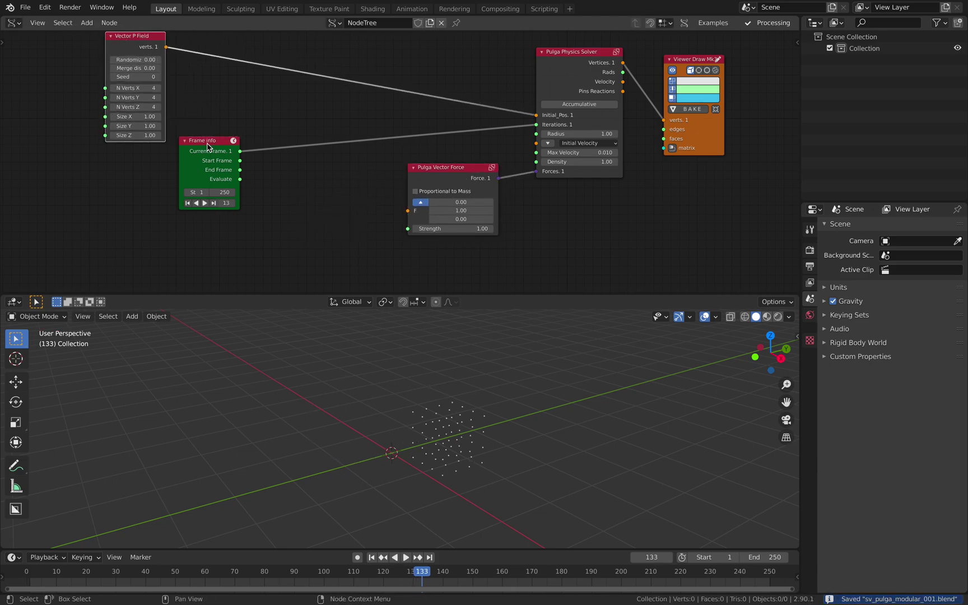
left_click_drag(206, 143, 203, 153)
middle_click_drag(308, 179, 365, 194)
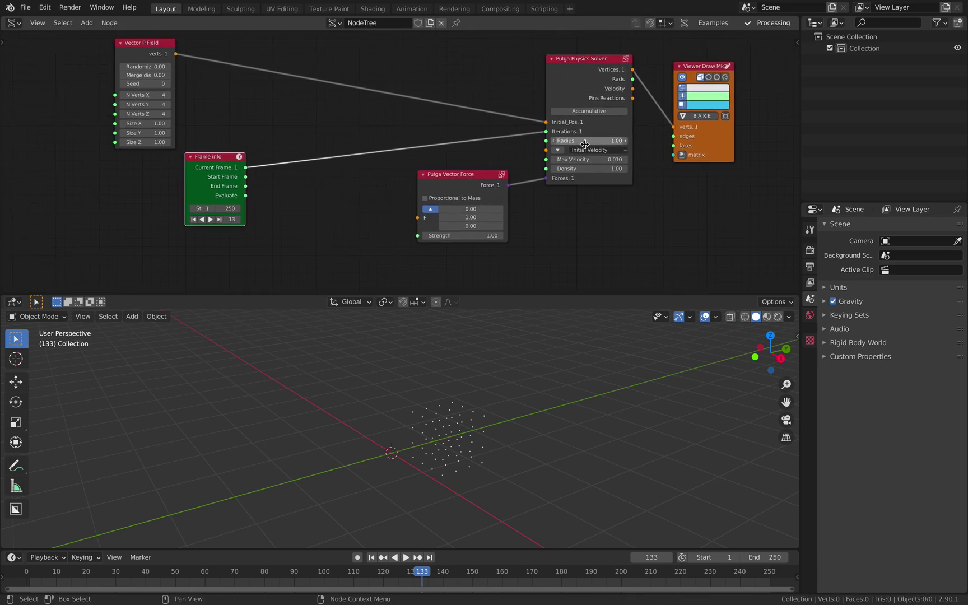
scroll(586, 144, "up", 1)
middle_click_drag(586, 143, 518, 186)
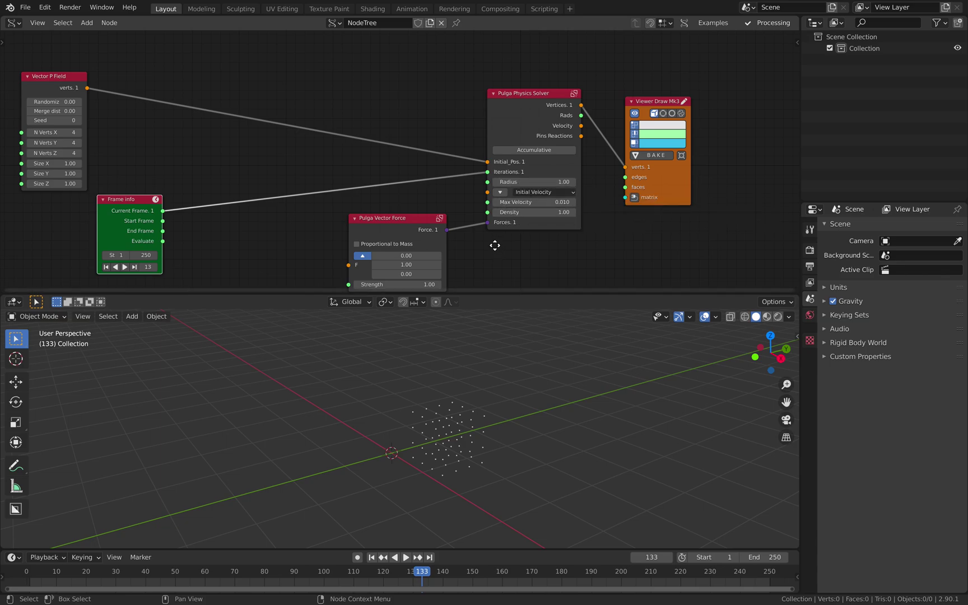
key("Home")
key("ctrl+s")
- Add a Pulga Collision Force node and align it below the Pulga Vector Force node
key("shift+a")
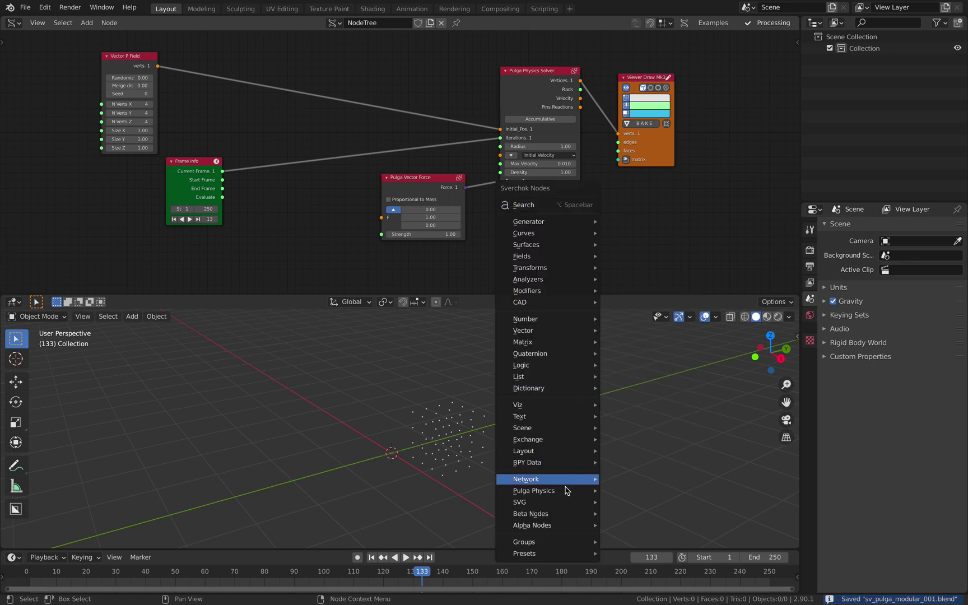
mouse_move(567, 491)
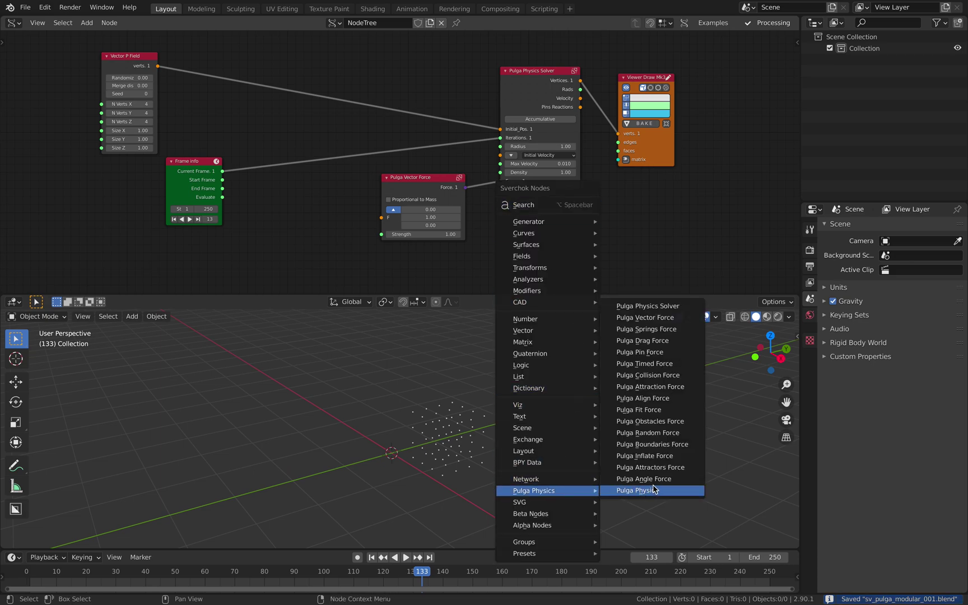
left_click(665, 375)
left_click(401, 259)
left_click_drag(418, 207, 385, 205)
left_click_drag(415, 266, 374, 261)
middle_click_drag(461, 235, 461, 212)
scroll(448, 227, "up", 2)
left_click_drag(371, 245, 365, 247)
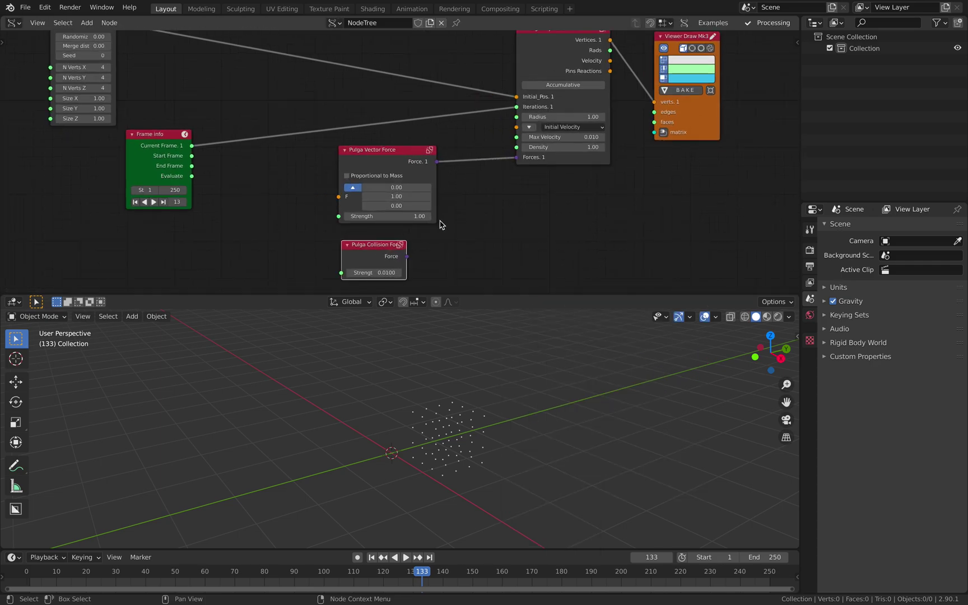
- Add a List Join node between the force nodes and the Pulga Physics Solver
scroll(442, 219, "up", 1)
key("shift+a")
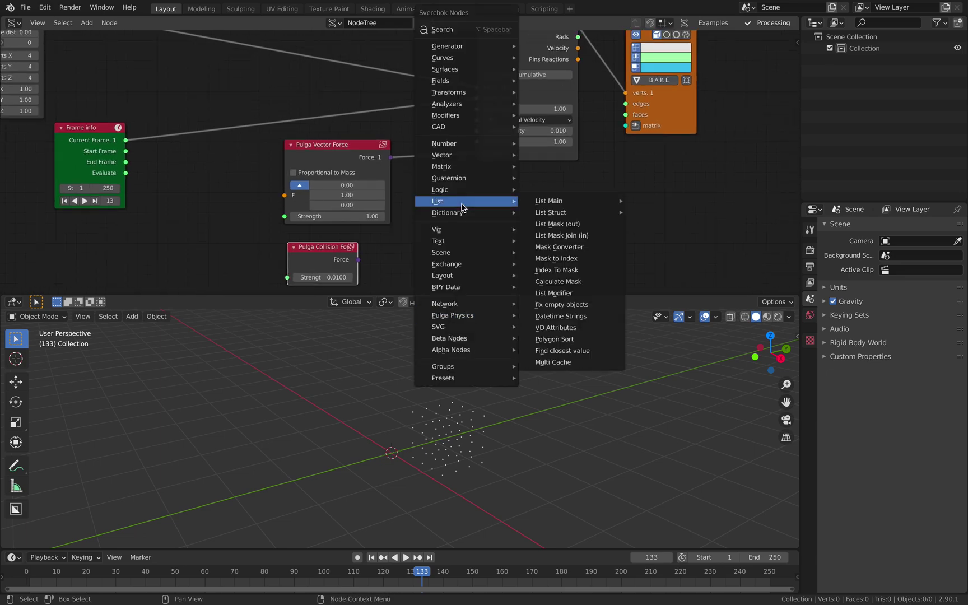
mouse_move(470, 204)
left_click(464, 29)
type("join")
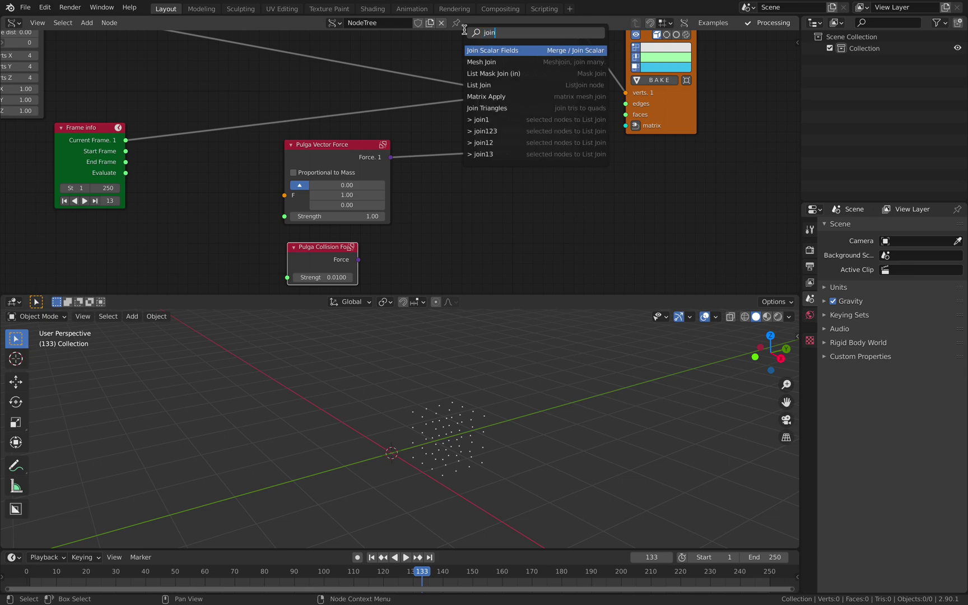
key("Down")
key("Down")
key("Down")
key("Return")
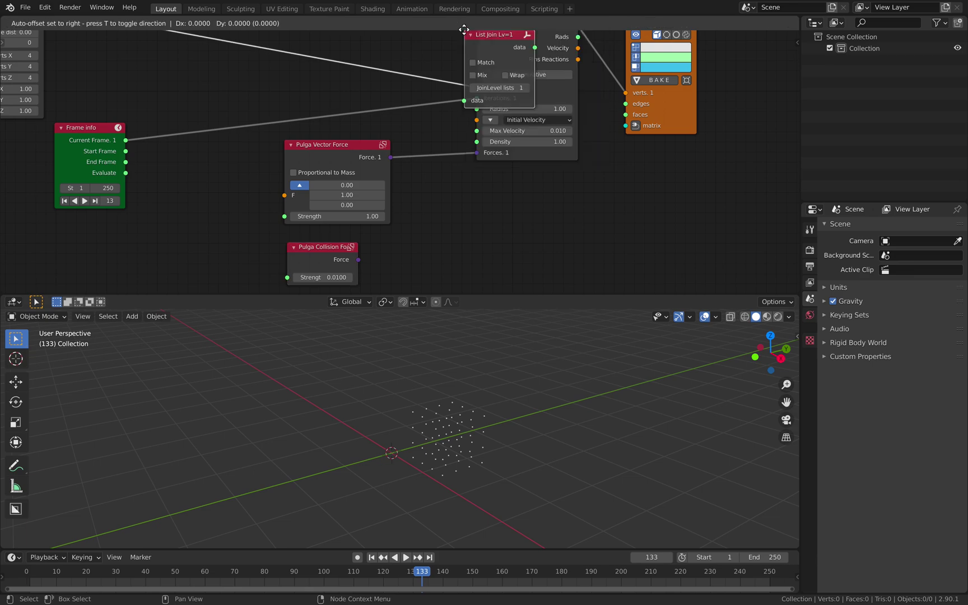
left_click(446, 192)
- Join the vector and collision forces in the List Join, feed its data output to the solver's Forces input and space out the nodes
middle_click_drag(453, 193, 476, 150)
left_click_drag(414, 114, 470, 222)
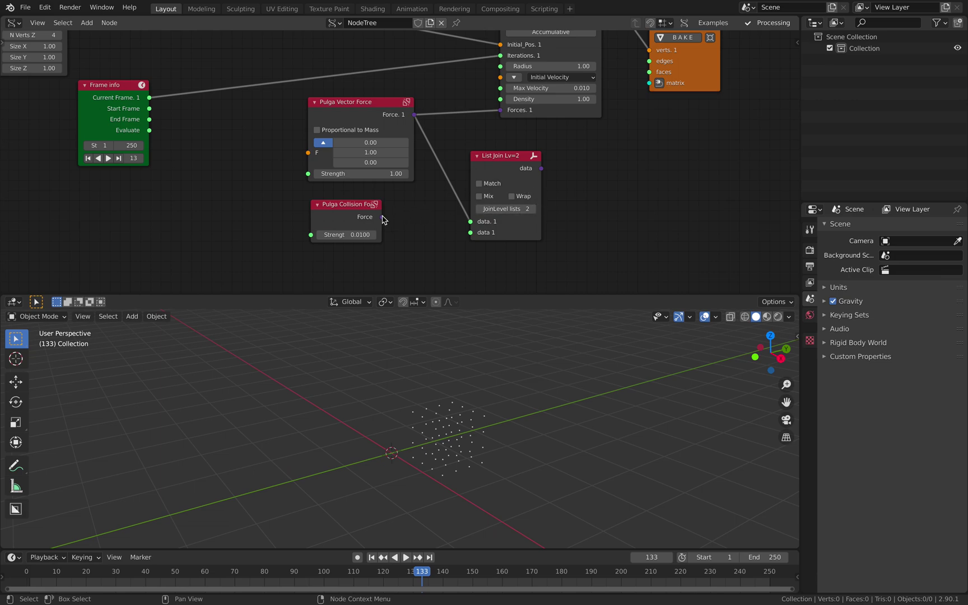
left_click_drag(382, 217, 471, 233)
left_click_drag(492, 160, 500, 109)
left_click_drag(493, 168, 325, 112)
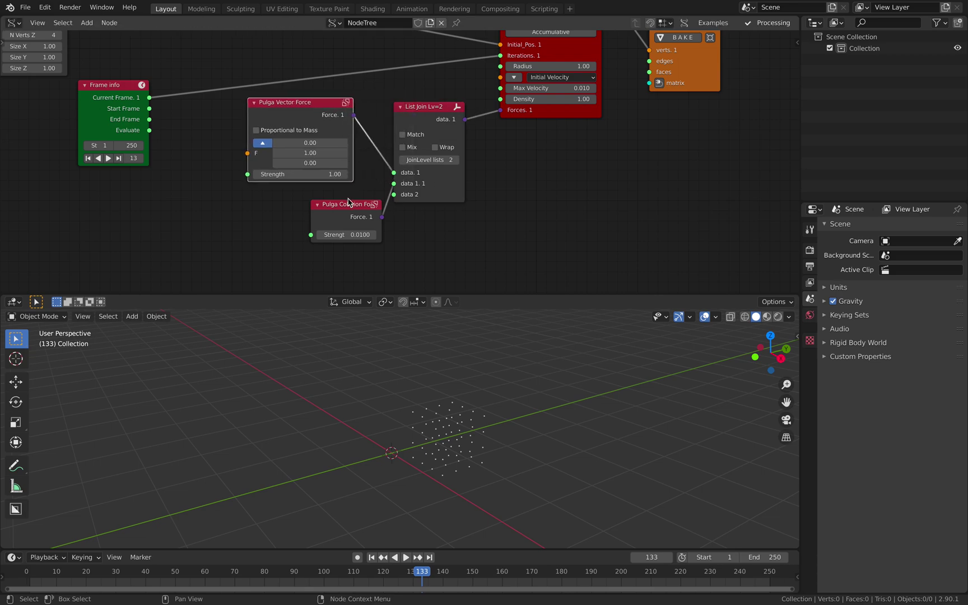
left_click_drag(349, 203, 229, 214)
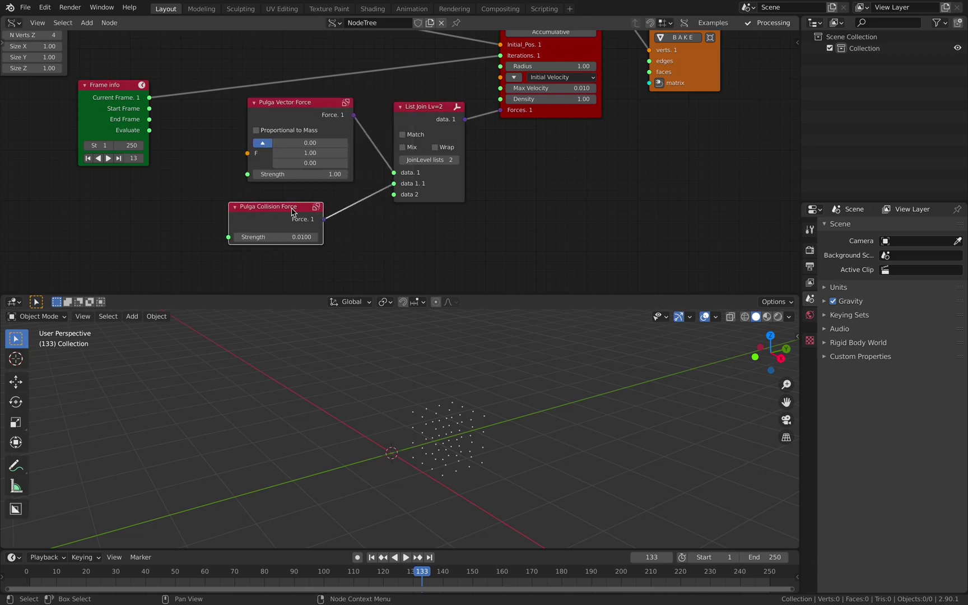
- Reconnect the Pulga Collision Force for a short test playback, disconnect it from the List Join and move the node aside
left_click_drag(392, 187, 347, 210)
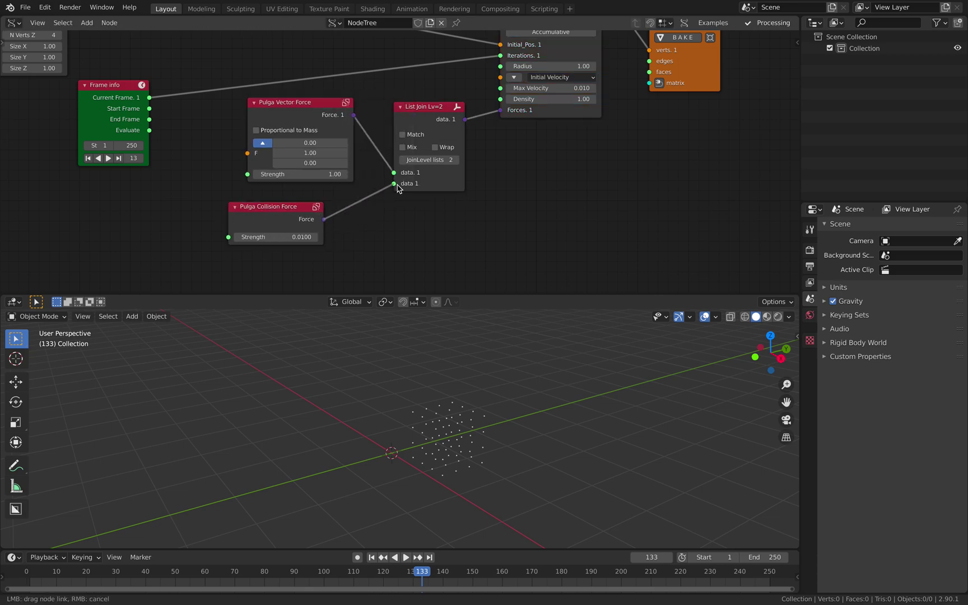
left_click_drag(398, 189, 394, 183)
key("space")
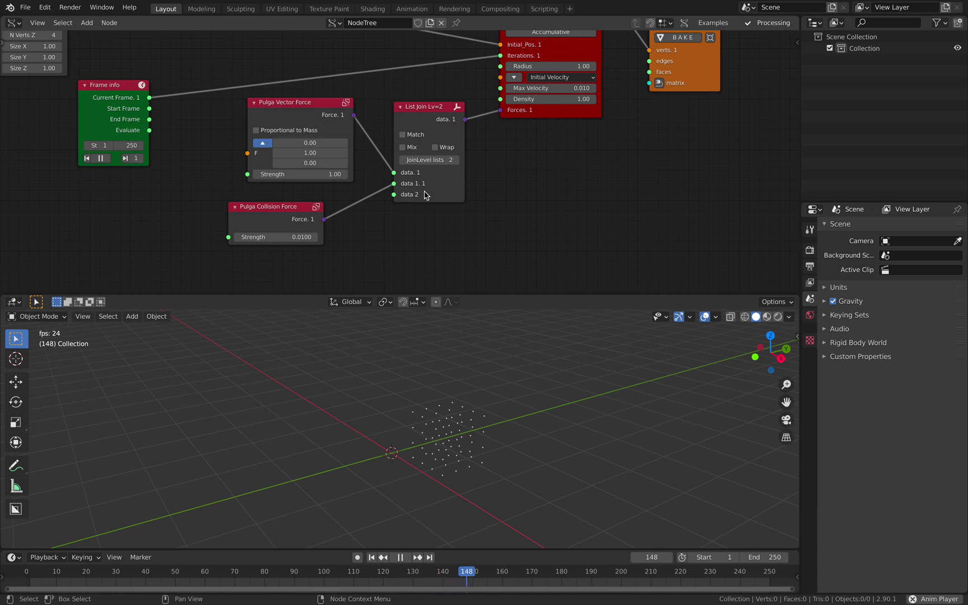
key("space")
left_click_drag(395, 184, 357, 223)
left_click_drag(279, 219, 65, 224)
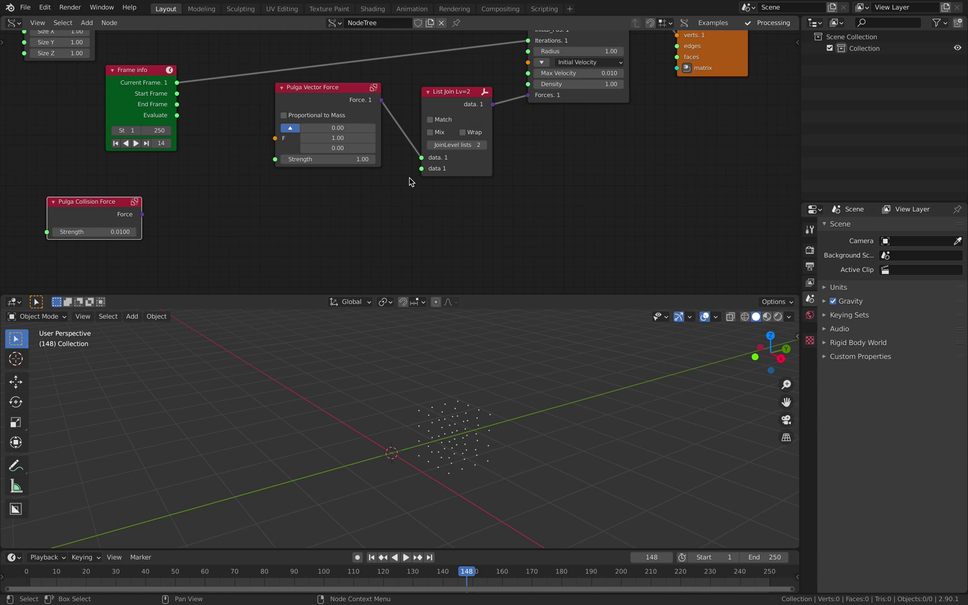
- Add a Pulga Boundaries Force node below the Pulga Vector Force and set its mode to Sphere Surface
key("shift+a")
mouse_move(401, 432)
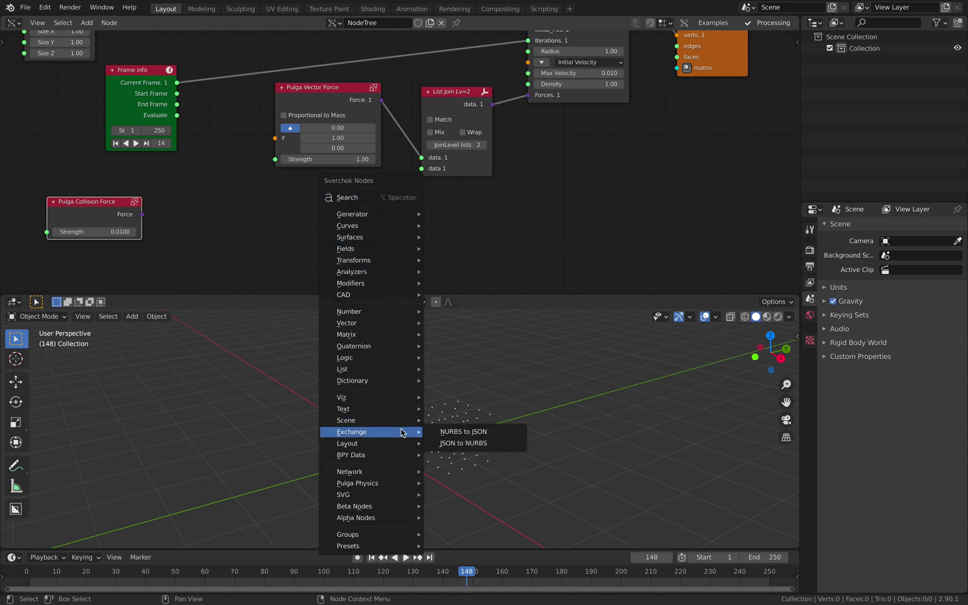
mouse_move(386, 483)
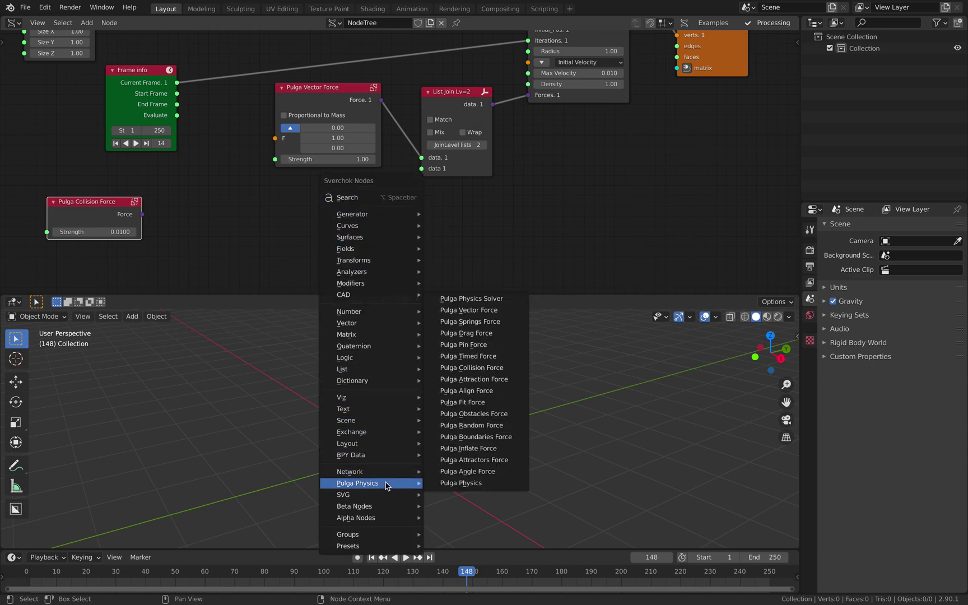
left_click(476, 437)
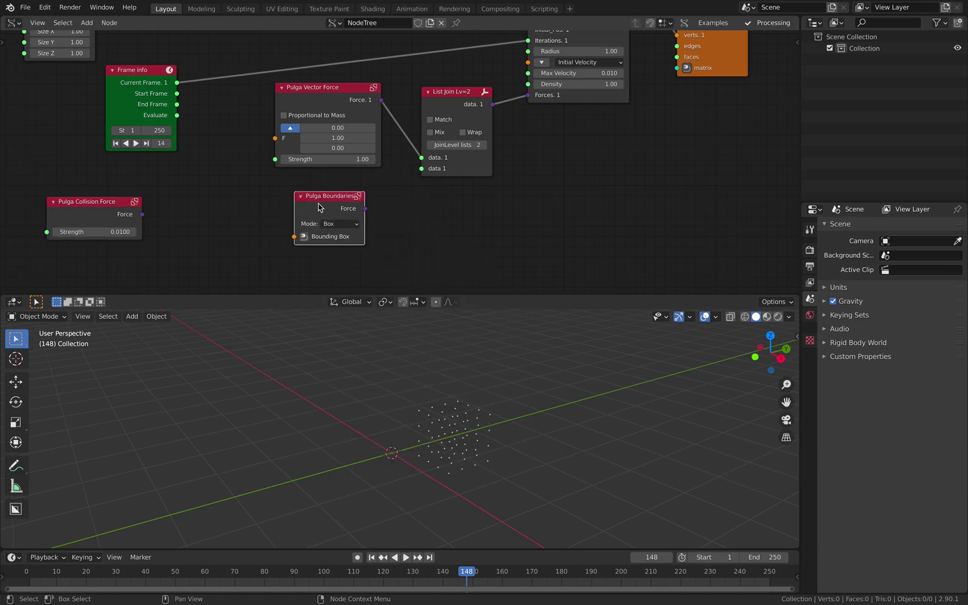
left_click(354, 224)
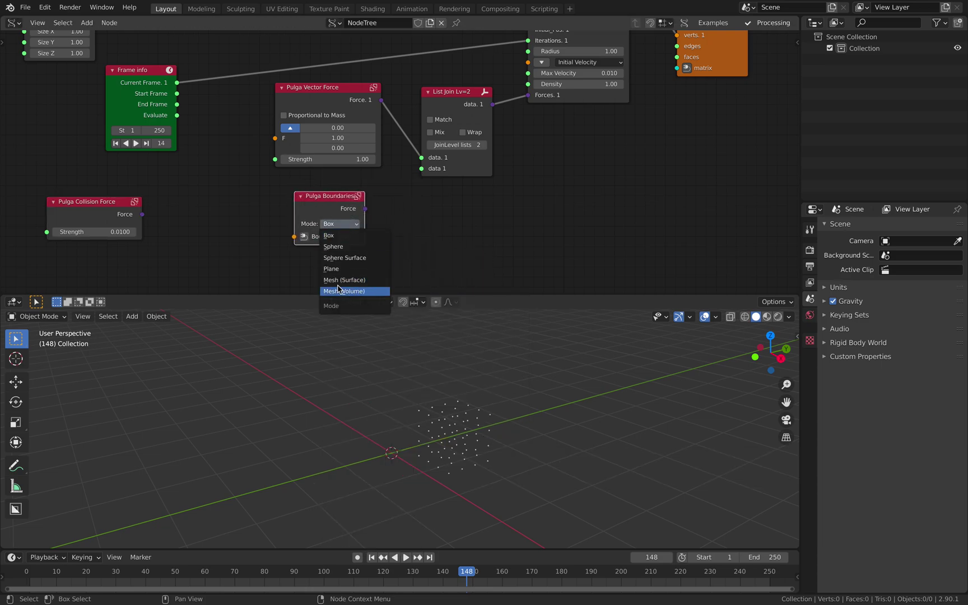
left_click(361, 258)
- Connect the Pulga Boundaries Force output to the List Join's second data input and test it with a short playback
left_click_drag(365, 208, 369, 213)
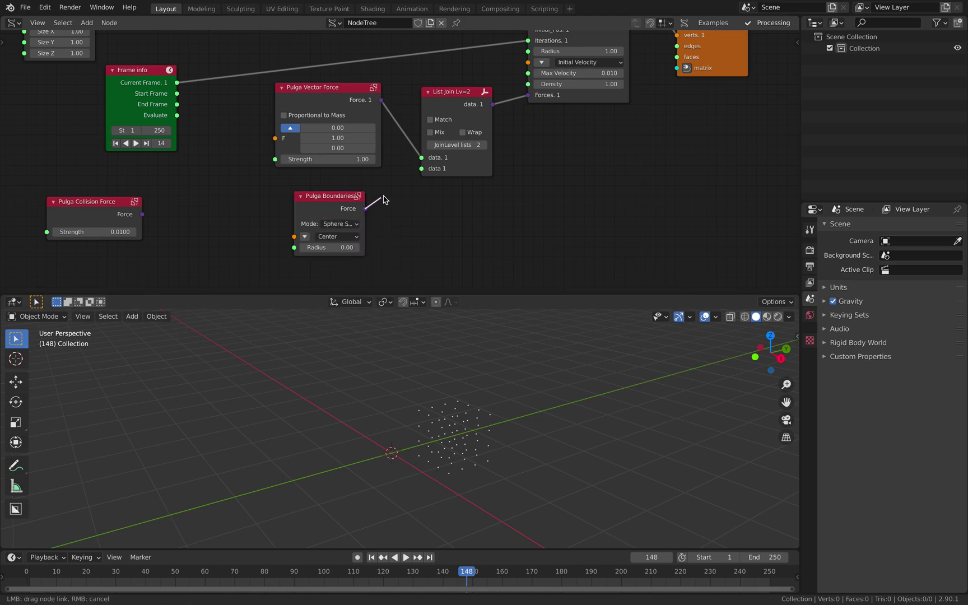
left_click_drag(429, 172, 429, 172)
middle_click_drag(486, 217, 487, 219)
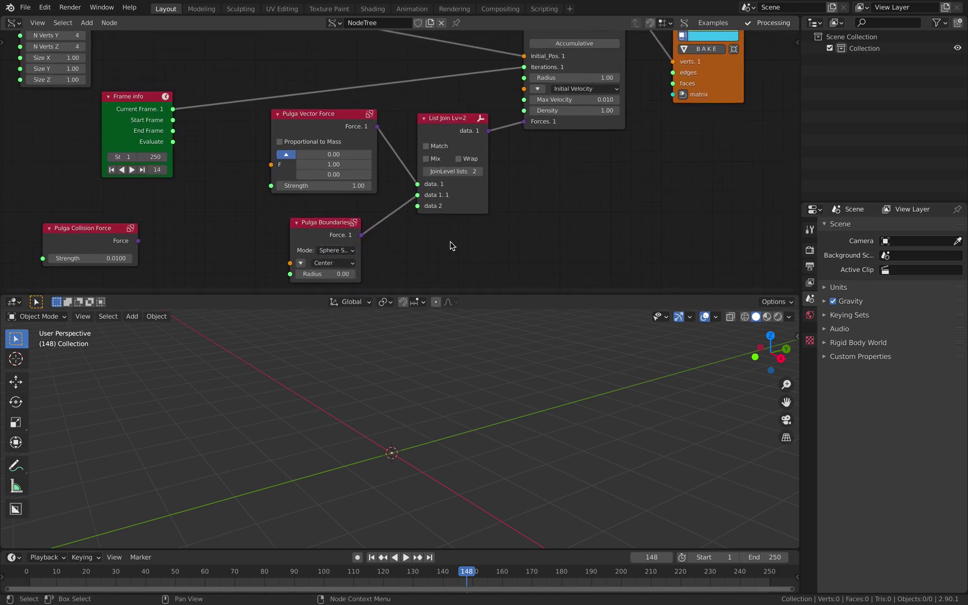
middle_click_drag(448, 424, 446, 440)
key("space")
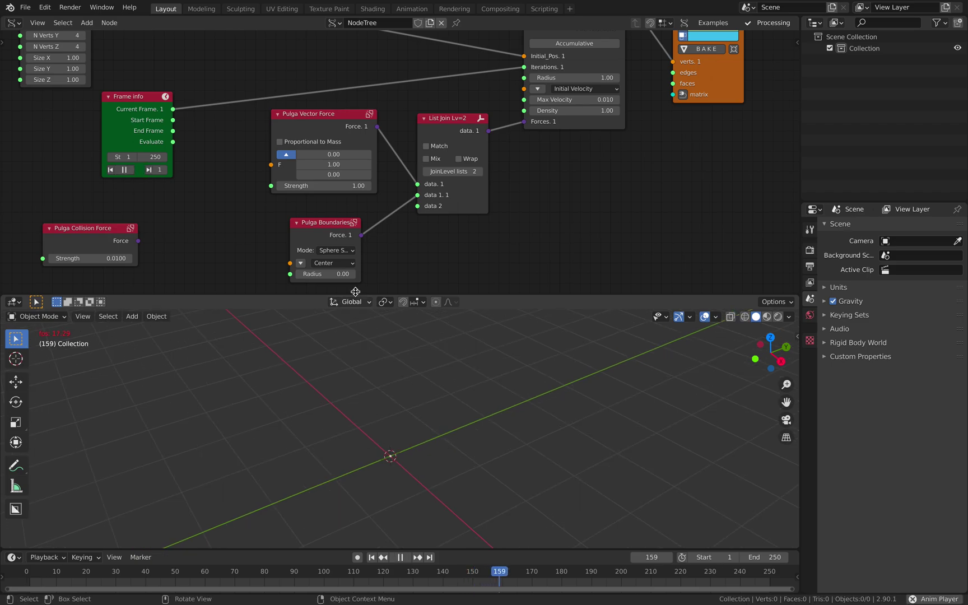
key("space")
- Set the spherical boundary's radius to 2.04, play the simulation and return to the first frame
mouse_move(327, 274)
left_mouse_down()
mouse_move(392, 274)
mouse_move(333, 274)
left_mouse_up()
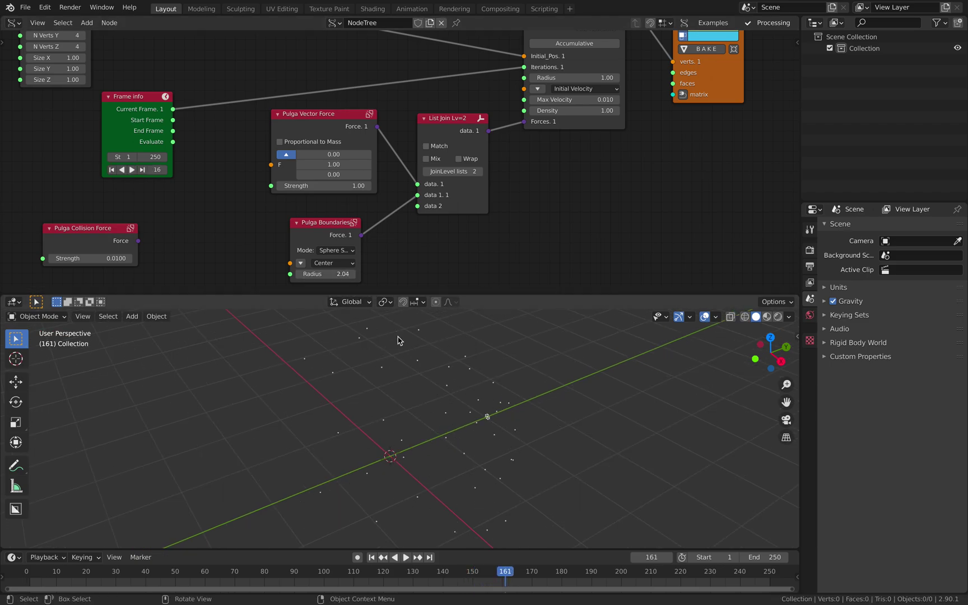
key("space")
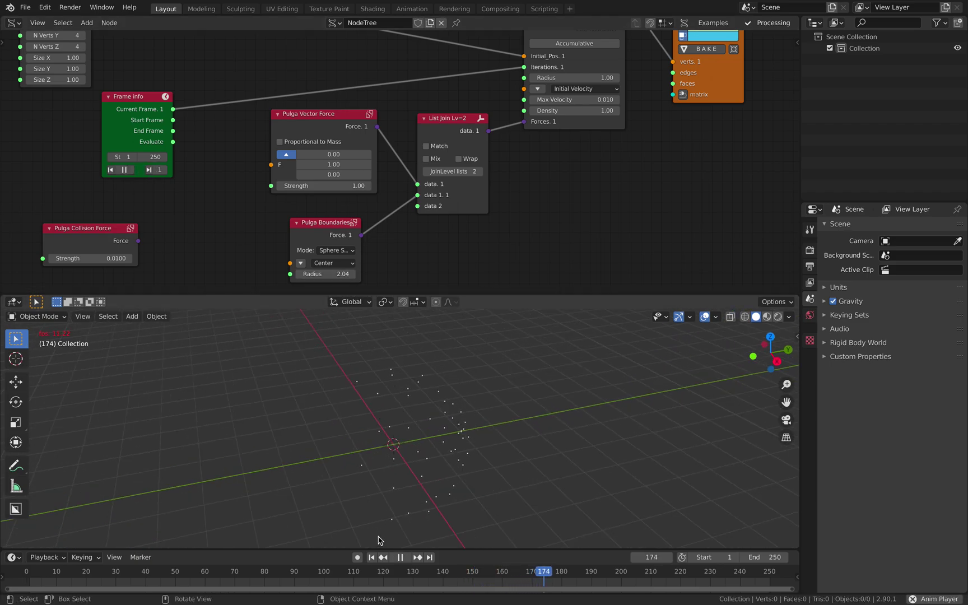
left_click(372, 558)
key("space")
middle_click_drag(422, 488, 409, 477)
left_click(371, 557)
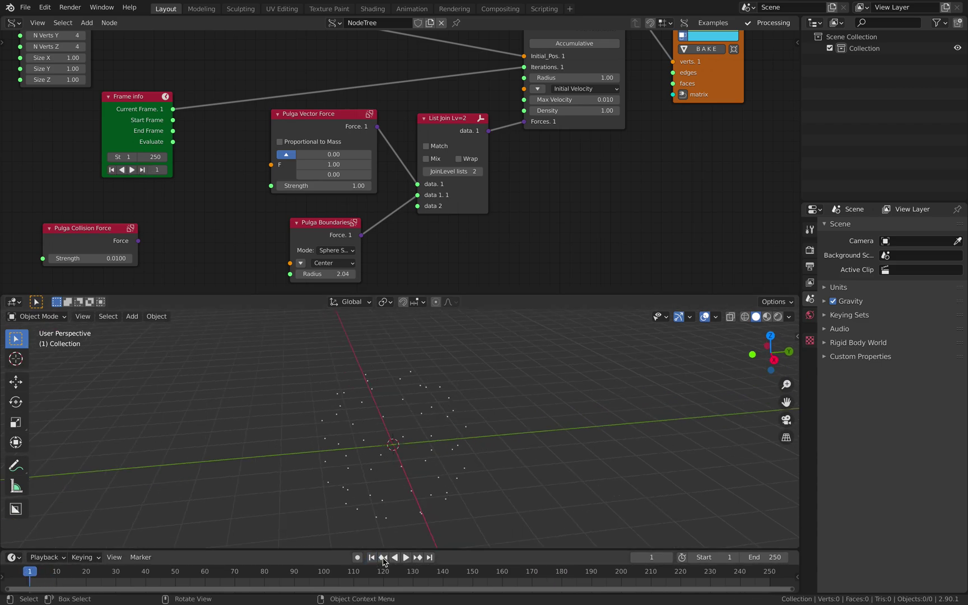
middle_click_drag(362, 446, 395, 449)
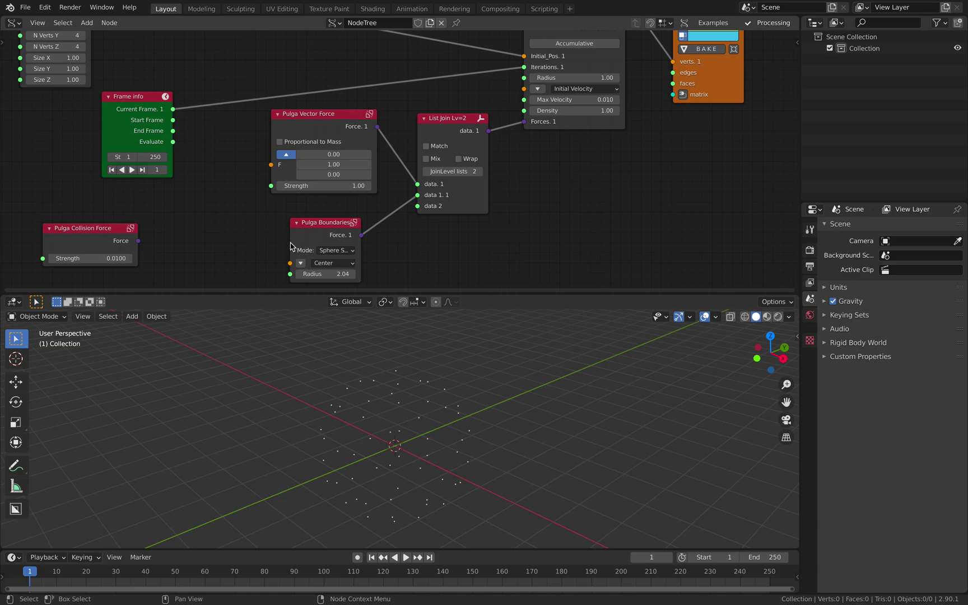
- Widen the Pulga Boundaries Force node and set its radius to 1.44
left_click_drag(291, 243, 259, 238)
middle_click_drag(325, 233, 325, 223)
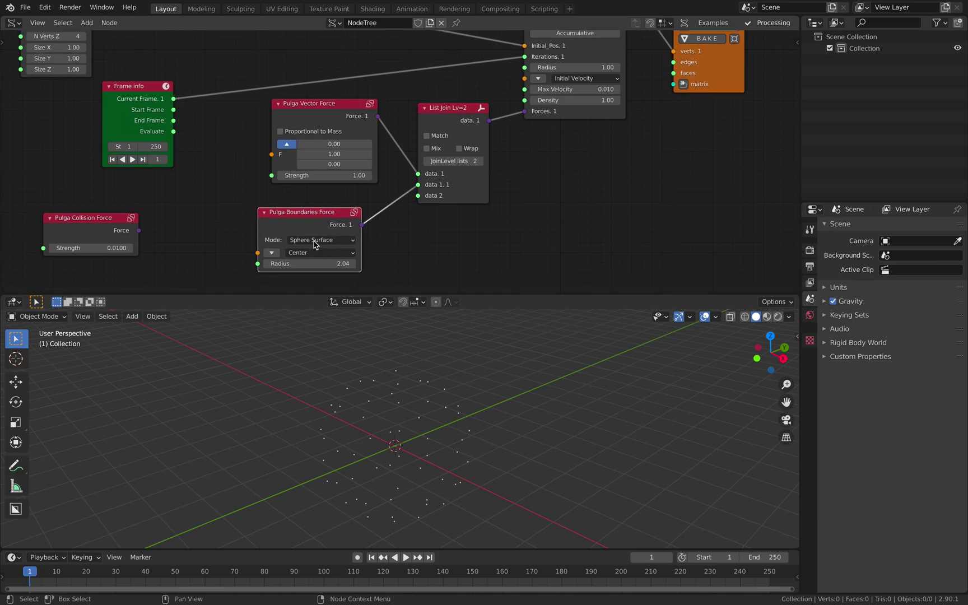
left_click_drag(281, 260, 313, 260)
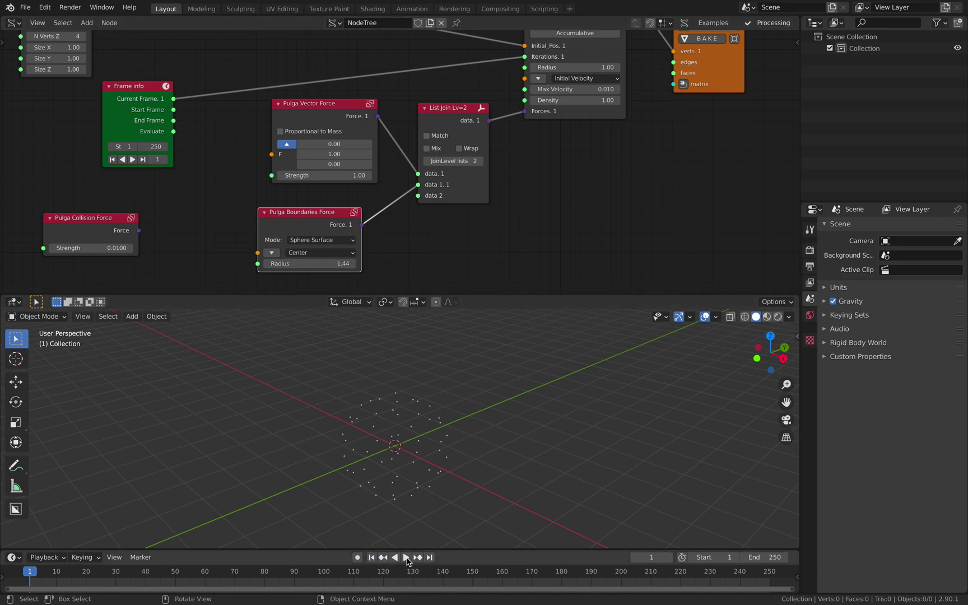
- Play the simulation to examine how the particles move over the spherical boundary from several angles, and stop it
left_click(407, 557)
middle_click_drag(473, 459, 363, 424)
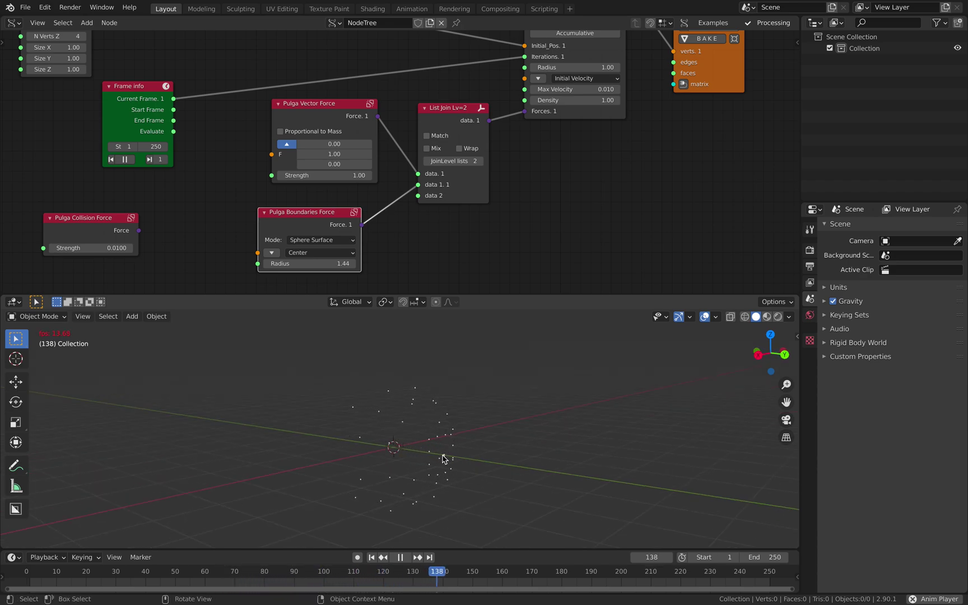
middle_click_drag(391, 451, 420, 459)
key("space")
middle_click_drag(245, 204, 324, 222)
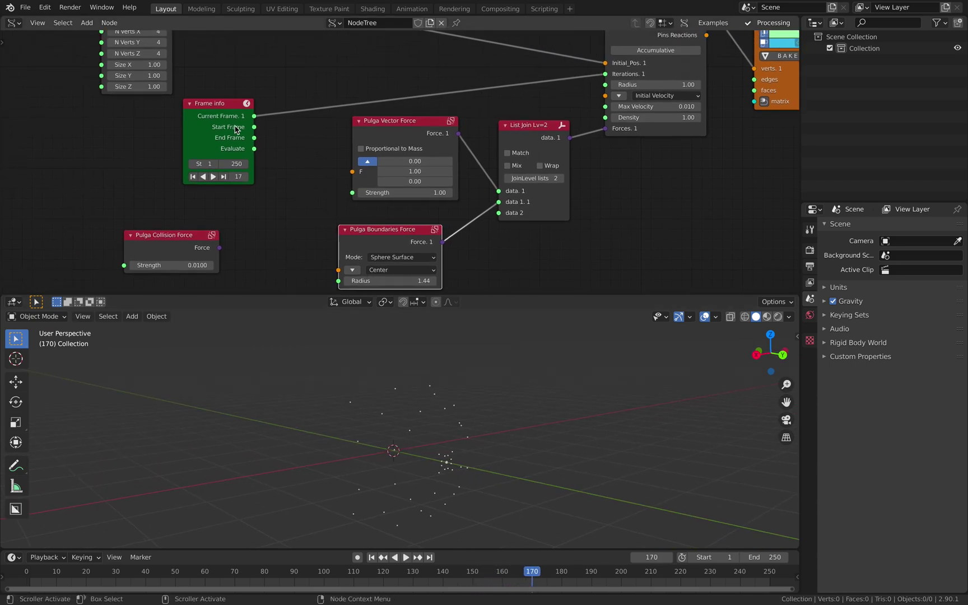
- Spread out the Frame Info, Pulga Vector Force and Pulga Boundaries Force nodes, with the vector force's Proportional to Mass option off
left_click_drag(227, 116, 260, 49)
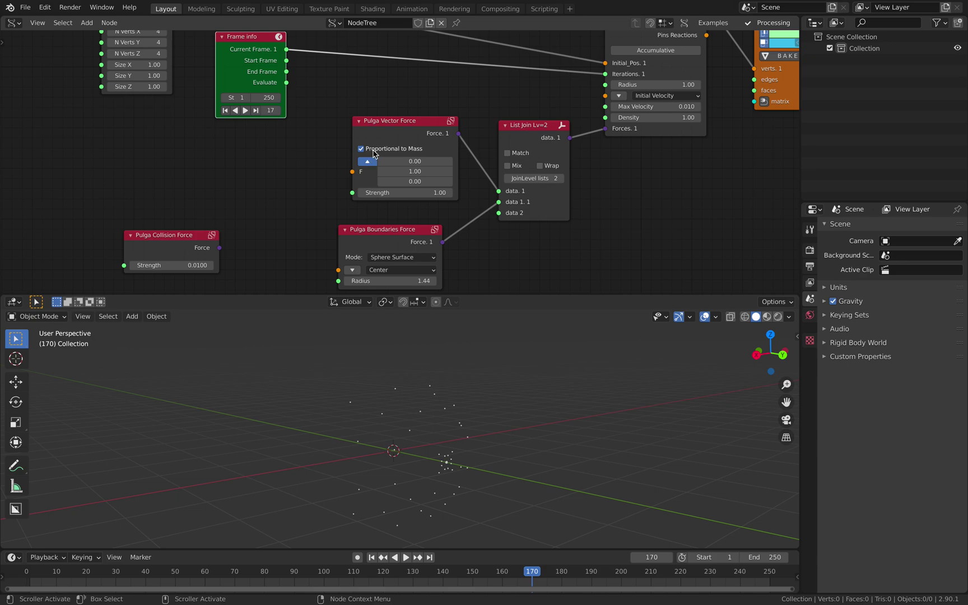
left_click_drag(374, 154, 343, 134)
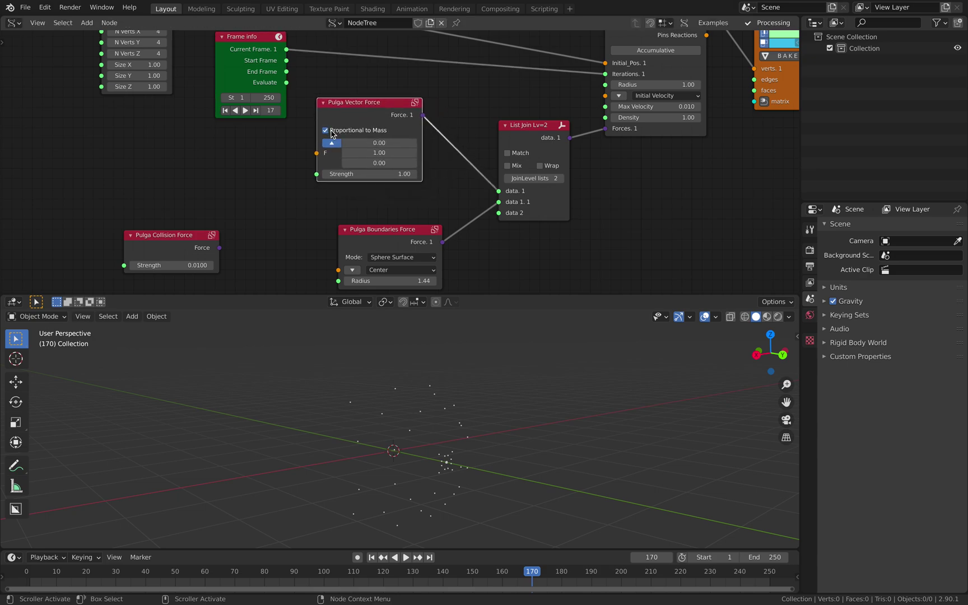
left_click(326, 130)
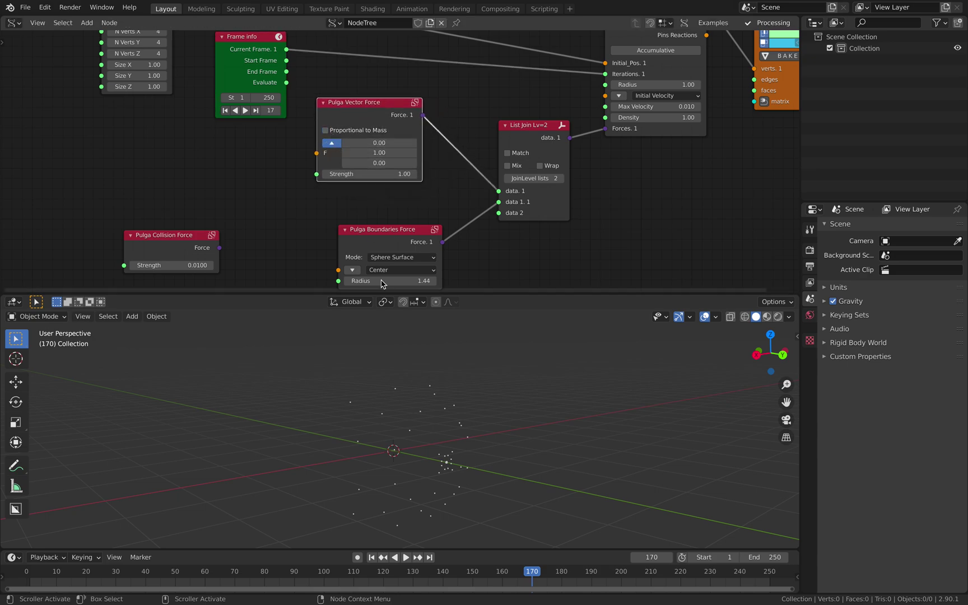
middle_click_drag(403, 442, 459, 450)
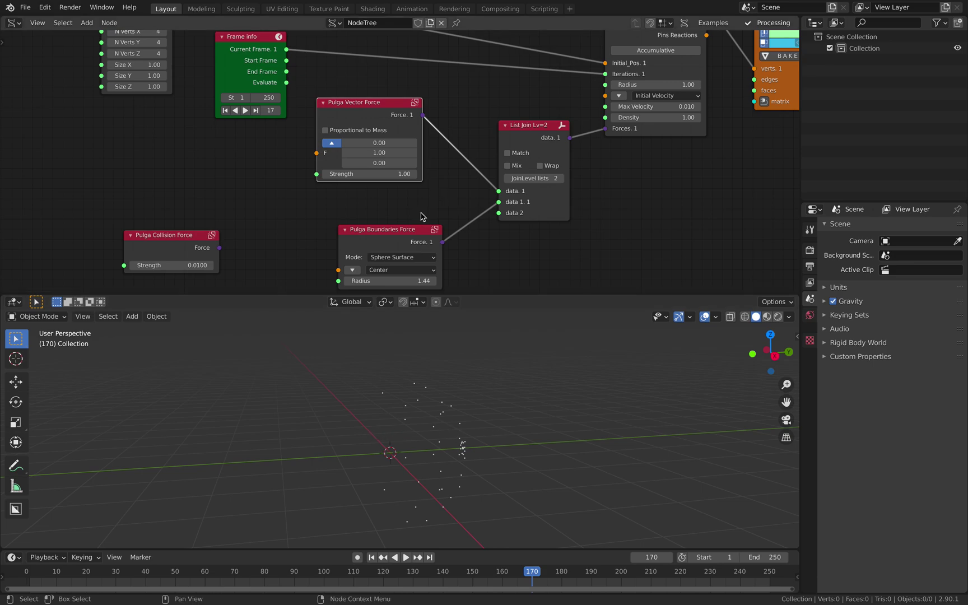
left_click_drag(395, 235, 349, 223)
- Add a Pulga Random Force node below the Boundaries Force and connect its output to the List Join's first data input, replacing the vector force
scroll(404, 214, "down", 1)
middle_click_drag(503, 253, 483, 233)
key("shift+a")
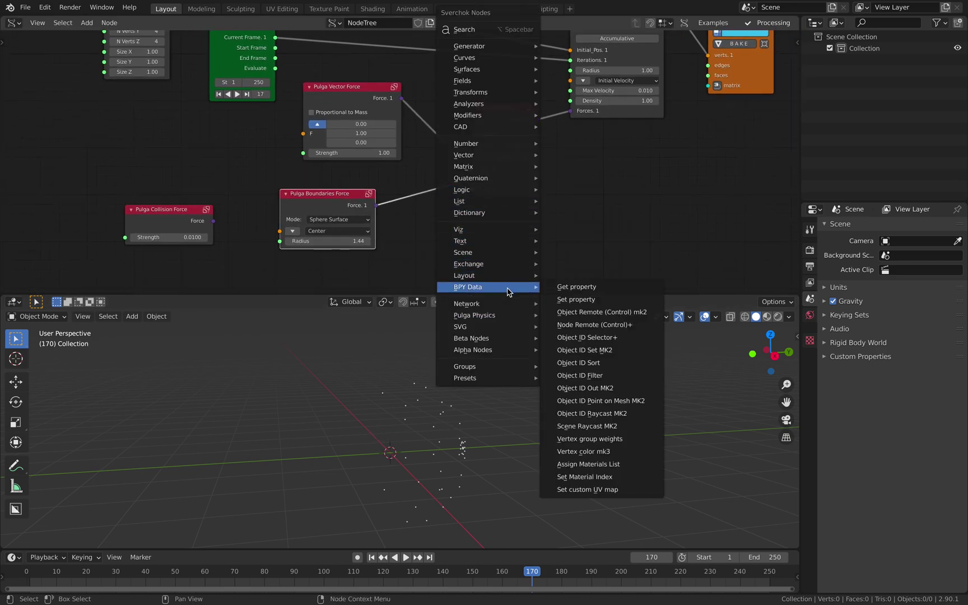
mouse_move(519, 315)
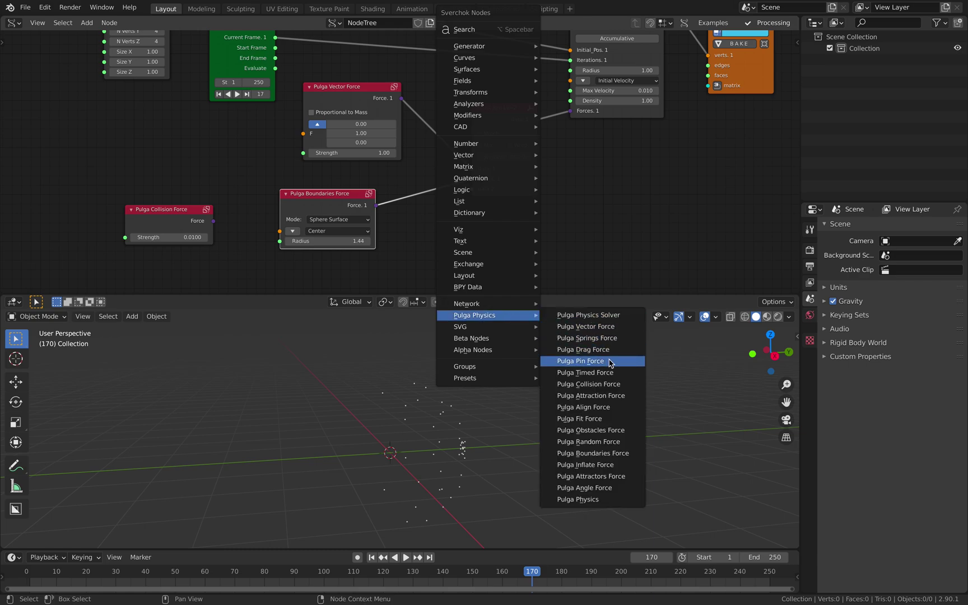
left_click(615, 443)
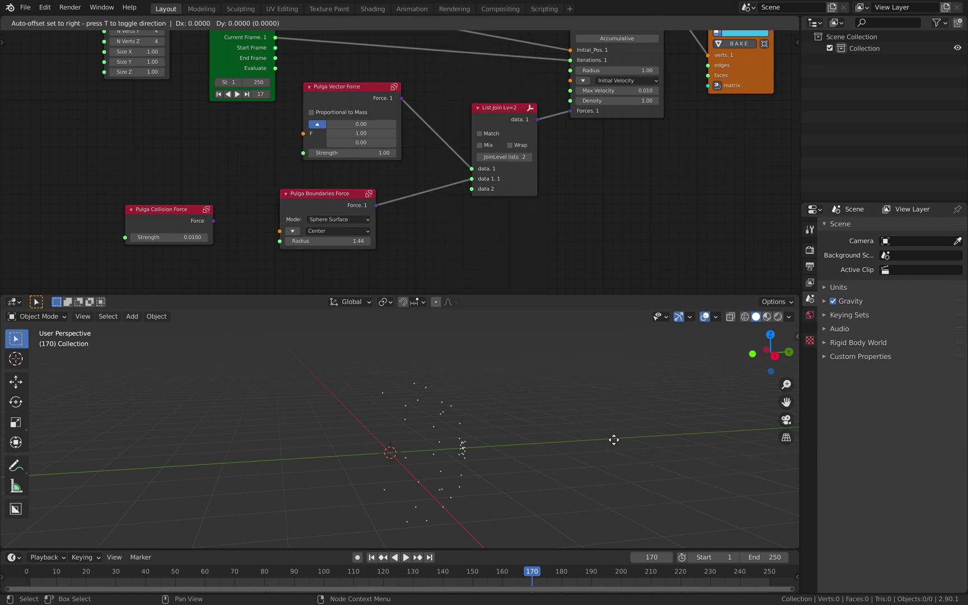
left_click(410, 268)
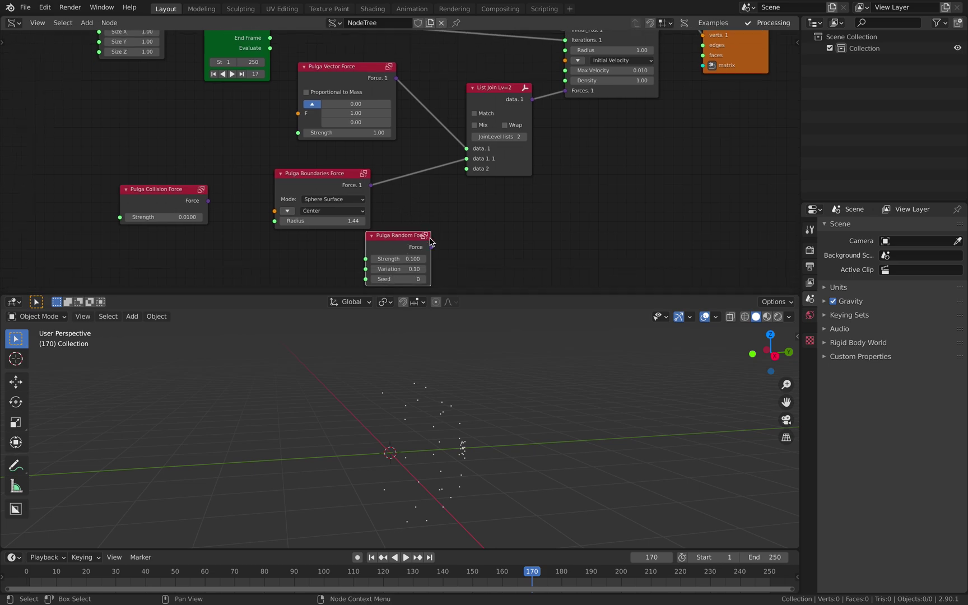
left_click_drag(431, 247, 467, 148)
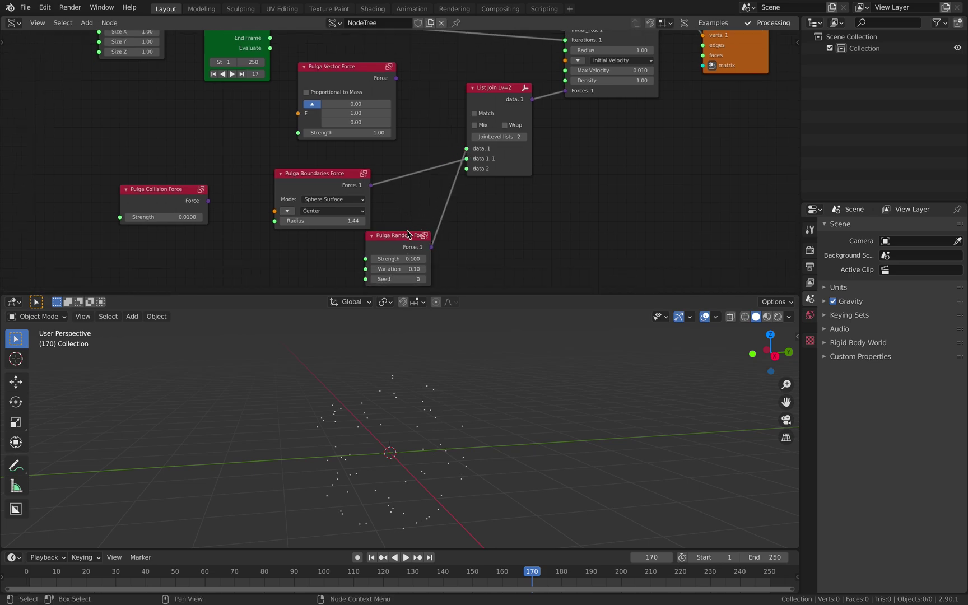
- Play the simulation to examine how the random force moves the particles over the sphere, and stop it
middle_click_drag(417, 231, 422, 207)
key("space")
mouse_move(519, 427)
middle_mouse_down()
mouse_move(532, 428)
mouse_move(505, 427)
middle_mouse_up()
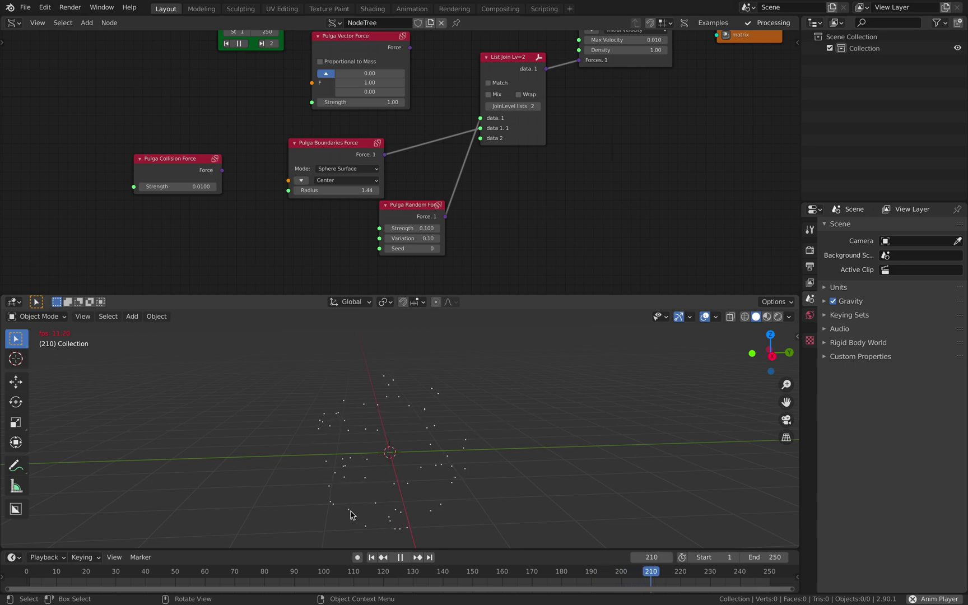
middle_click_drag(380, 527, 369, 452)
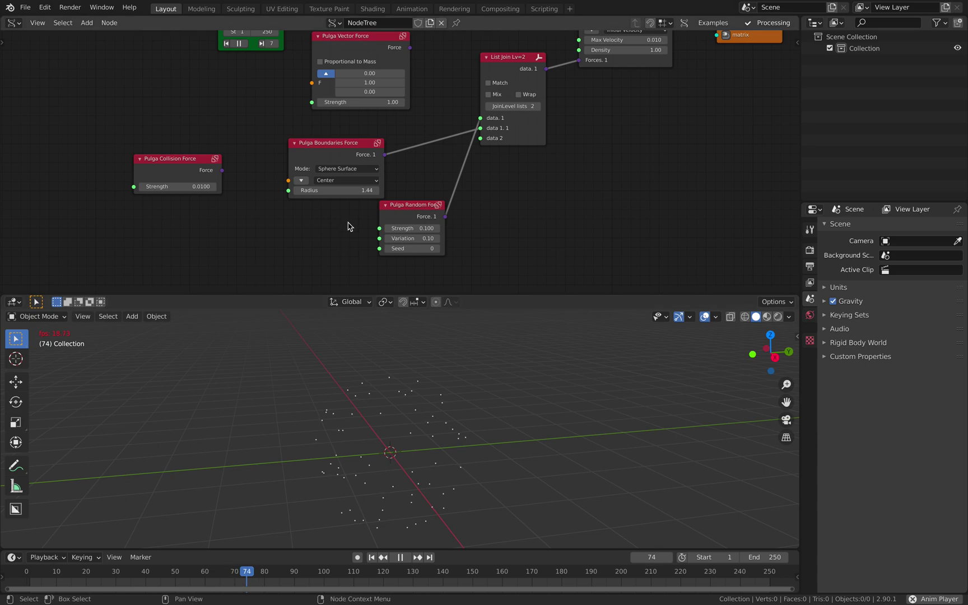
key("space")
- Bring the whole node setup into view and save the blend file
middle_click_drag(297, 102, 302, 173)
scroll(302, 173, "down", 2)
middle_click_drag(315, 134, 310, 156)
key("ctrl+s")
middle_click_drag(227, 122, 233, 134)
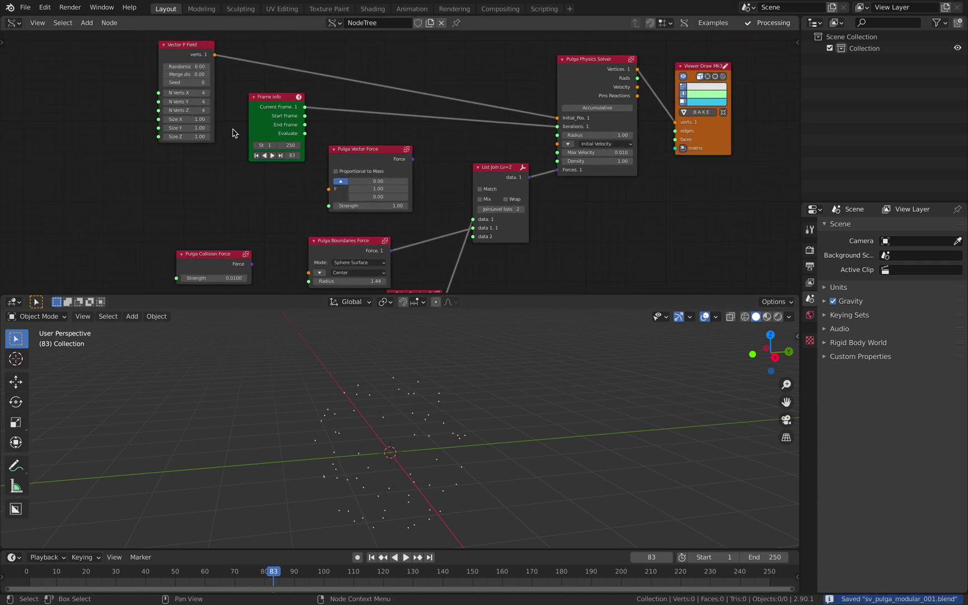
- Set the Vector P Field's N Verts X, Y and Z to 12 and test the simulation with a short playback
left_click_drag(194, 95, 194, 111)
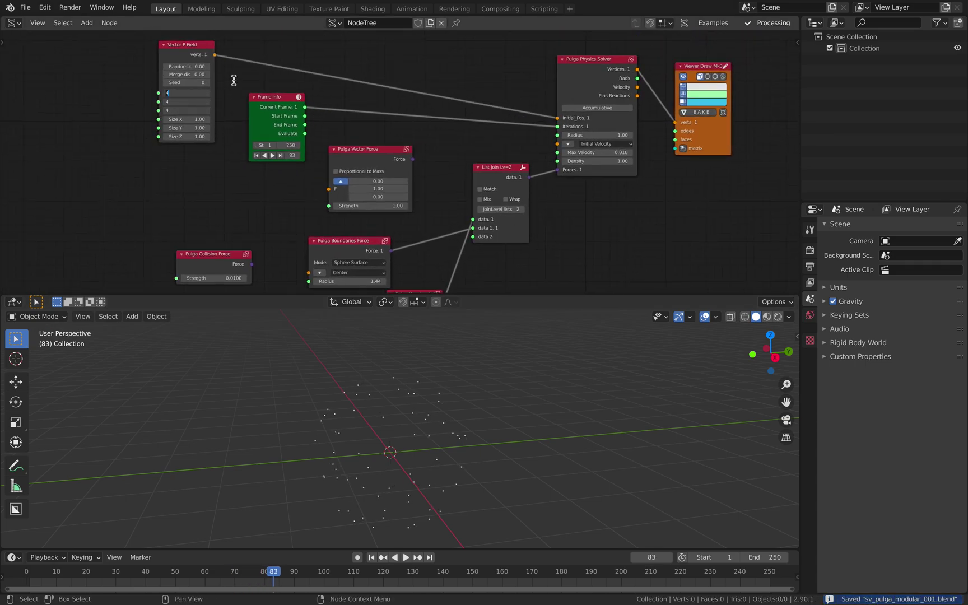
key("Return")
key("space")
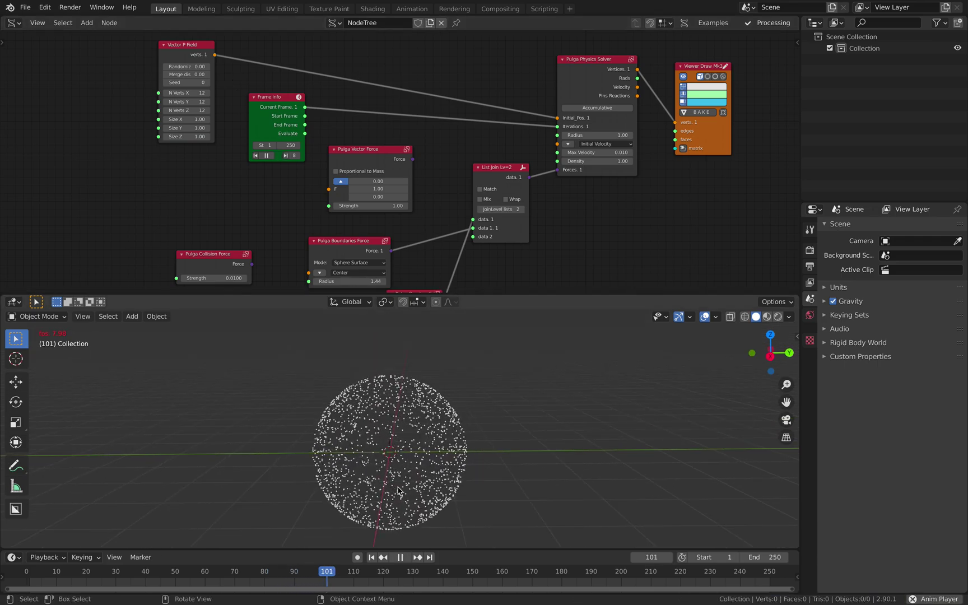
key("space")
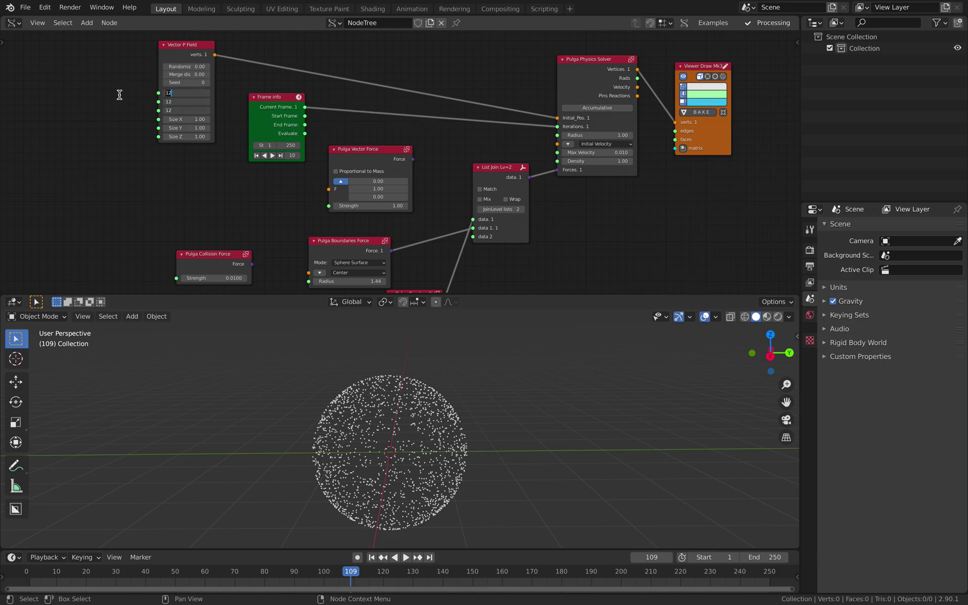
- Set the Vector P Field's N Verts X, Y and Z to 6, test it with playback from the first frame and save the file
type("6")
key("Return")
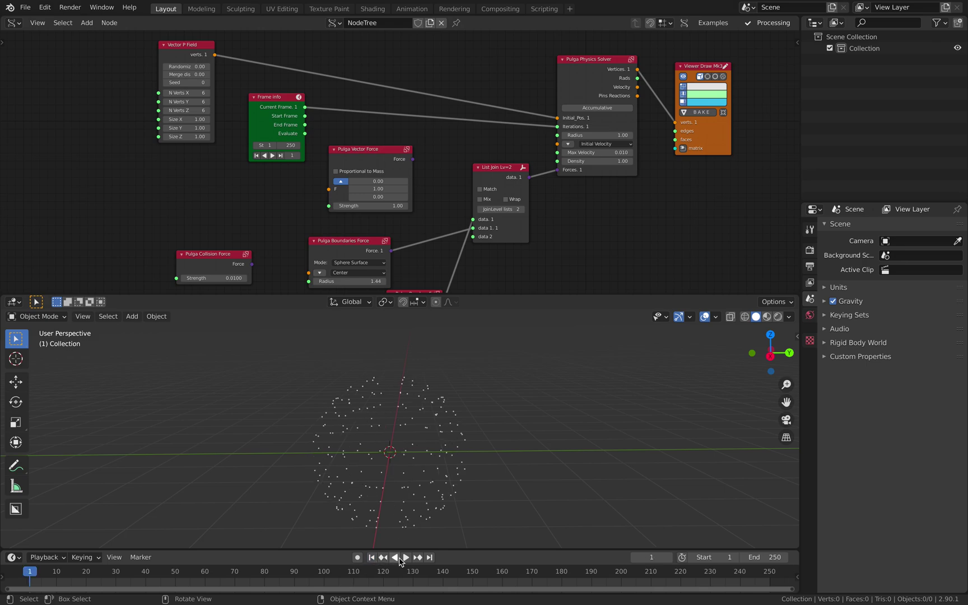
left_click(405, 559)
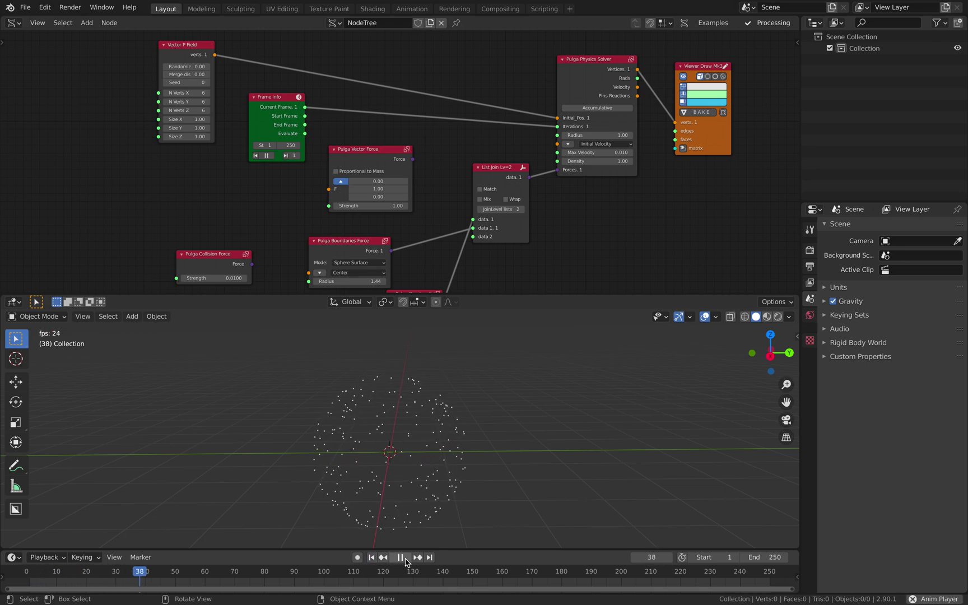
middle_click_drag(428, 499, 462, 480)
key("space")
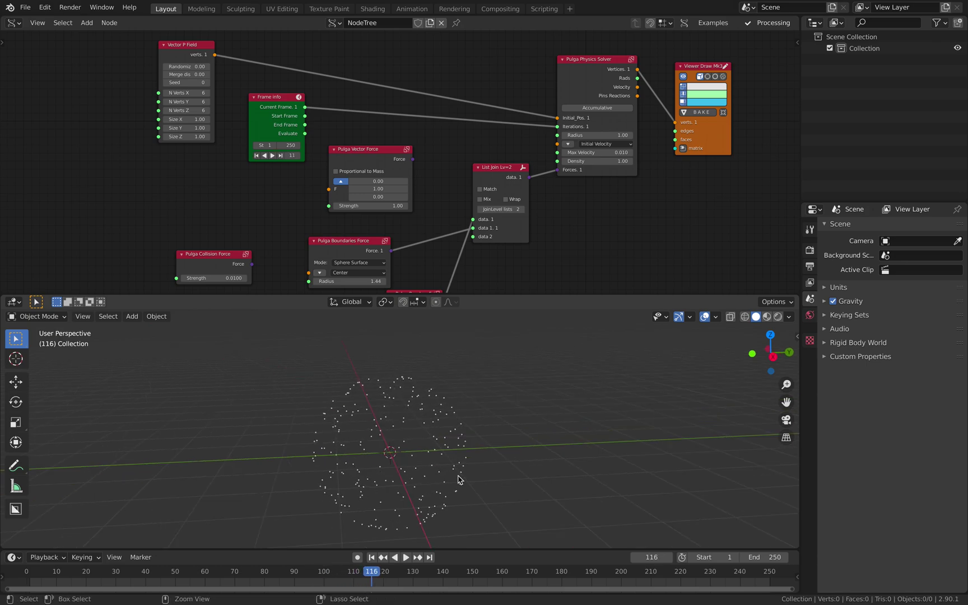
key("ctrl+s")
- Move the Pulga Collision Force node and the Pulga Random Force node farther away from the Pulga Boundaries Force node
middle_click_drag(232, 276, 230, 200)
scroll(226, 199, "up", 1)
left_click_drag(200, 186, 185, 173)
scroll(183, 174, "up", 2)
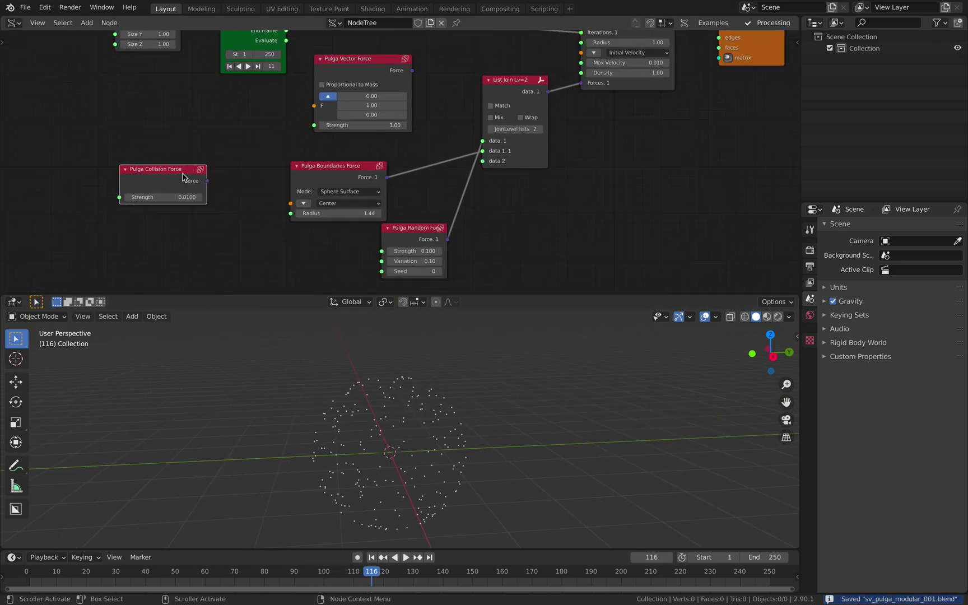
left_click_drag(400, 242, 375, 257)
left_click(374, 260)
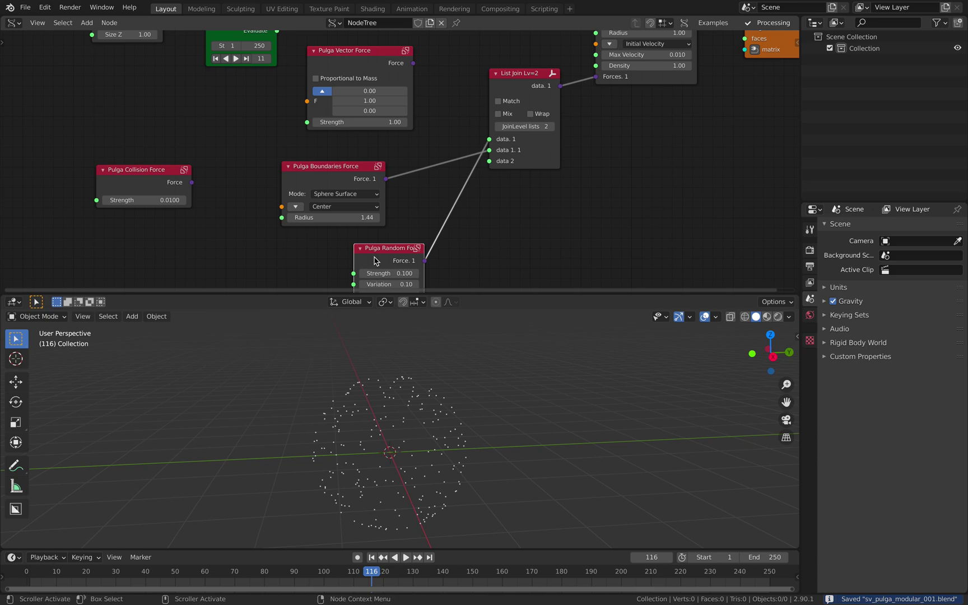
- Play the simulation briefly to examine the randomly moving particles from another angle, and stop it
middle_click_drag(482, 358, 495, 451)
key("space")
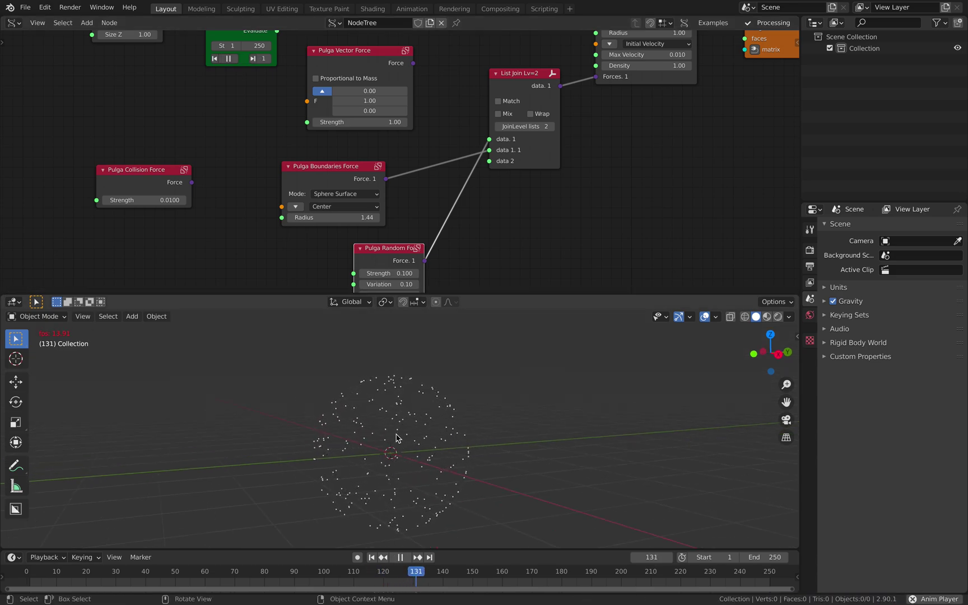
key("space")
- Move the disconnected Pulga Vector Force beside the Collision Force and stack the Boundaries and Random Force nodes in its former place
left_click_drag(403, 250, 409, 246)
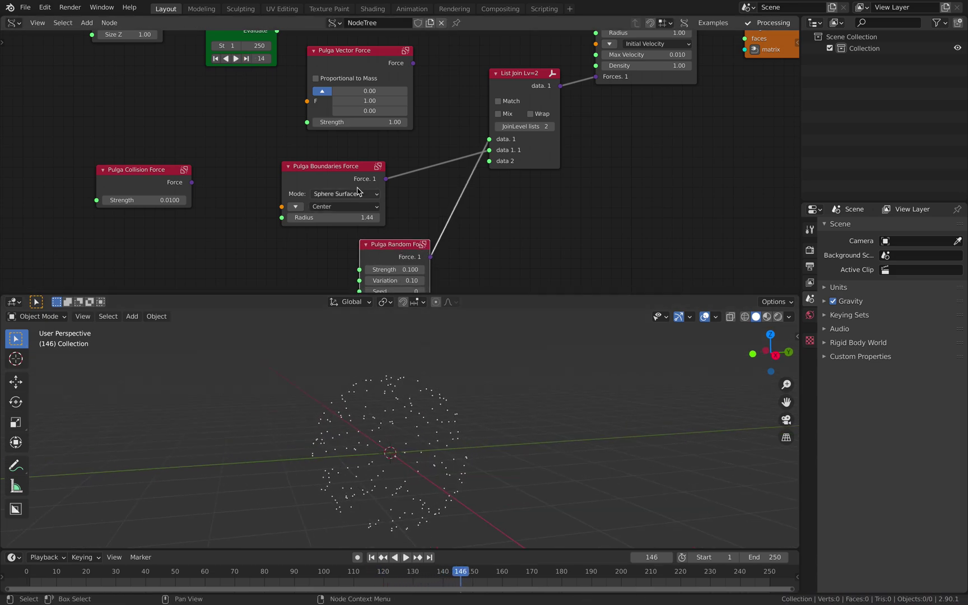
left_click_drag(348, 177, 397, 162)
middle_click_drag(453, 173, 429, 214)
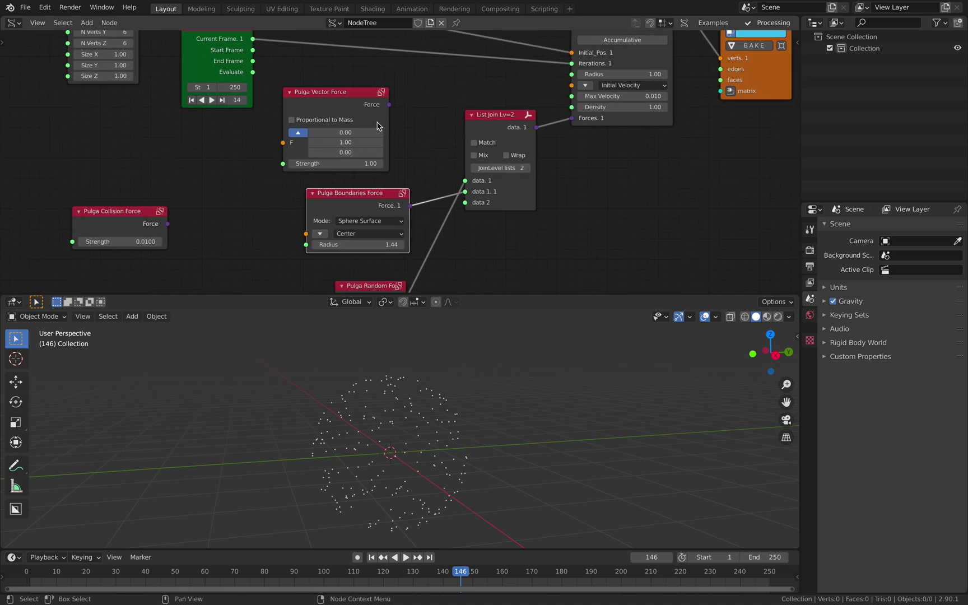
left_click_drag(360, 98, 258, 226)
left_click_drag(326, 196, 332, 81)
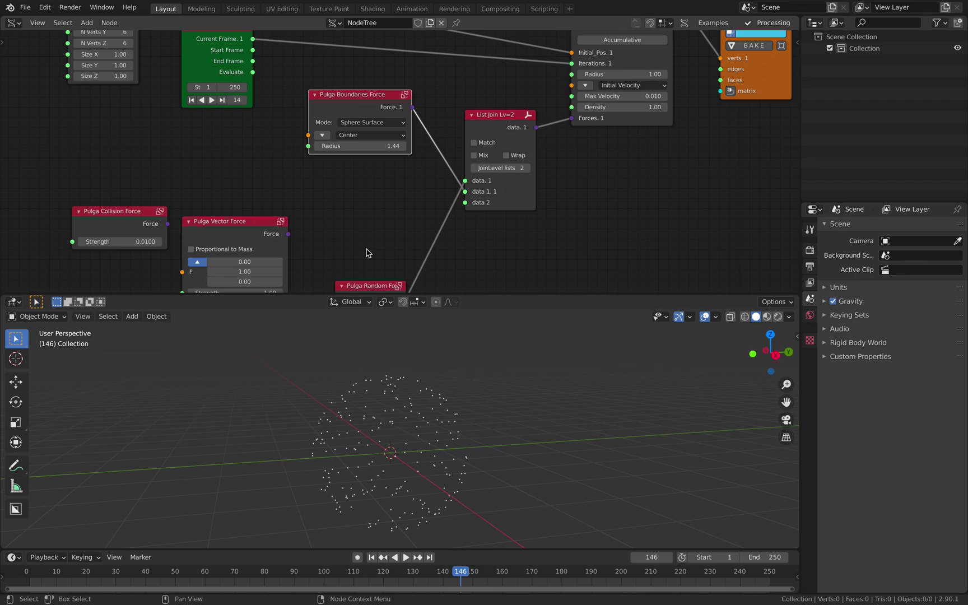
left_click_drag(367, 285, 350, 182)
middle_click_drag(619, 359, 610, 363)
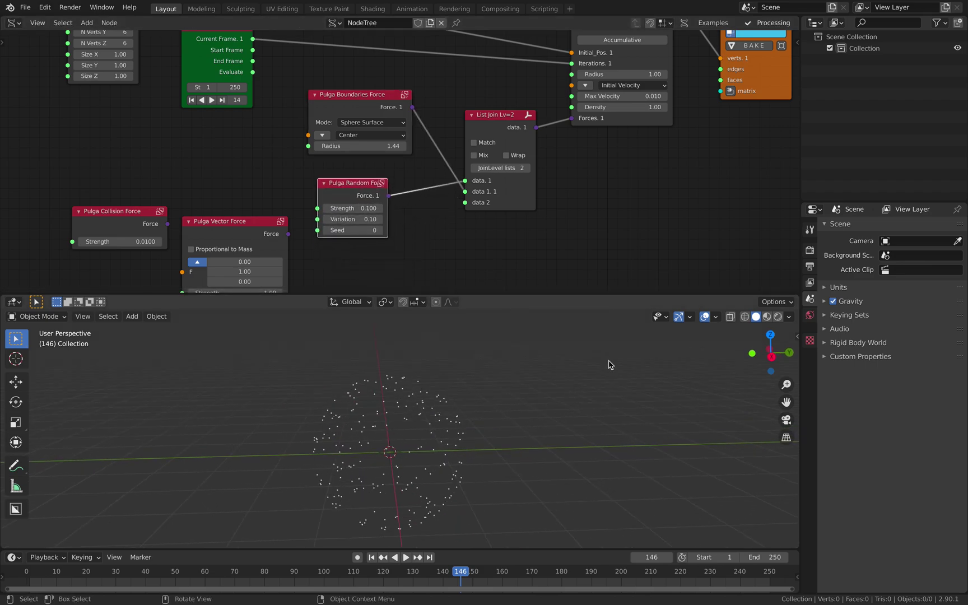
middle_click_drag(728, 347, 592, 379)
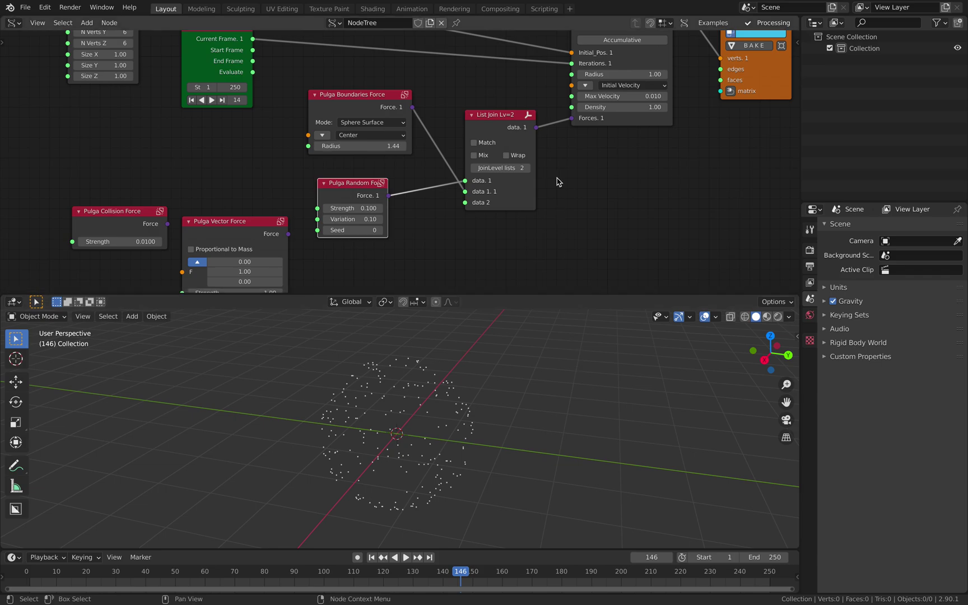
- Move the List Join node up and closer to the force nodes, and shift the Viewer Draw node slightly up
middle_click_drag(557, 182, 523, 204)
left_click_drag(468, 136, 456, 115)
middle_click_drag(543, 160, 522, 180)
middle_click_drag(618, 163, 588, 178)
left_click_drag(689, 127, 697, 110)
middle_click_drag(525, 164, 615, 90)
scroll(554, 158, "down", 1)
scroll(518, 203, "up", 2)
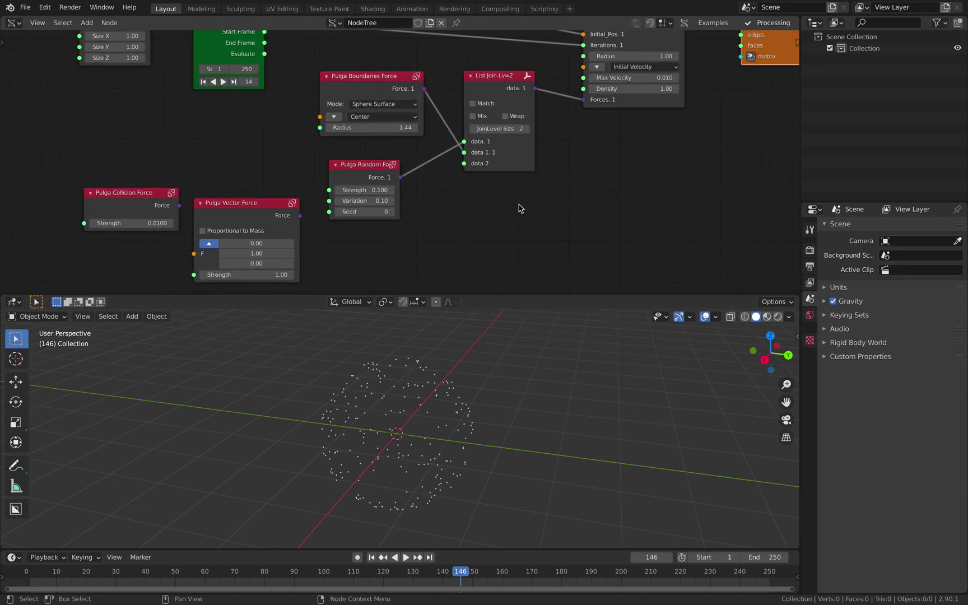
- Add a Pulga Drag Force node below the Random Force and connect its output to the List Join's third data input
middle_click_drag(494, 235, 499, 209)
key("shift+a")
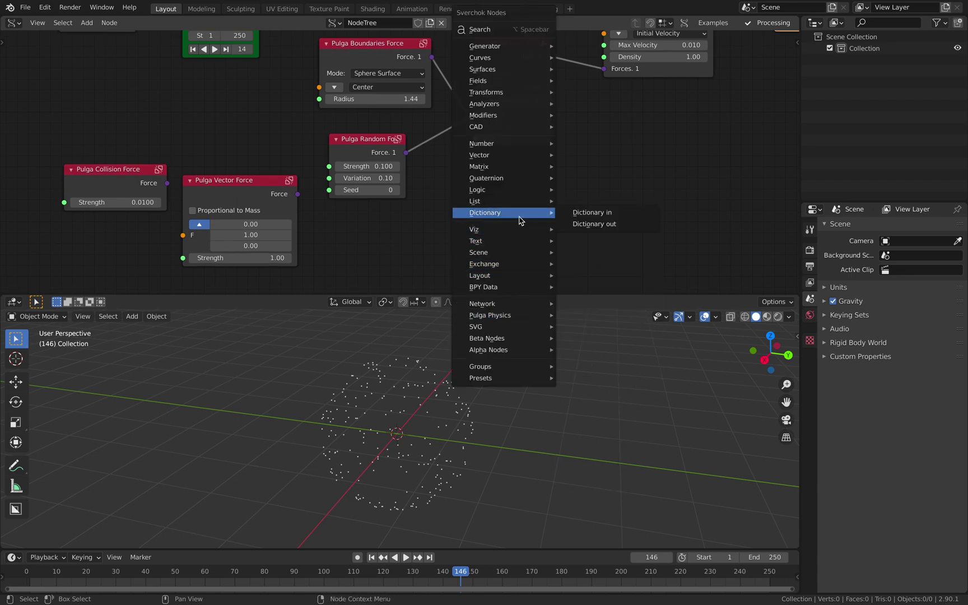
mouse_move(527, 281)
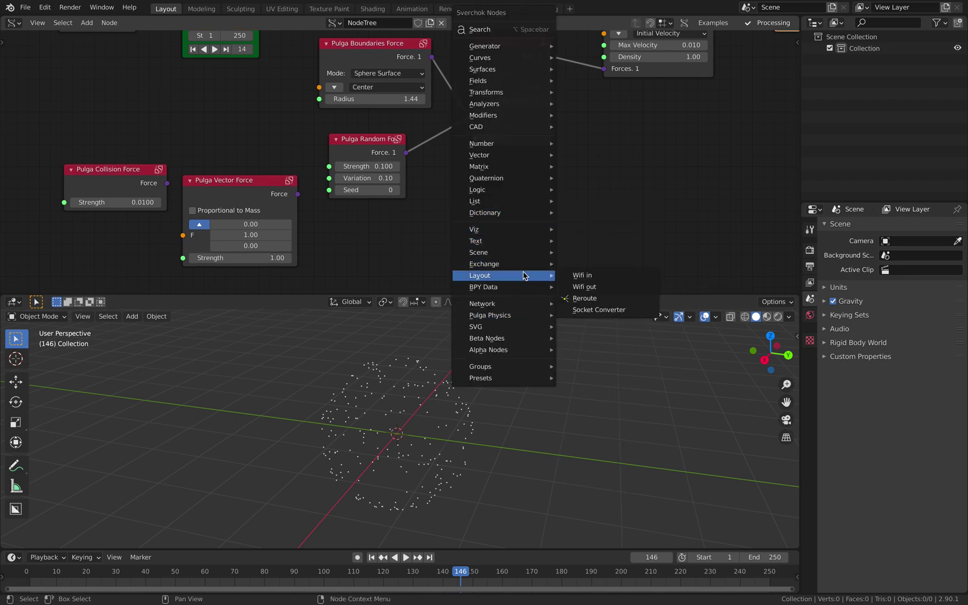
mouse_move(527, 315)
left_click(612, 349)
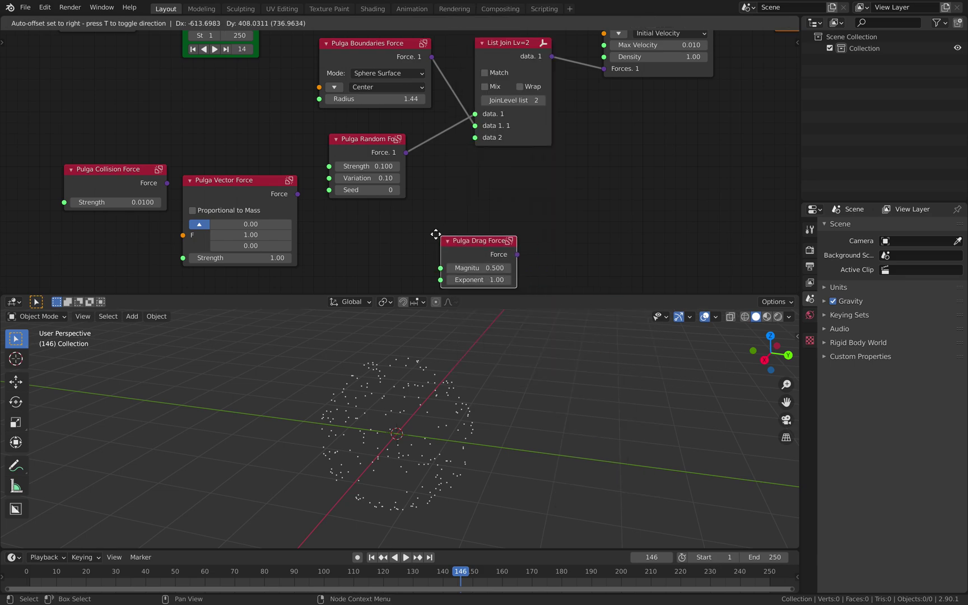
left_click(367, 224)
left_click_drag(437, 240, 453, 191)
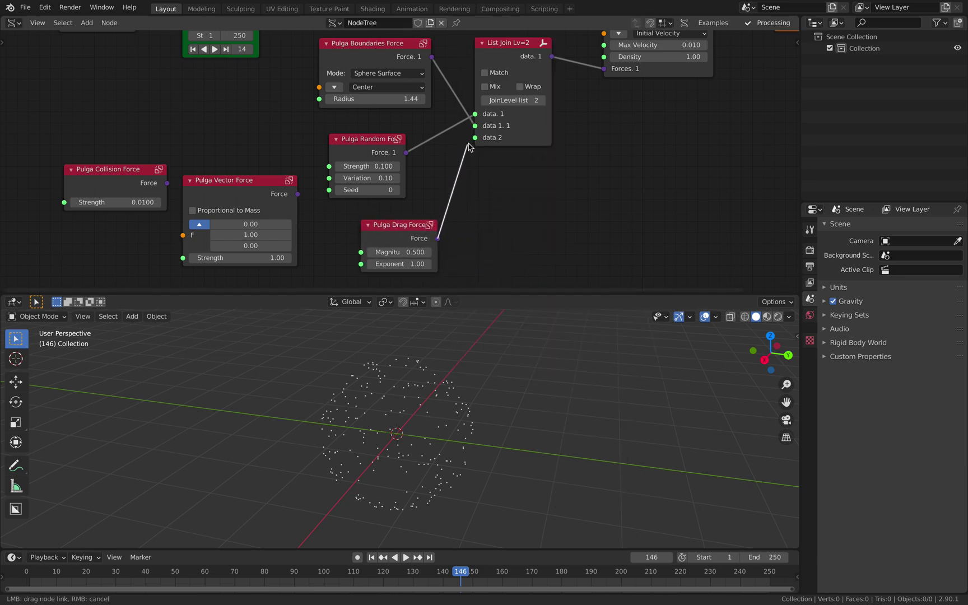
left_click_drag(474, 141, 475, 138)
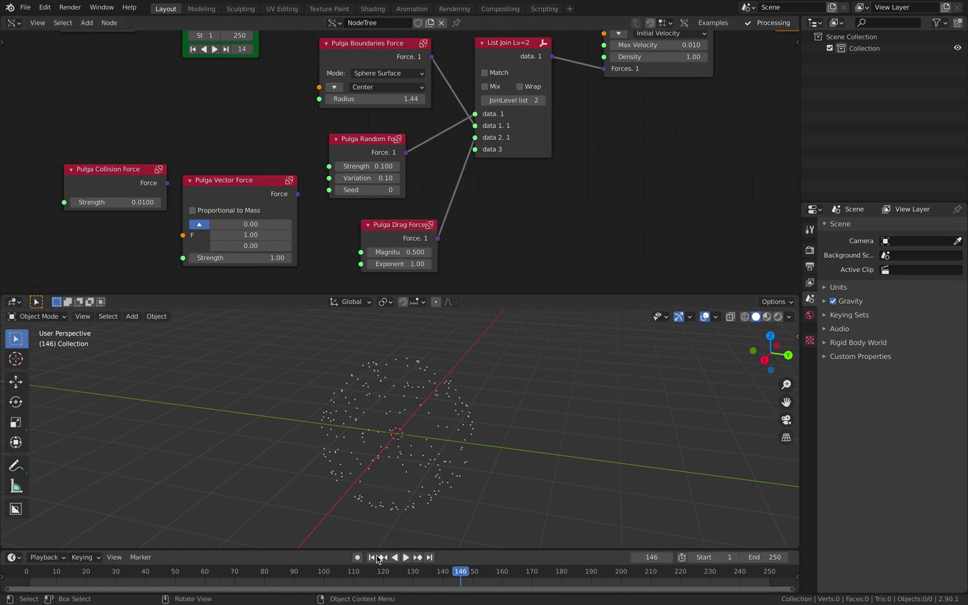
- Play the simulation to examine the effect of the drag force, and line up the Pulga Drag Force node beneath the Random Force
left_click(396, 557)
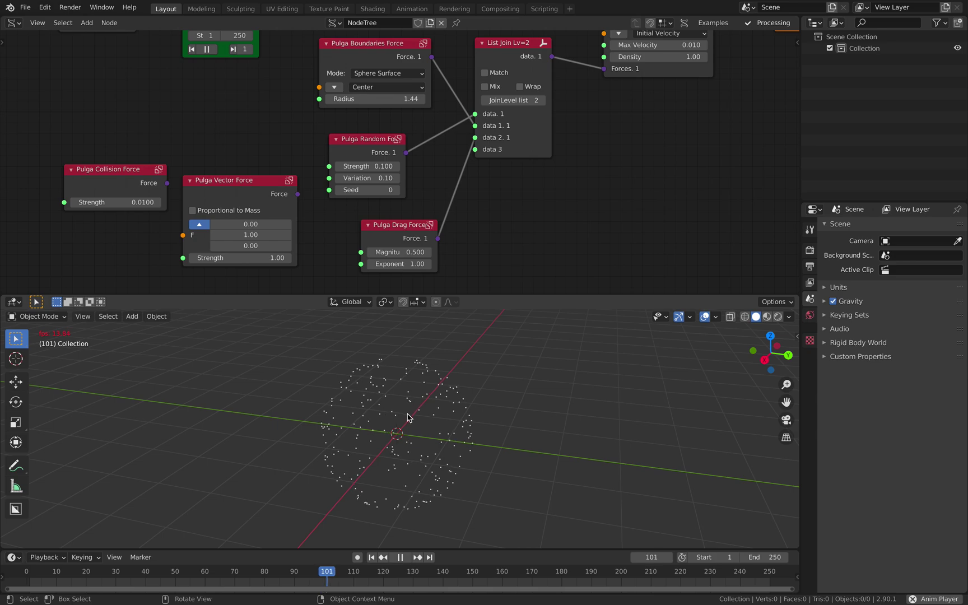
left_click_drag(411, 229, 387, 218)
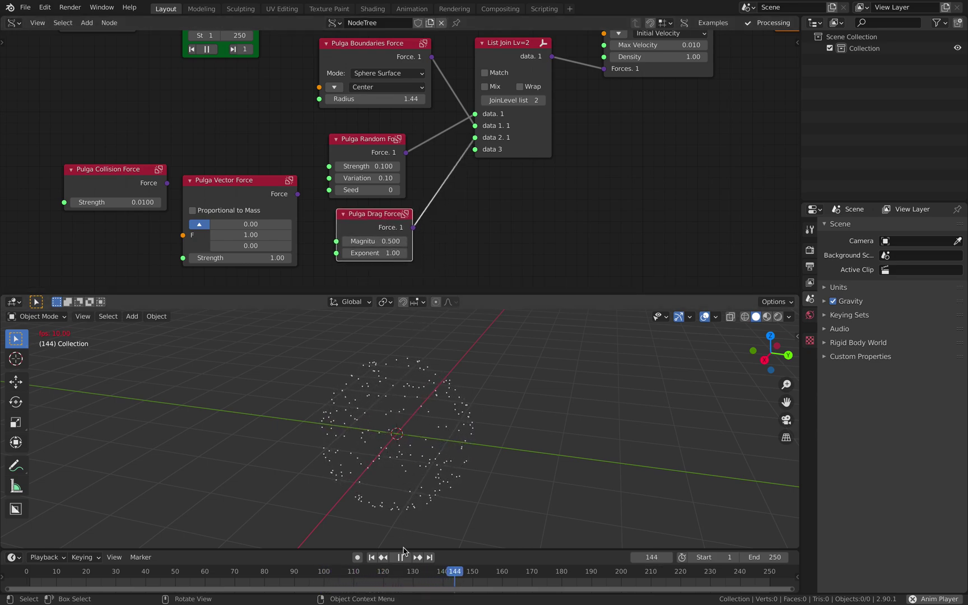
middle_click_drag(436, 450, 472, 451)
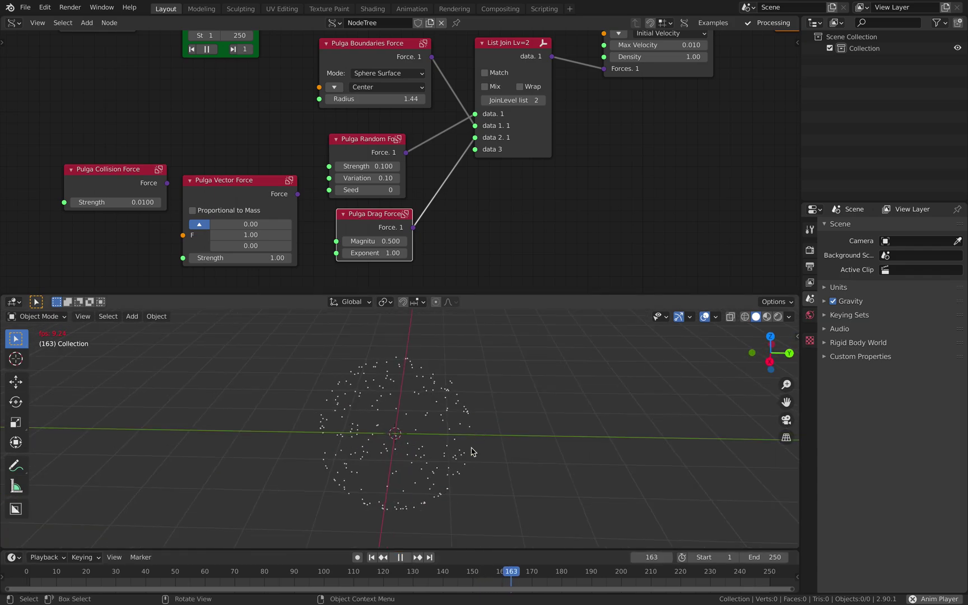
- Stop playback and look through the Pulga physics modular pull request's node overview, new features list and comments in the browser
left_click(400, 557)
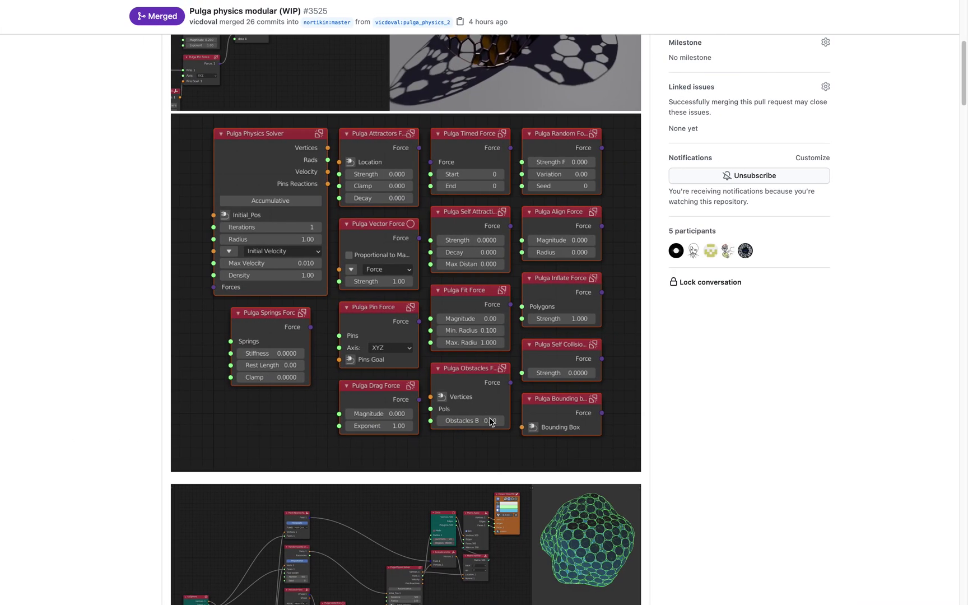
scroll(490, 422, "down", 15)
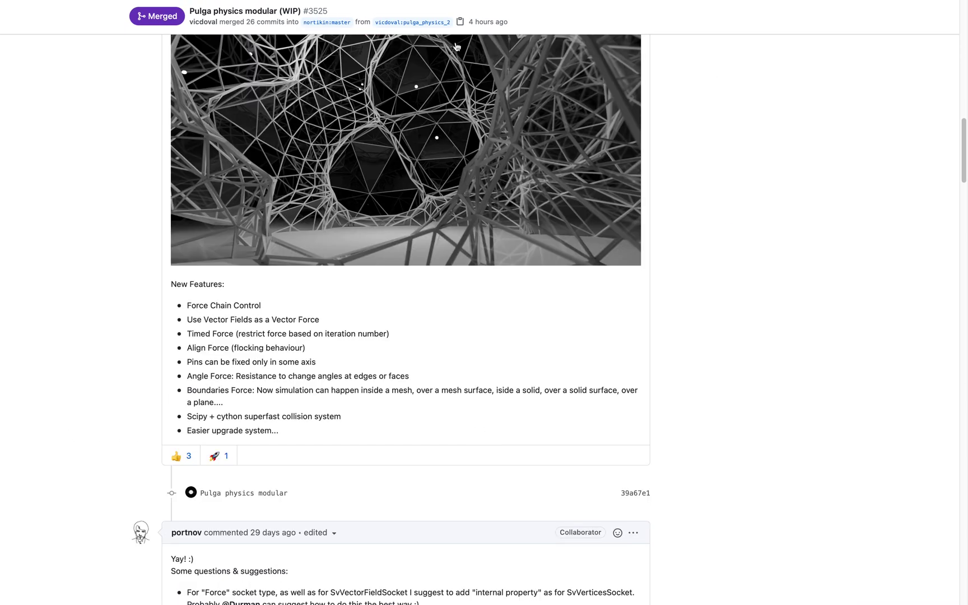
scroll(432, 141, "down", 20)
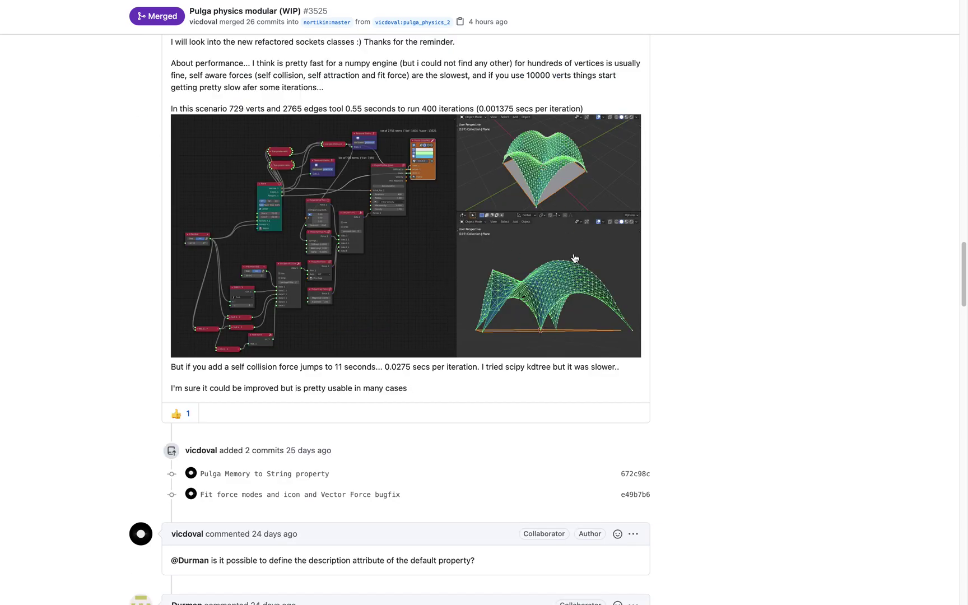
scroll(506, 301, "down", 20)
scroll(530, 311, "up", 20)
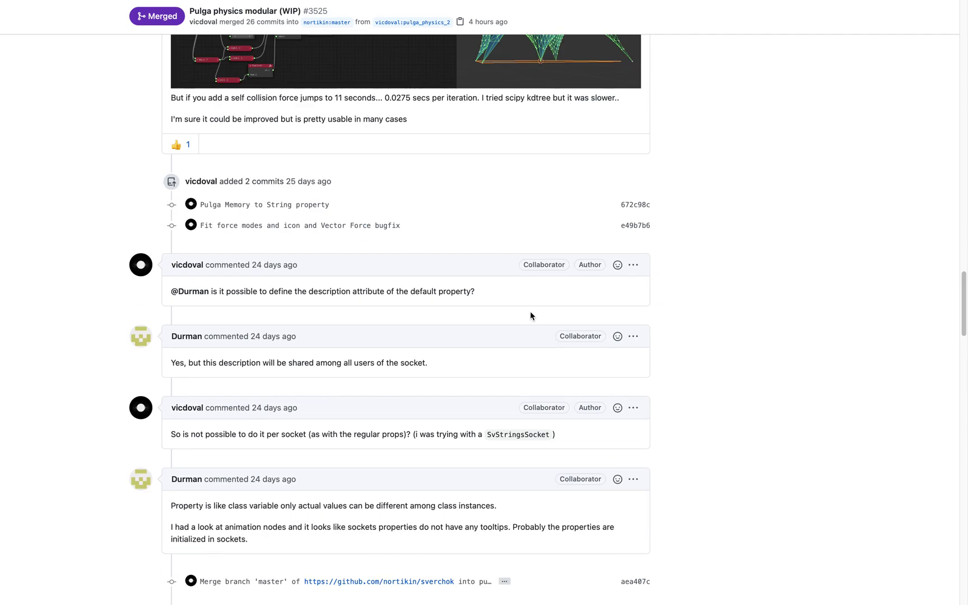
scroll(530, 305, "up", 5)
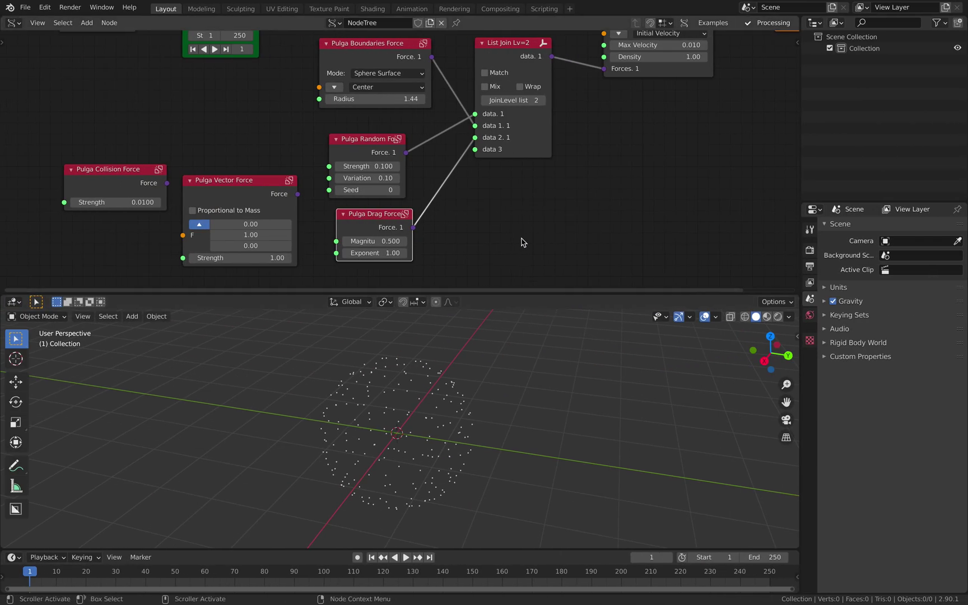
- Spread out the node layout by shifting the Vector Force up, the Collision Force aside, and the Pulga Physics Solver and Viewer Draw upward
left_click_drag(267, 191, 263, 159)
left_click_drag(133, 167, 107, 168)
middle_click_drag(460, 376, 420, 376)
mouse_move(510, 222)
middle_mouse_down()
mouse_move(486, 241)
mouse_move(499, 267)
mouse_move(549, 190)
mouse_move(567, 177)
mouse_move(572, 194)
middle_mouse_up()
left_click_drag(667, 179, 694, 142)
left_click_drag(542, 90, 552, 90)
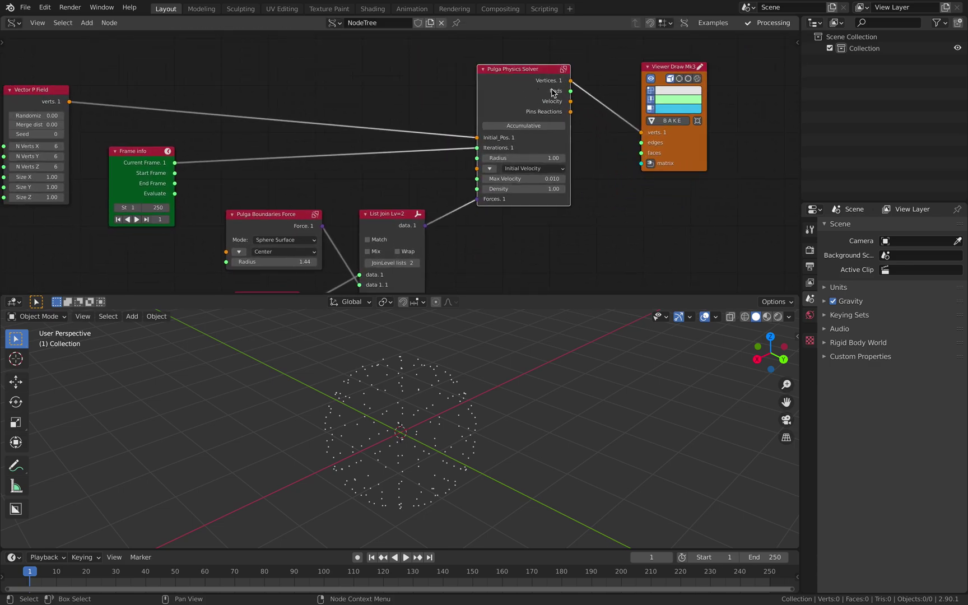
left_click_drag(660, 126, 663, 61)
middle_click_drag(642, 108, 503, 152)
scroll(517, 162, "up", 3)
left_click_drag(599, 138, 619, 93)
middle_click_drag(451, 52, 439, 129)
- Add an IcoSphere node above the Pulga Physics Solver
key("shift+a")
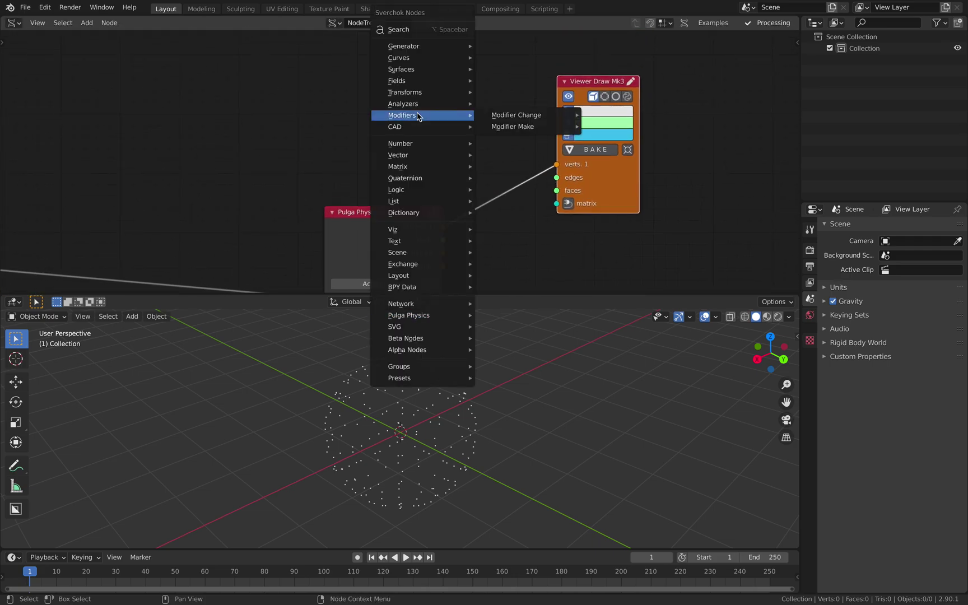
middle_click_drag(644, 157, 537, 130)
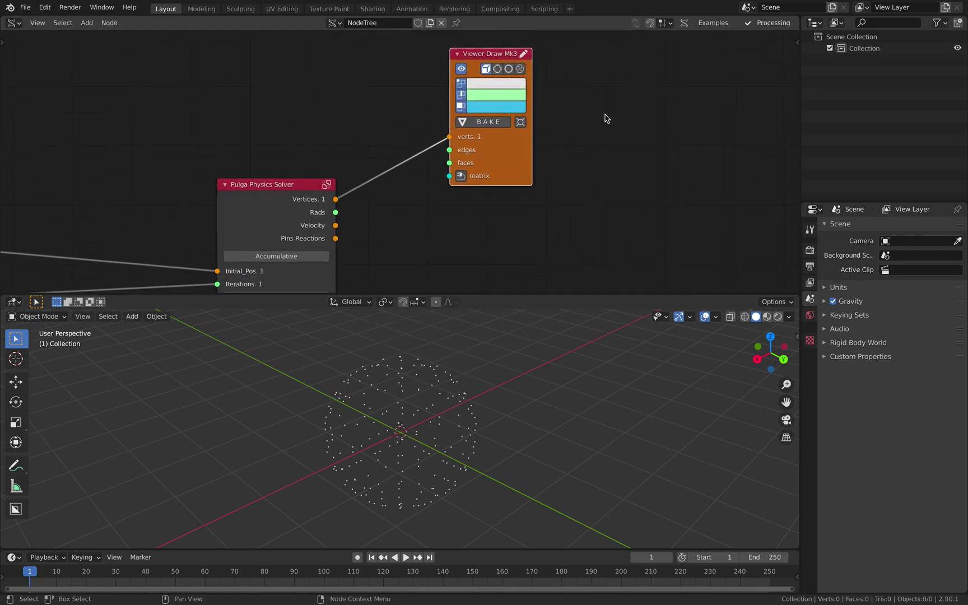
key("shift+a")
left_click(592, 29)
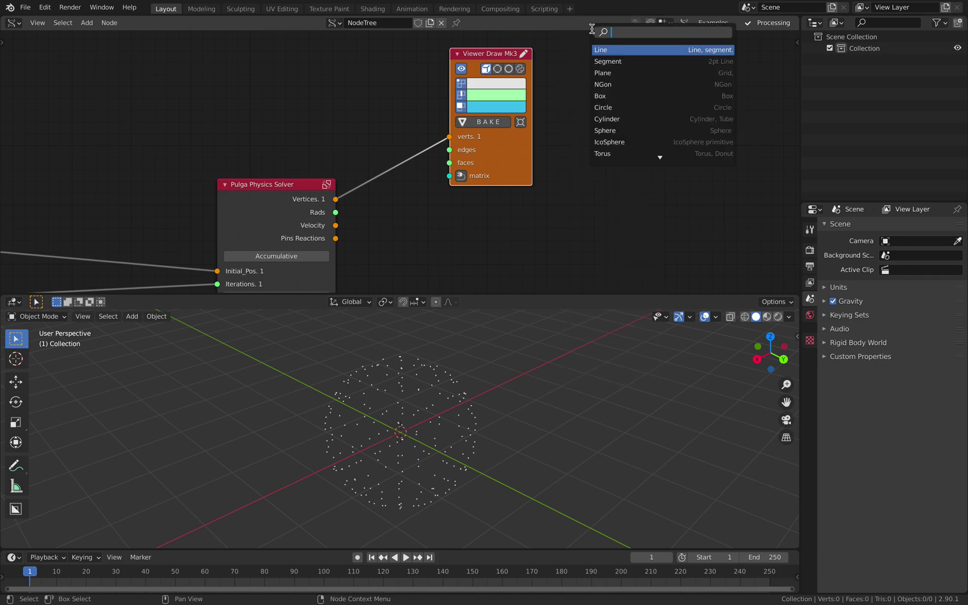
type("ico")
key("Return")
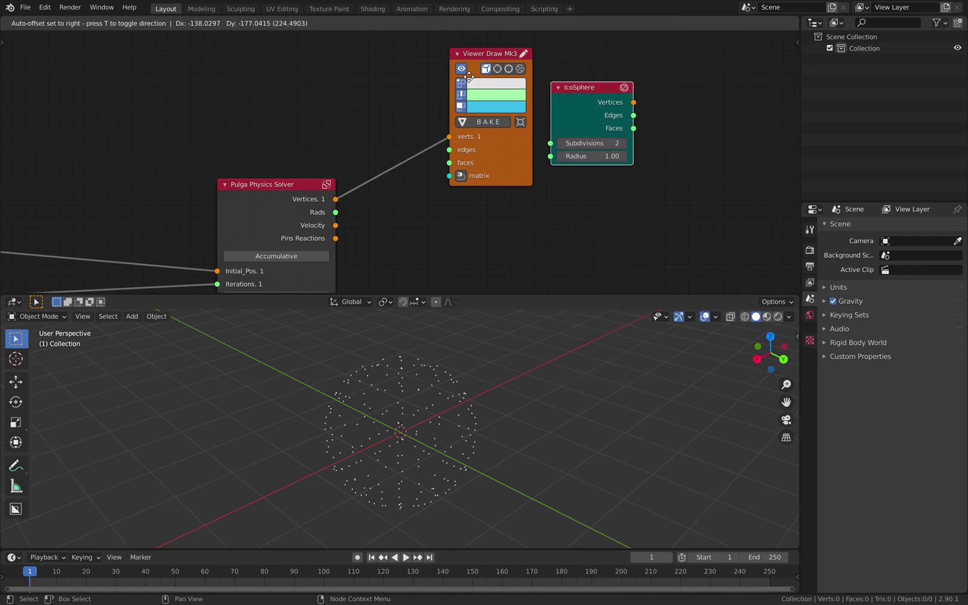
left_click(289, 63)
- Add a Mesh viewer node on the far side of the Viewer Draw node
key("shift+a")
left_click(645, 120)
type("mesh v")
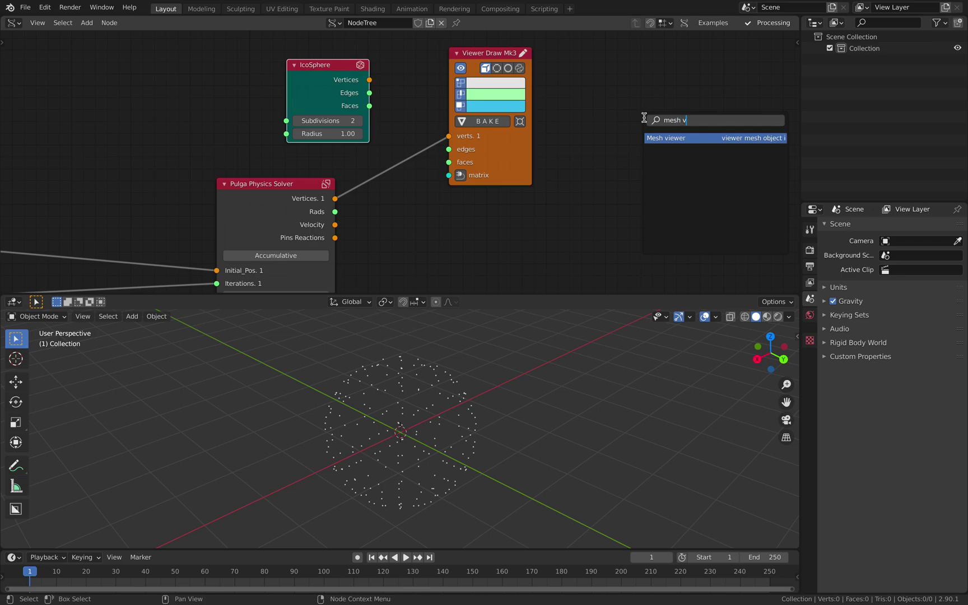
key("Return")
left_click(614, 81)
- Connect the IcoSphere's outputs to the Mesh viewer and set the IcoSphere to 1 subdivision with radius 0.75
left_click(340, 69)
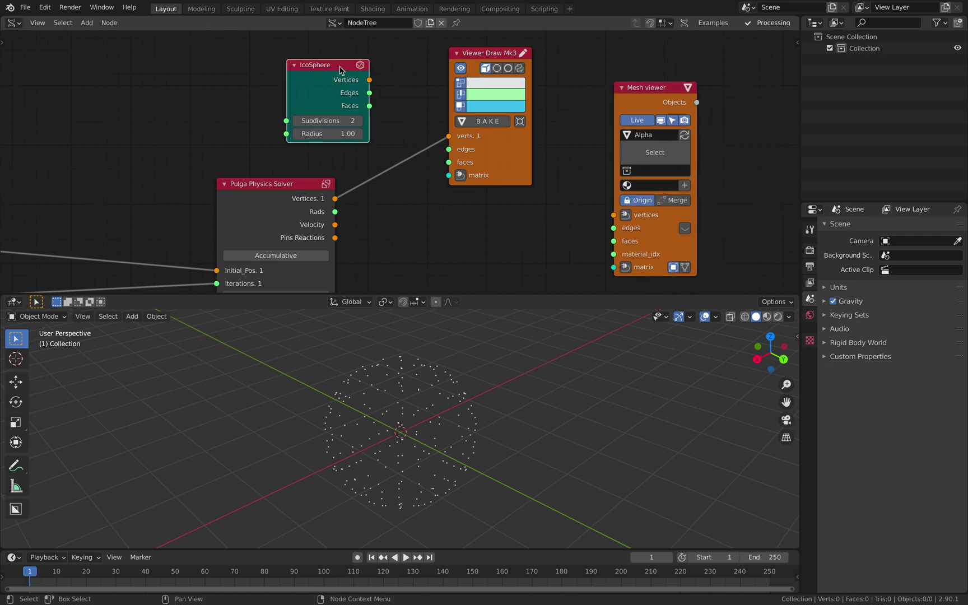
left_click(618, 95, "shift")
key("f")
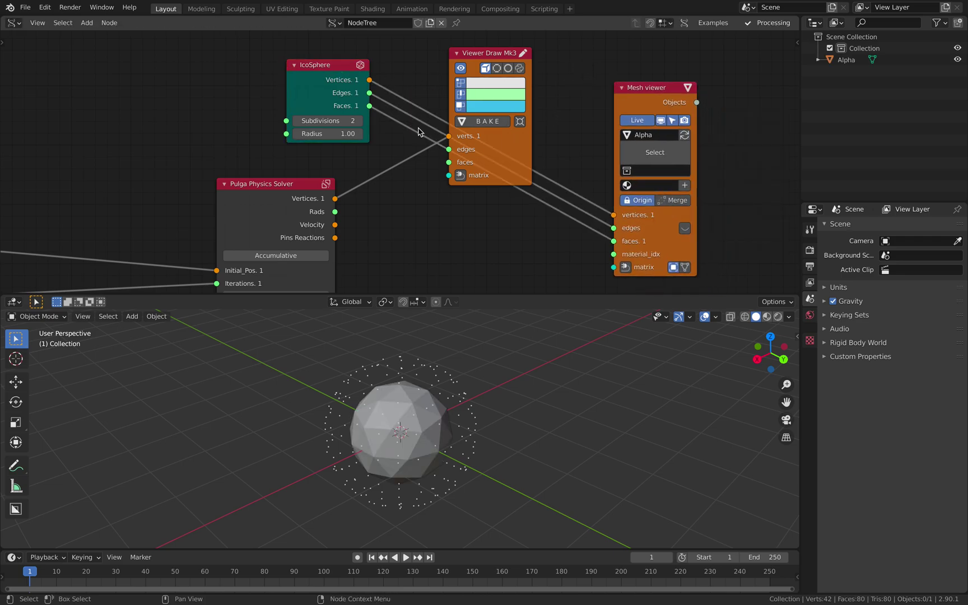
mouse_move(343, 132)
left_mouse_down()
mouse_move(319, 132)
mouse_move(346, 139)
left_mouse_up()
left_click(297, 120)
- Move the Viewer Draw node beside the Pulga Physics Solver and the Mesh viewer next to the IcoSphere
middle_click_drag(309, 258, 370, 164)
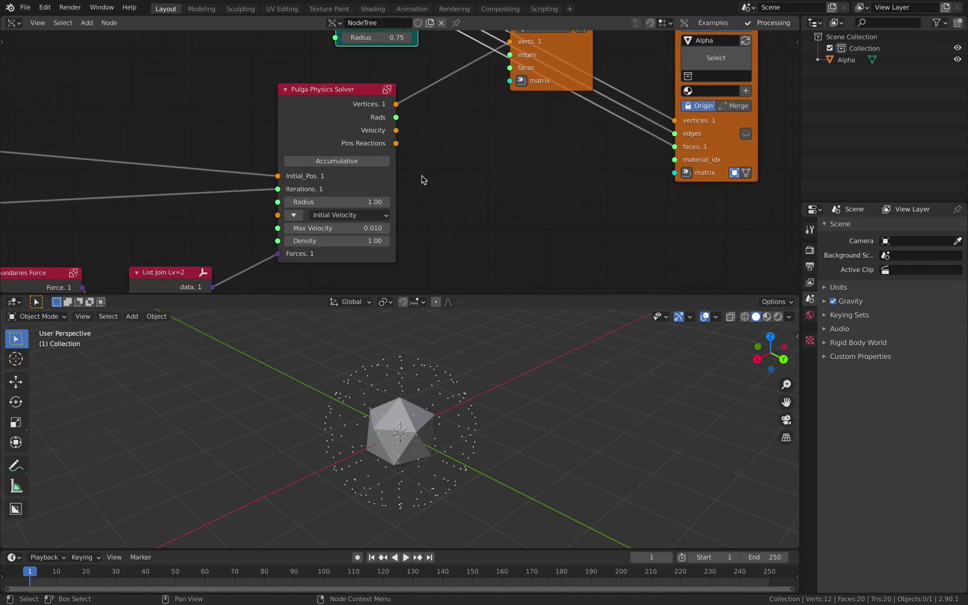
scroll(421, 179, "up", 5)
mouse_move(551, 138)
left_mouse_down()
mouse_move(490, 228)
mouse_move(477, 269)
left_mouse_up()
left_click_drag(680, 92, 430, 222)
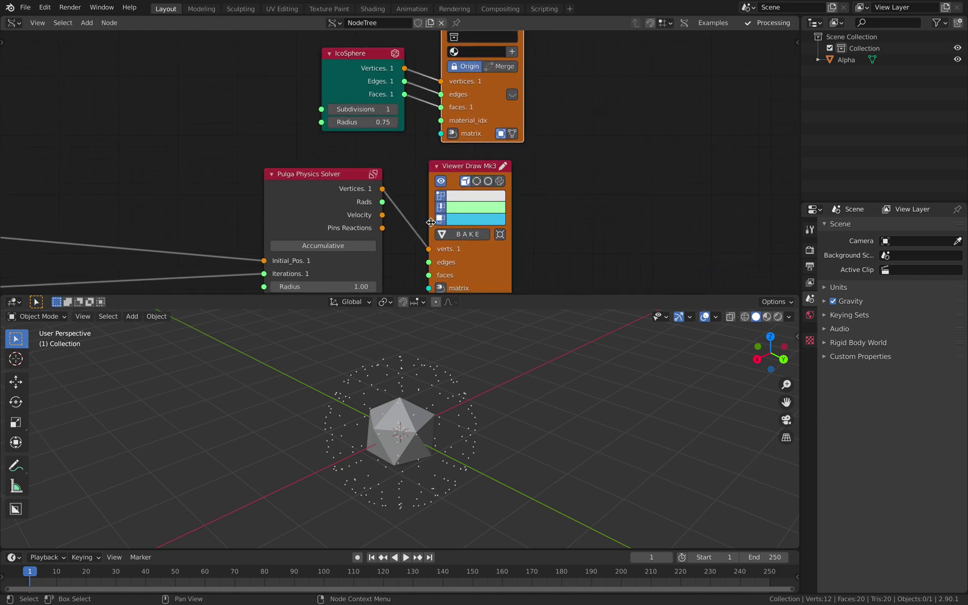
- Link the solver's Vertices output to the Mesh viewer's matrix input and set the IcoSphere radius to 1.00
left_click_drag(383, 190, 440, 135)
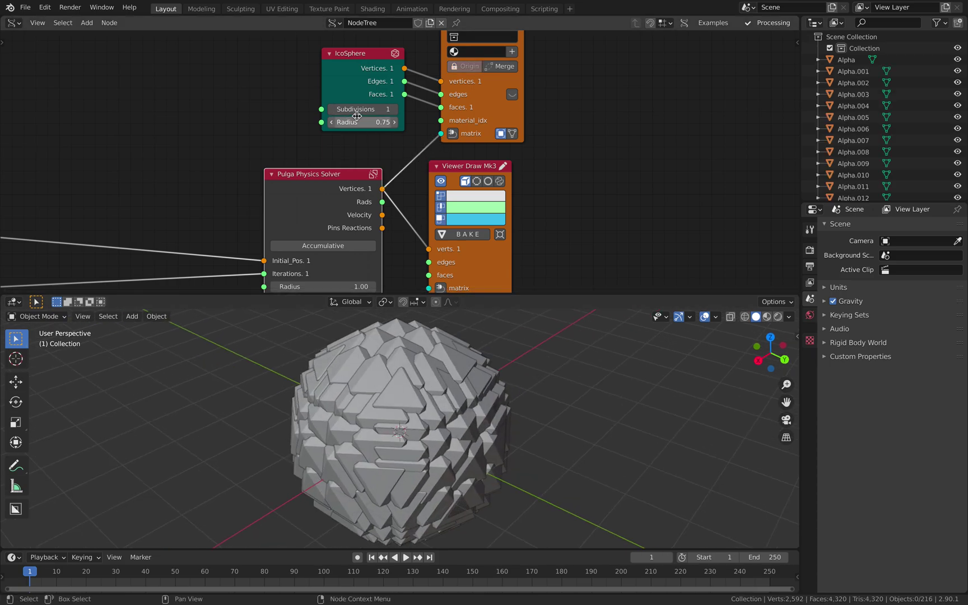
key("Return")
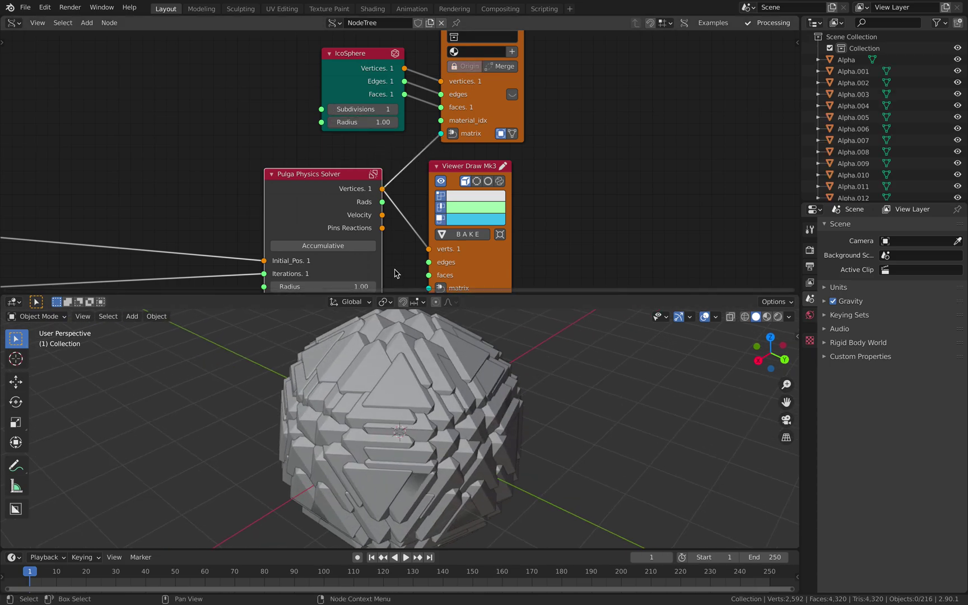
- Set the Radius of both the Pulga Physics Solver and the IcoSphere to 0.10
scroll(353, 141, "down", 2, "shift")
middle_click_drag(333, 239, 332, 238)
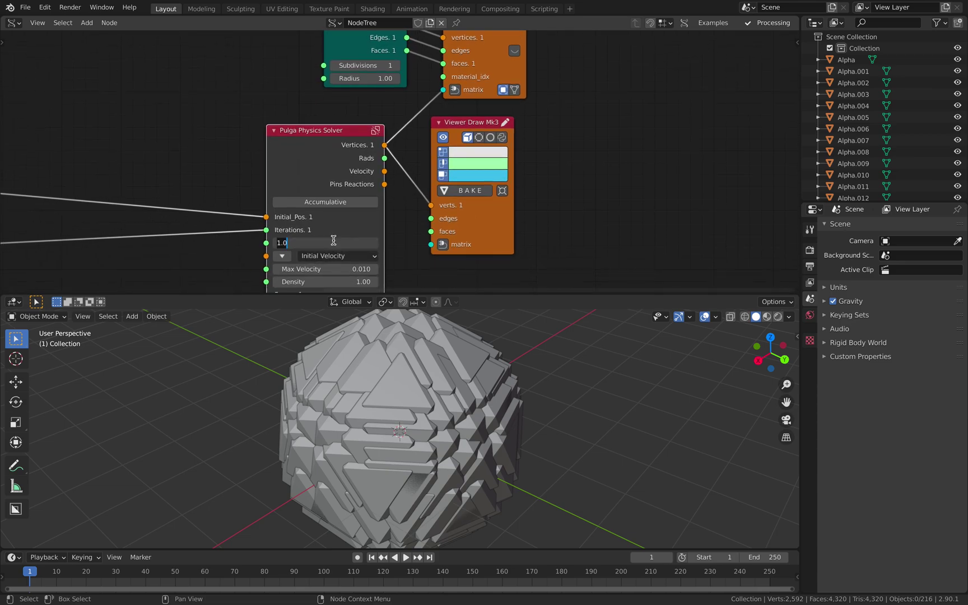
key("Return")
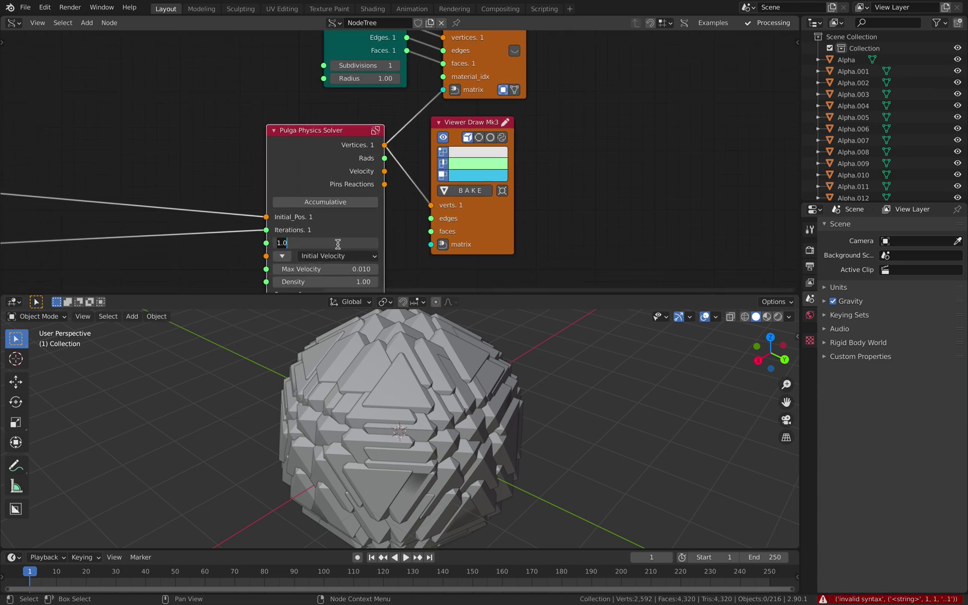
key("Return")
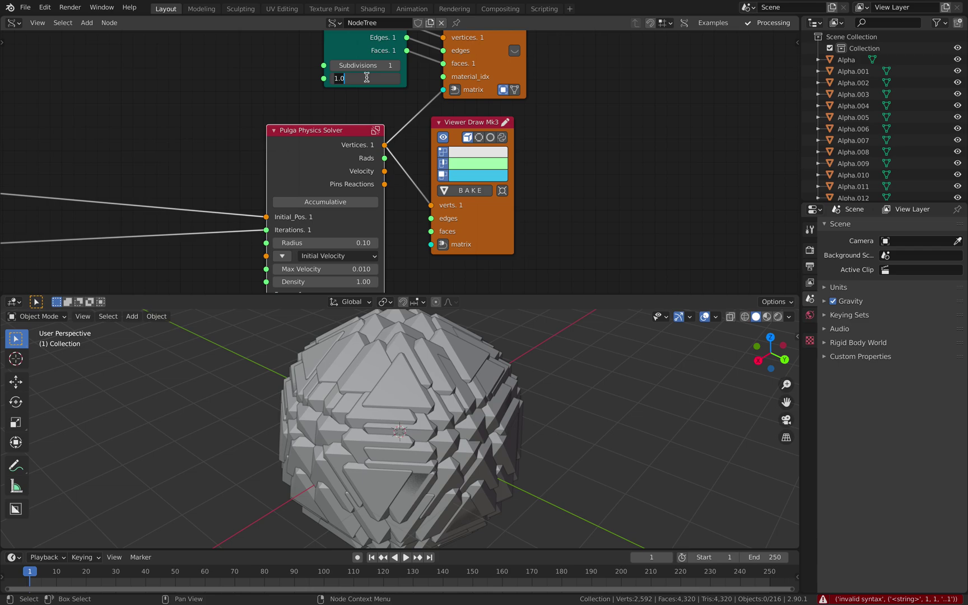
type(".1")
key("Return")
- Play the simulation briefly, examine the icospheres placed on the particles, and look through the list of generated Alpha objects
middle_click_drag(471, 468, 434, 426)
key("space")
key("space")
middle_click_drag(549, 190, 548, 258)
scroll(955, 87, "down", 5)
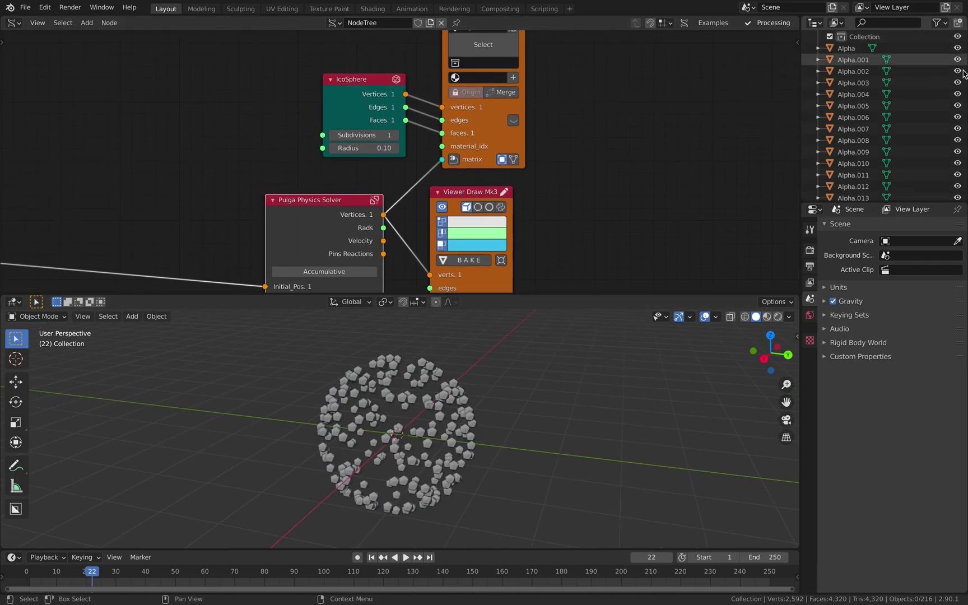
scroll(930, 89, "down", 17)
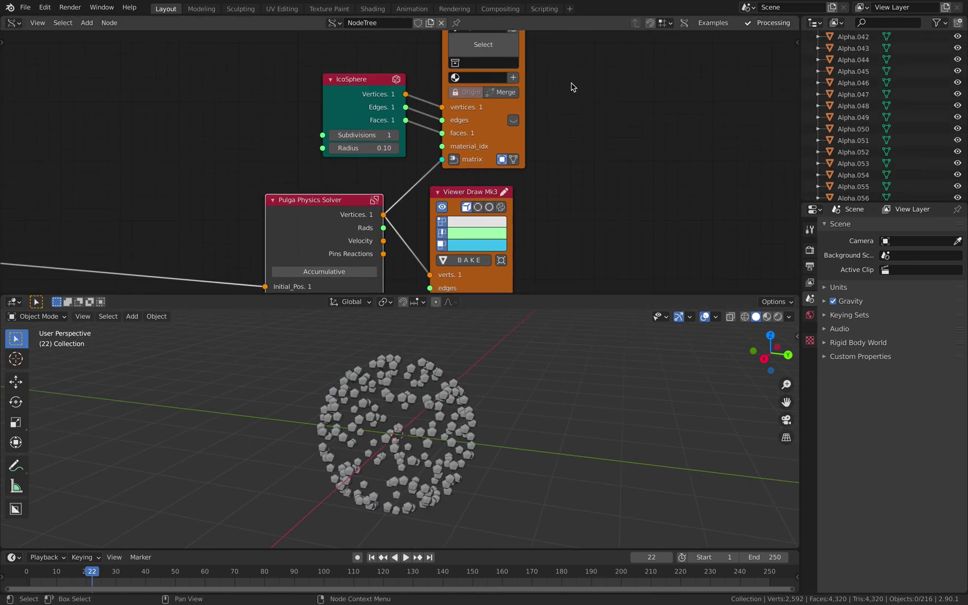
- Enable Merge on the Mesh viewer to combine all meshes into one object, and play the simulation to check it
middle_click_drag(568, 84, 587, 128)
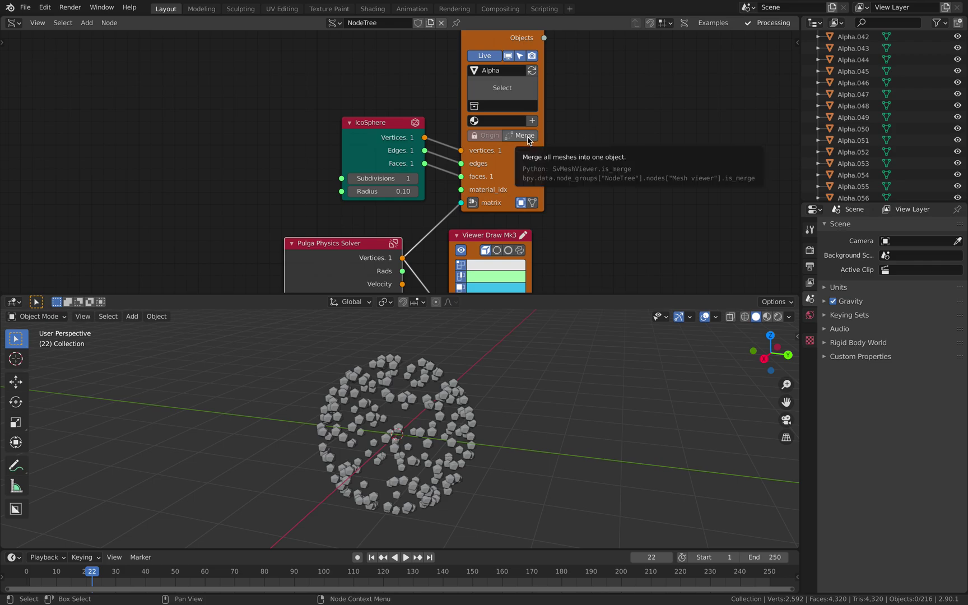
left_click(515, 143)
middle_click_drag(371, 108, 412, 85)
key("space")
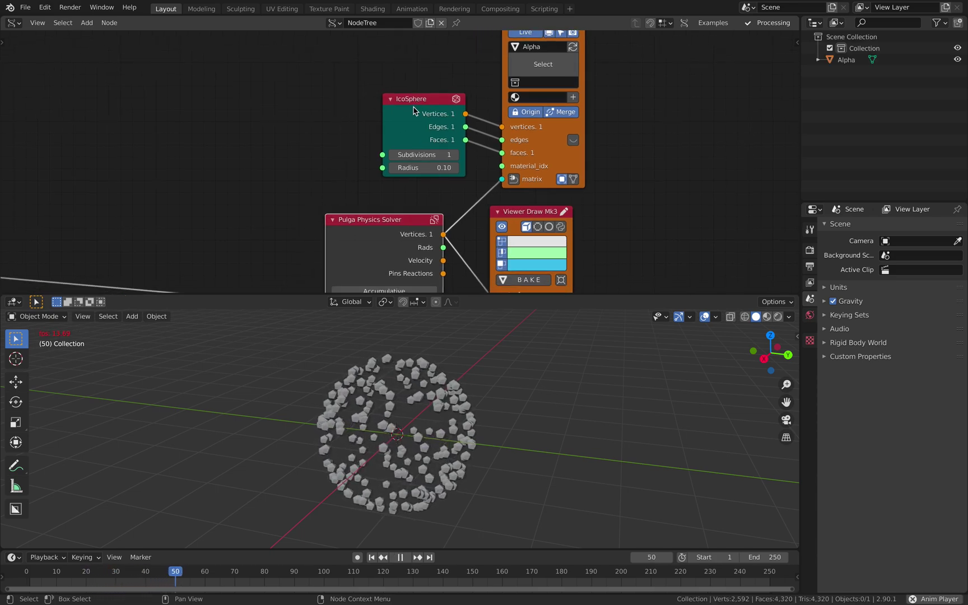
key("space")
- Shift the Viewer Draw node slightly away from the solver and add a Pulga Attractors Force node below the Drag Force
left_click_drag(512, 213, 532, 226)
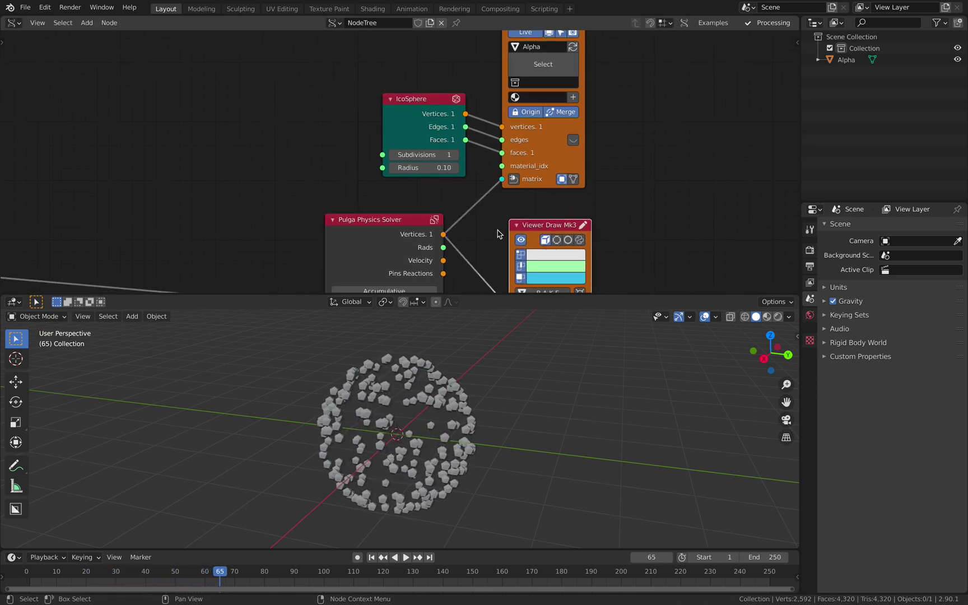
middle_click_drag(497, 234, 629, 136)
middle_click_drag(490, 227, 543, 147)
key("shift+a")
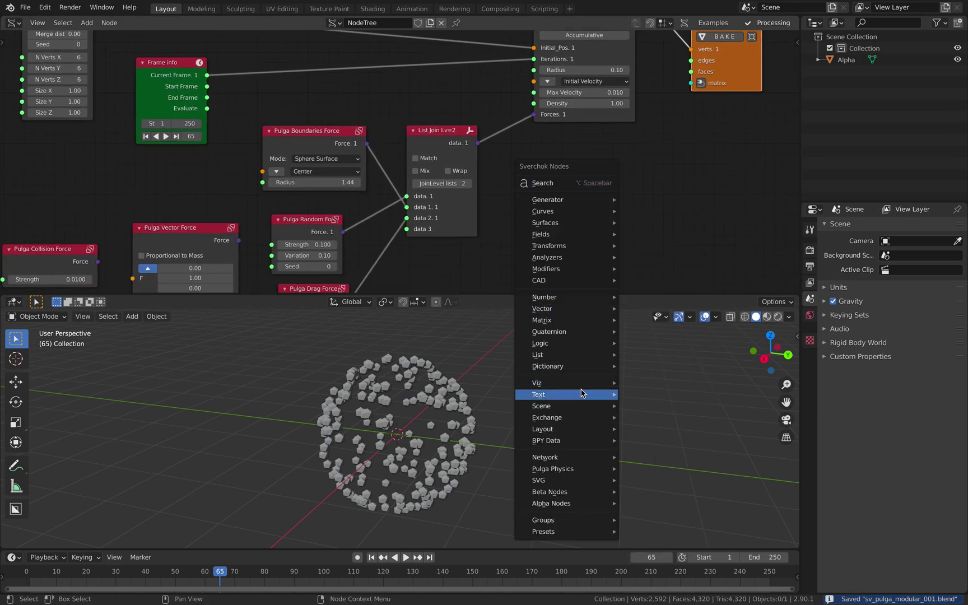
mouse_move(590, 443)
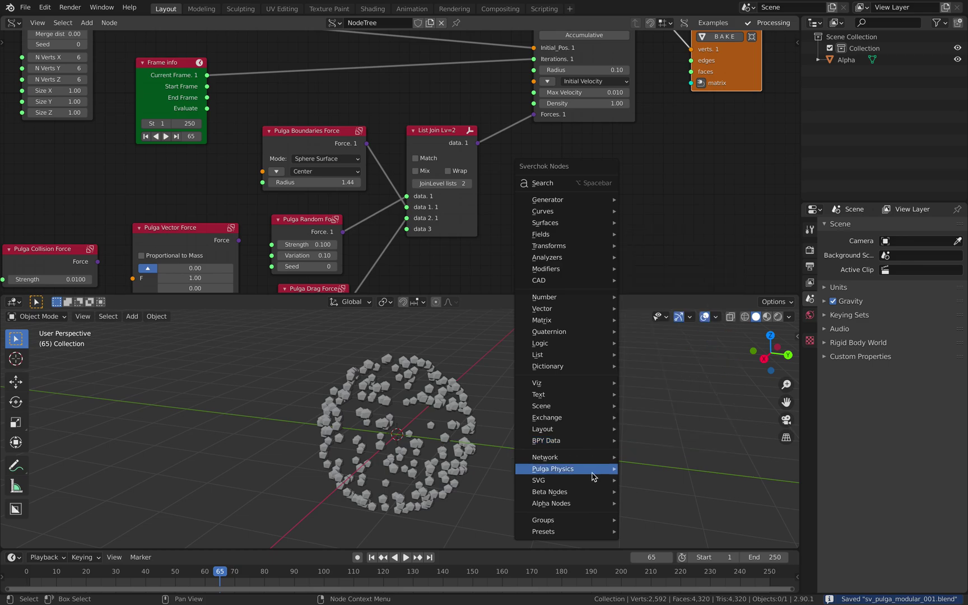
mouse_move(592, 471)
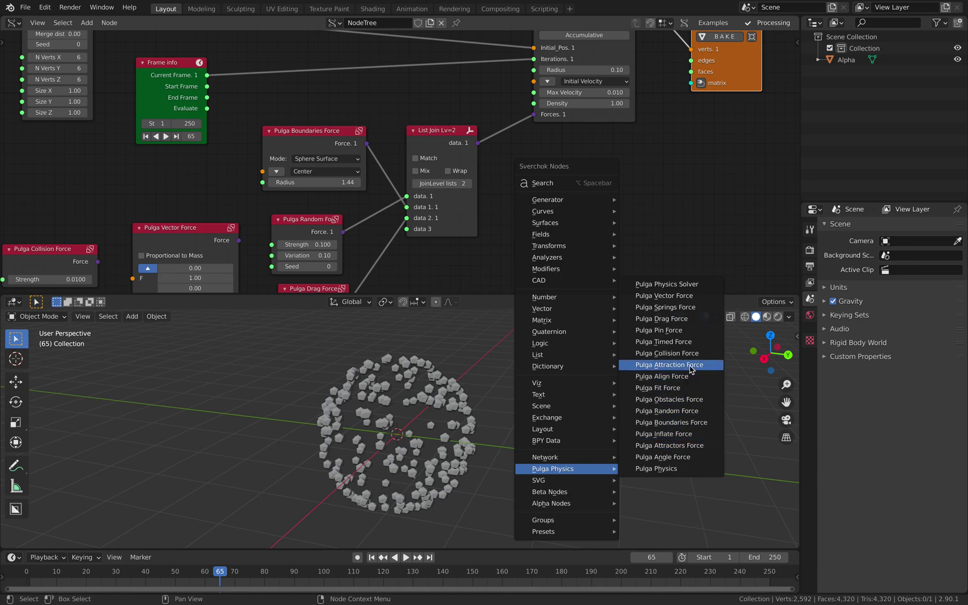
left_click(686, 445)
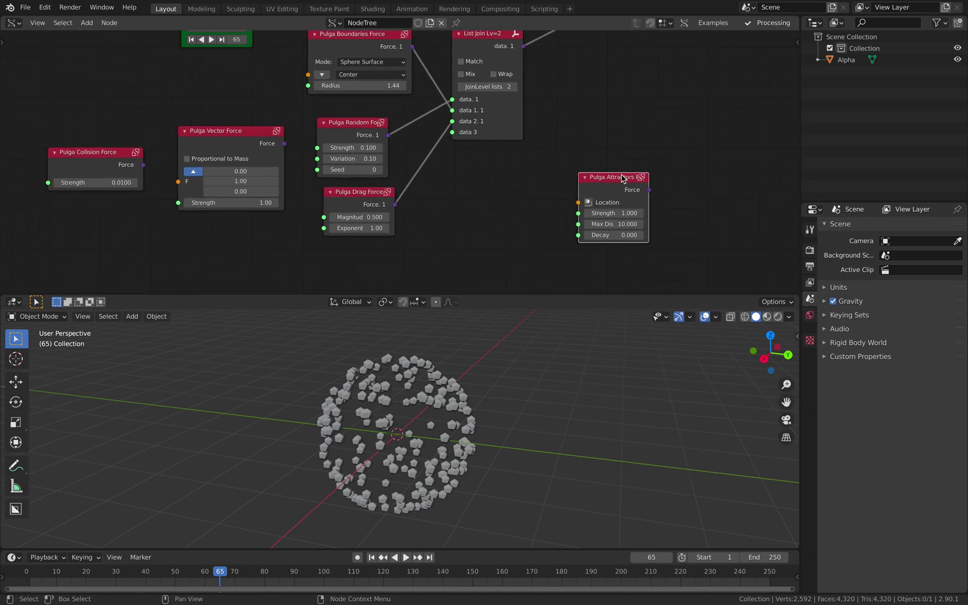
left_click(407, 263)
- Connect the Attractors Force to the List Join's fourth data input and feed its Location from a new Vector in node
left_click_drag(432, 193, 452, 133)
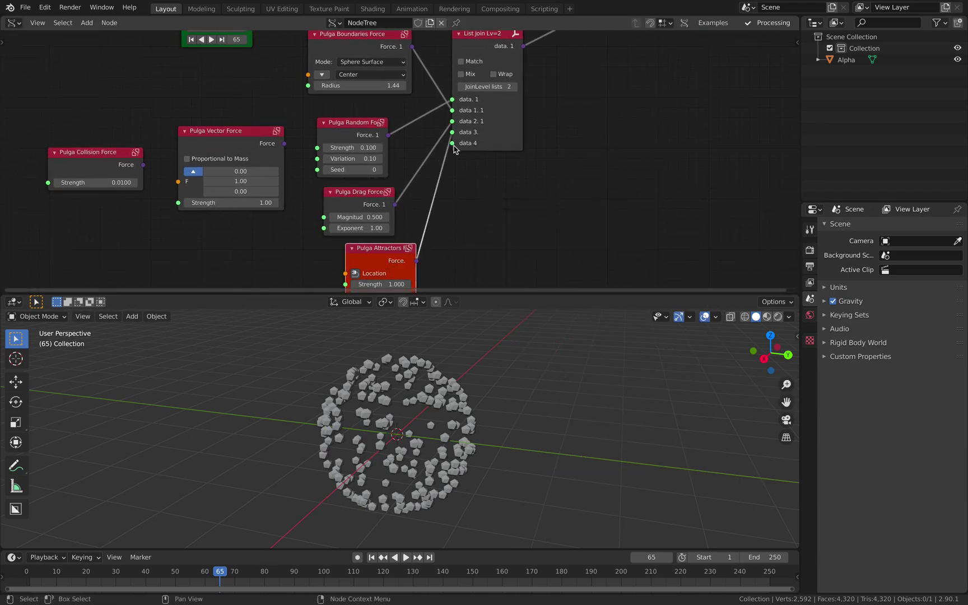
middle_click_drag(452, 132, 520, 76)
left_click(424, 219)
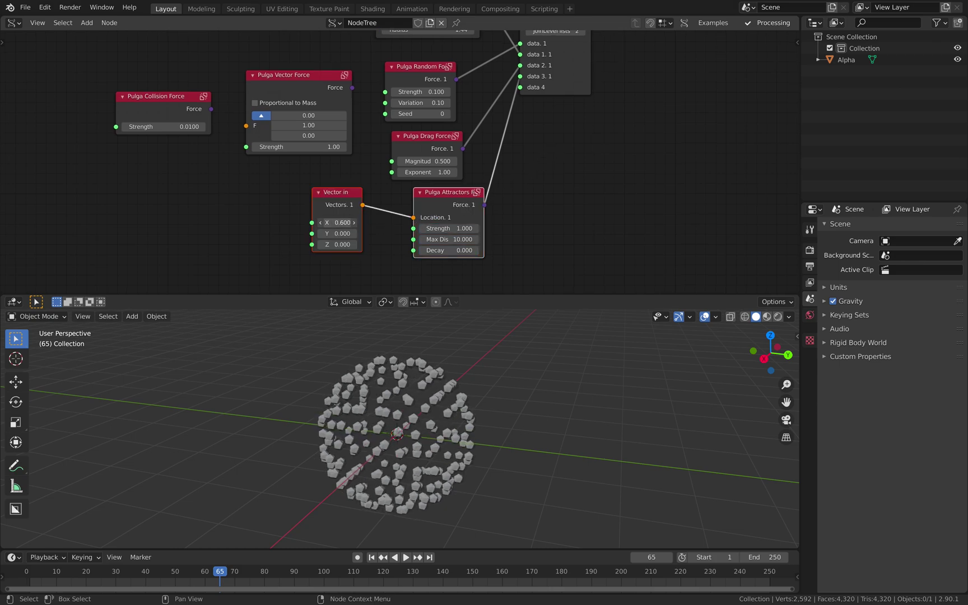
- Set the attractor's location vector to X -0.480 and Y 1.320, and play the simulation to examine its pull from another angle
left_click_drag(337, 222, 296, 222)
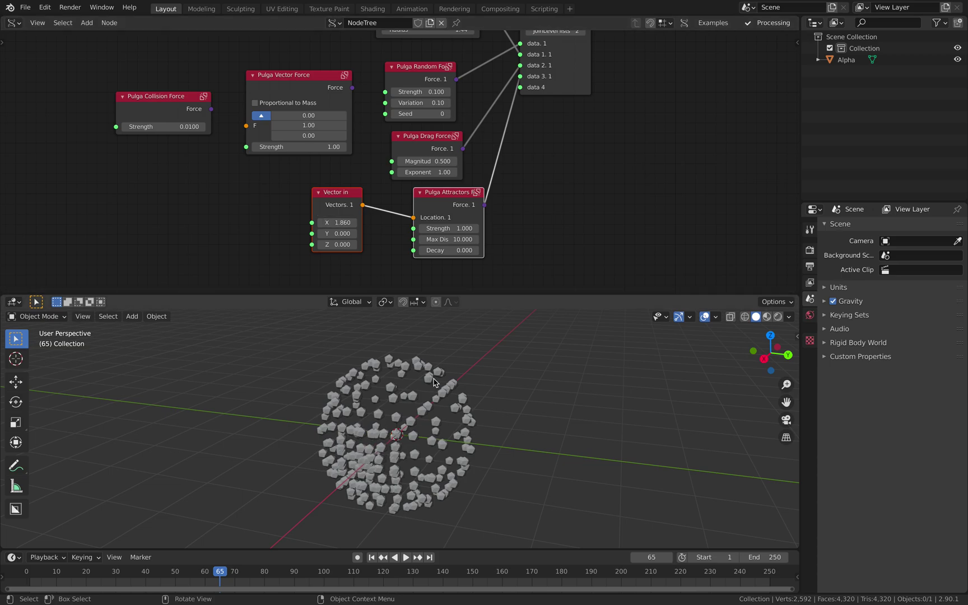
middle_click_drag(442, 385, 550, 395)
key("space")
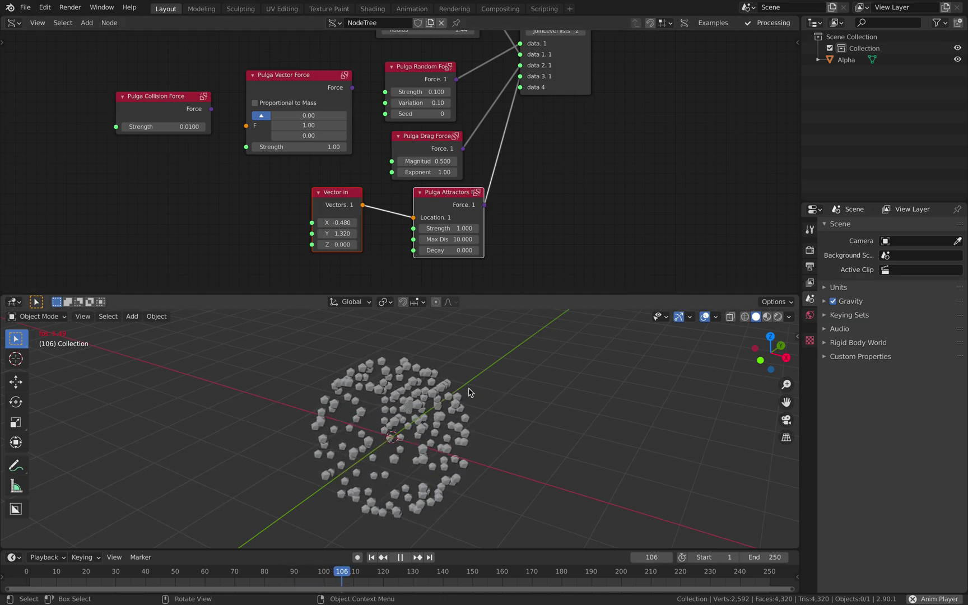
middle_click_drag(409, 387, 442, 383)
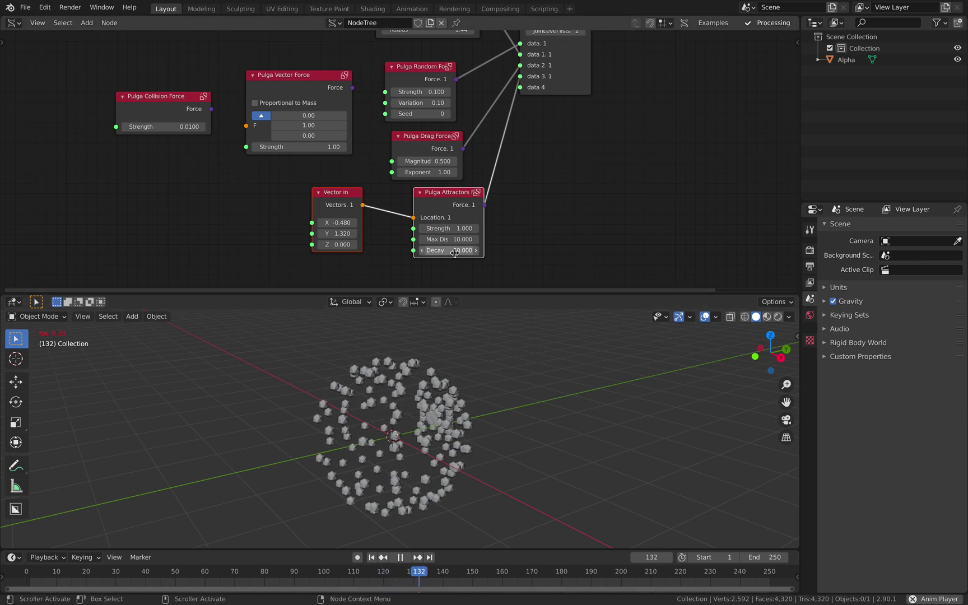
- Set the attractor's maximum distance to 2.000 and decay to 0.660, and replay the simulation from frame 1
key("BackSpace")
key("space")
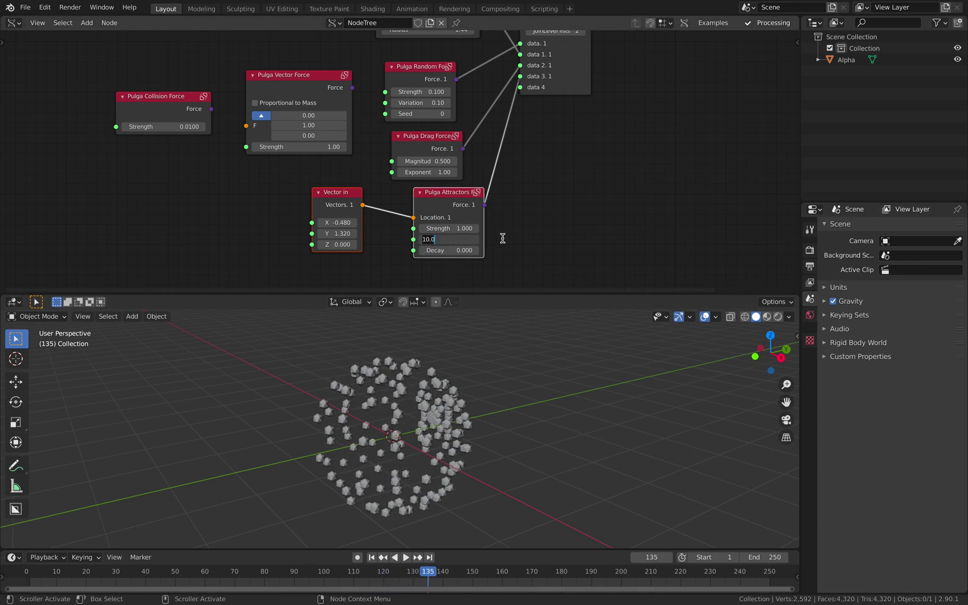
type("2")
key("Return")
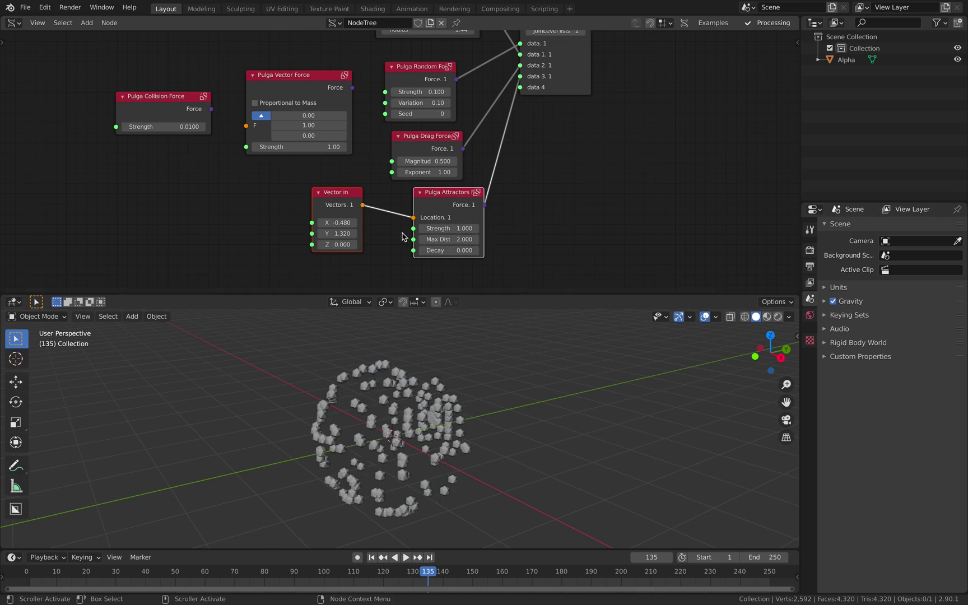
left_click_drag(448, 251, 451, 251)
left_click(372, 557)
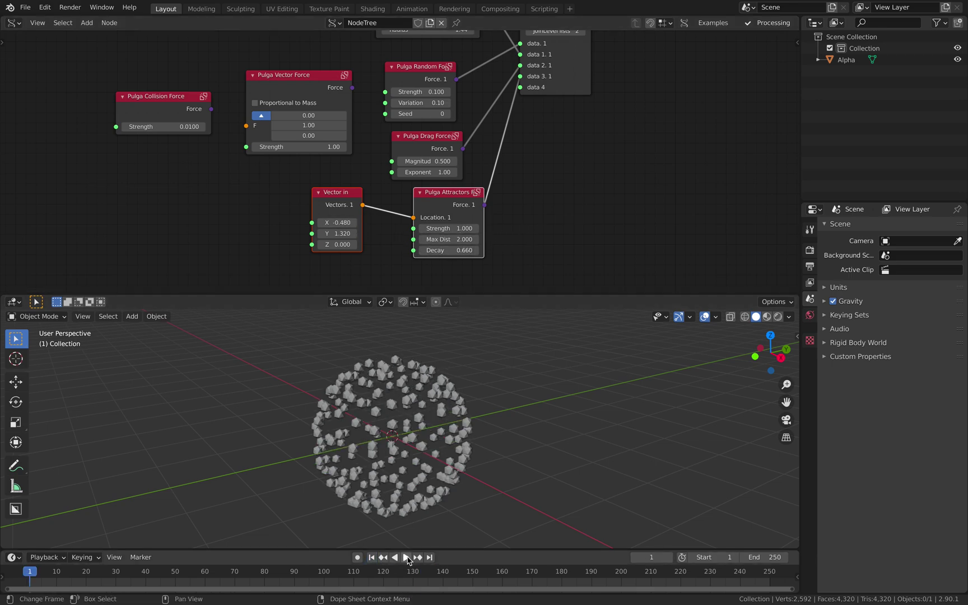
left_click(405, 557)
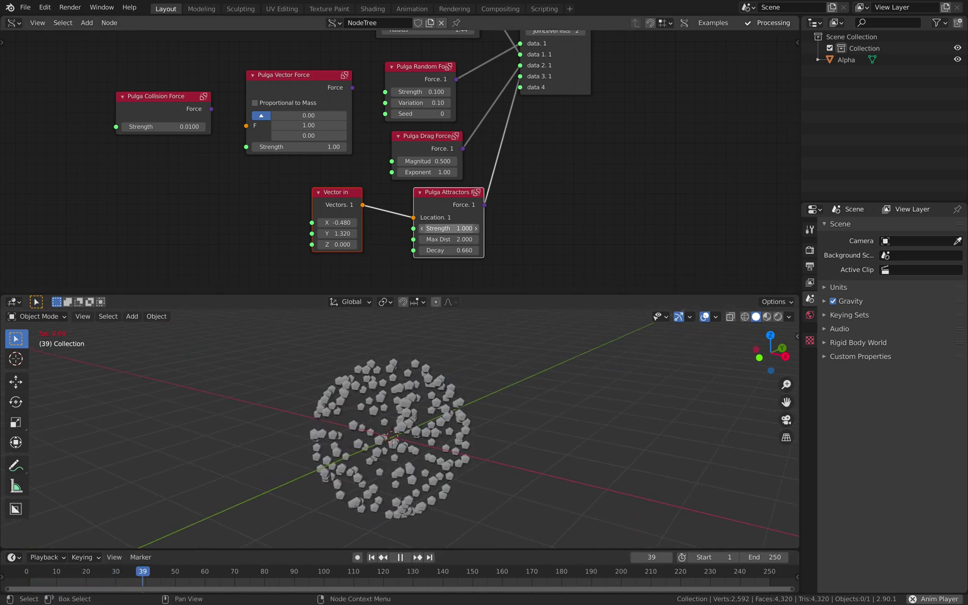
- Set the attractor's strength to 3.640, maximum distance to 3.260 and location X to -4.140 during playback, and stop the simulation
left_click_drag(448, 228, 517, 239)
middle_click_drag(487, 416, 410, 410)
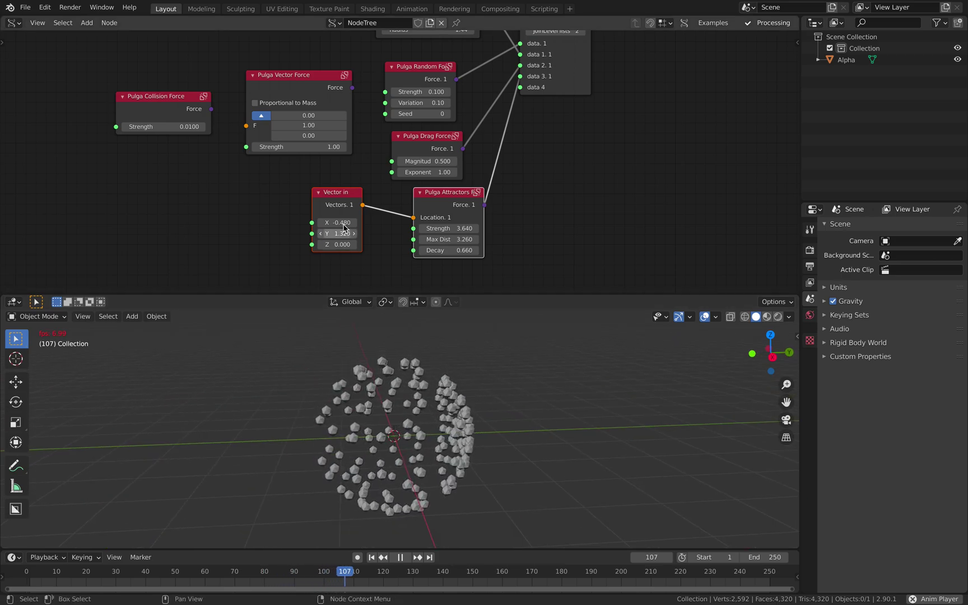
left_click_drag(339, 223, 286, 222)
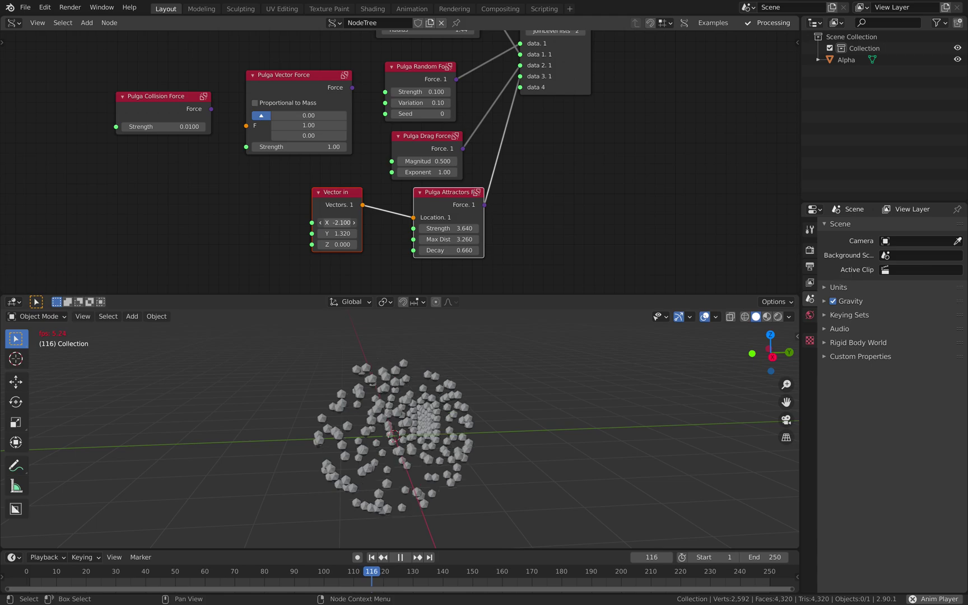
left_click_drag(339, 223, 280, 222)
key("space")
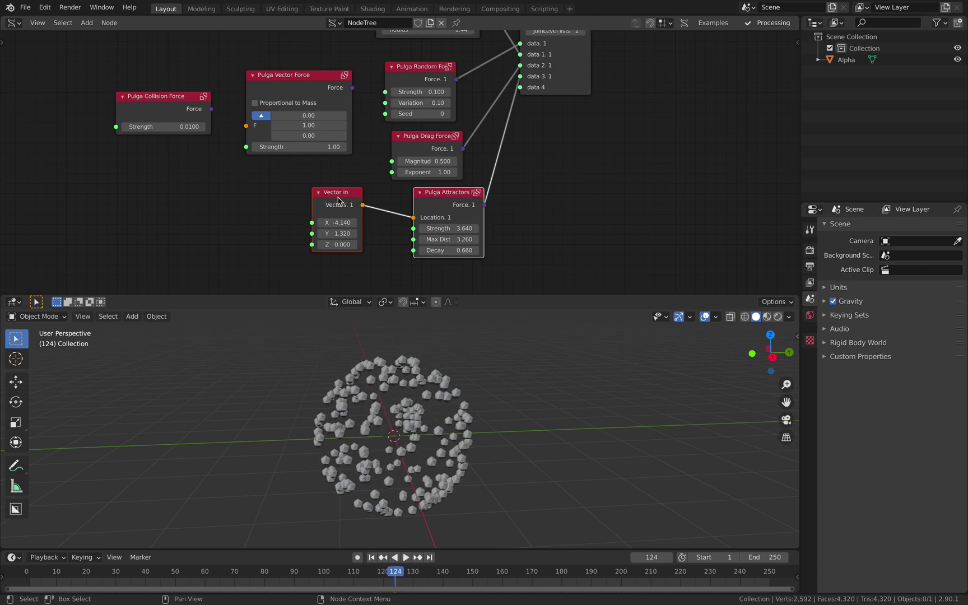
- Delete the Vector in and Pulga Attractors Force nodes
left_click_drag(337, 200, 364, 209)
left_click(408, 191)
left_click(360, 207)
key("x")
left_click(489, 198)
key("x")
middle_click_drag(574, 162, 534, 179)
key("shift+a")
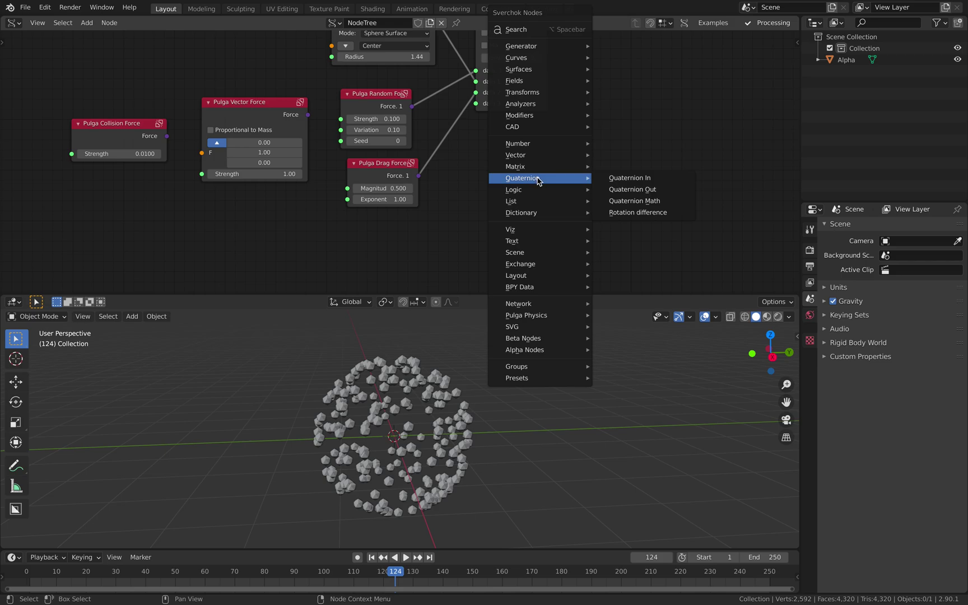
- Set the Pulga Boundaries Force mode to Mesh (Surface)
middle_click_drag(461, 152, 469, 211)
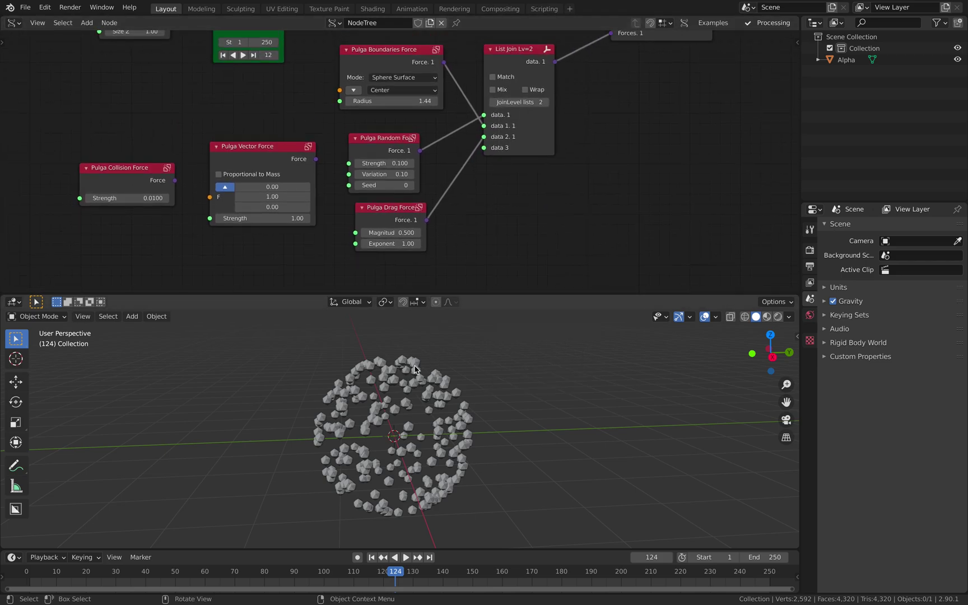
middle_click_drag(392, 77, 420, 161)
left_click(420, 161)
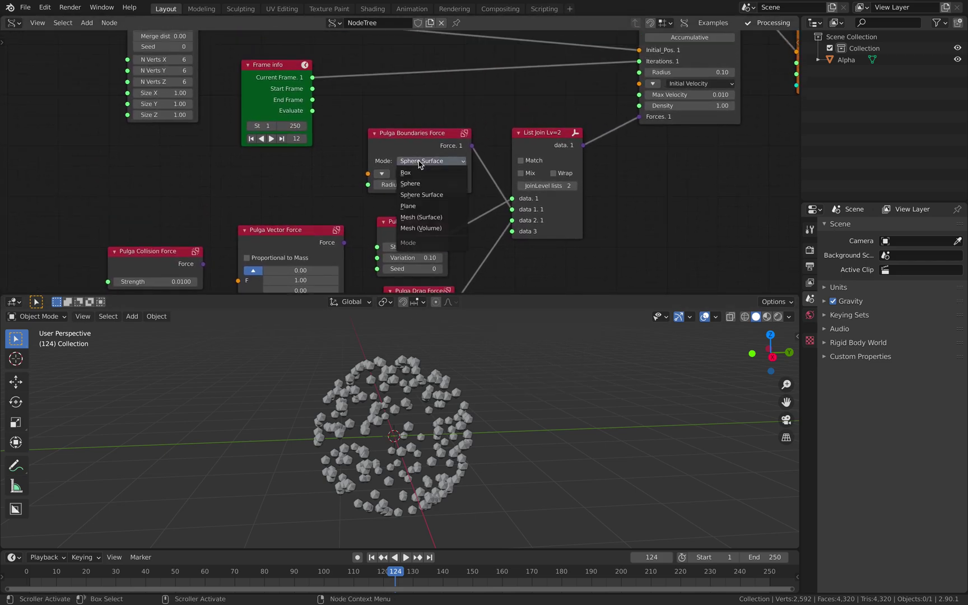
left_click(421, 217)
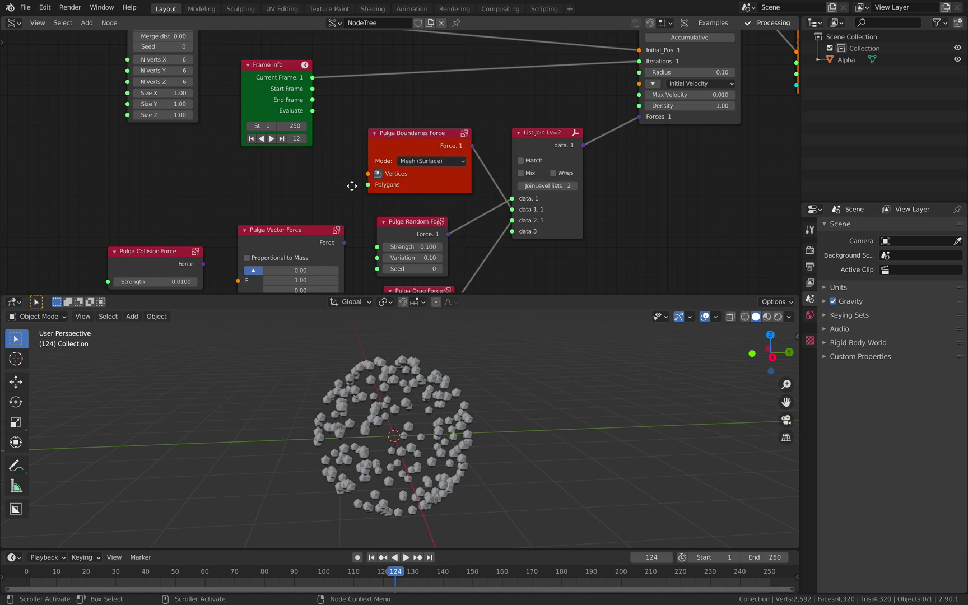
- Add a Torus node and connect its Vertices and Polygons to the matching inputs of the Boundaries Force
scroll(169, 152, "left", 2)
scroll(169, 152, "down", 2)
key("shift+a")
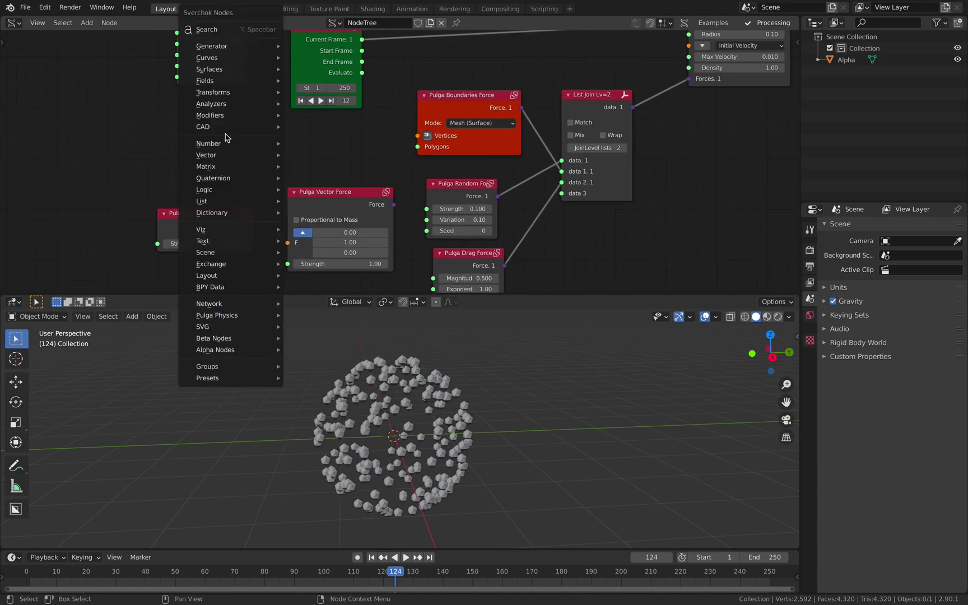
left_click(220, 32)
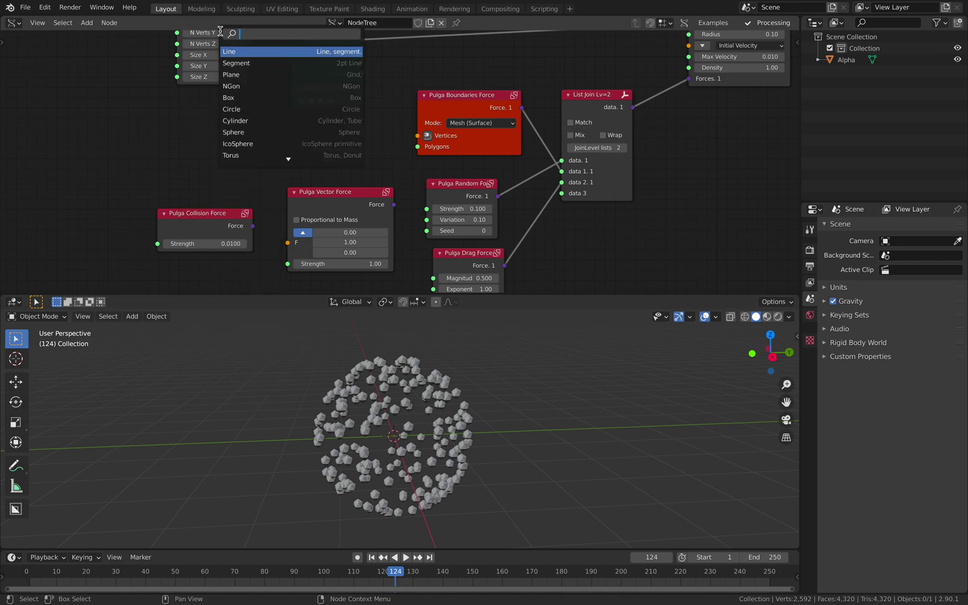
type("tor")
key("Return")
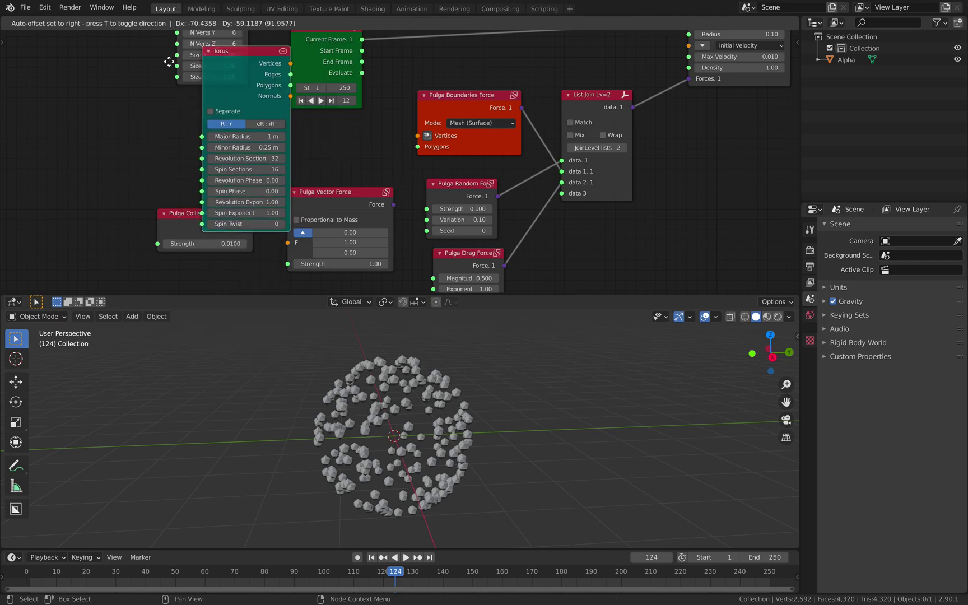
left_click(9, 111)
left_click(474, 102, "shift")
key("f")
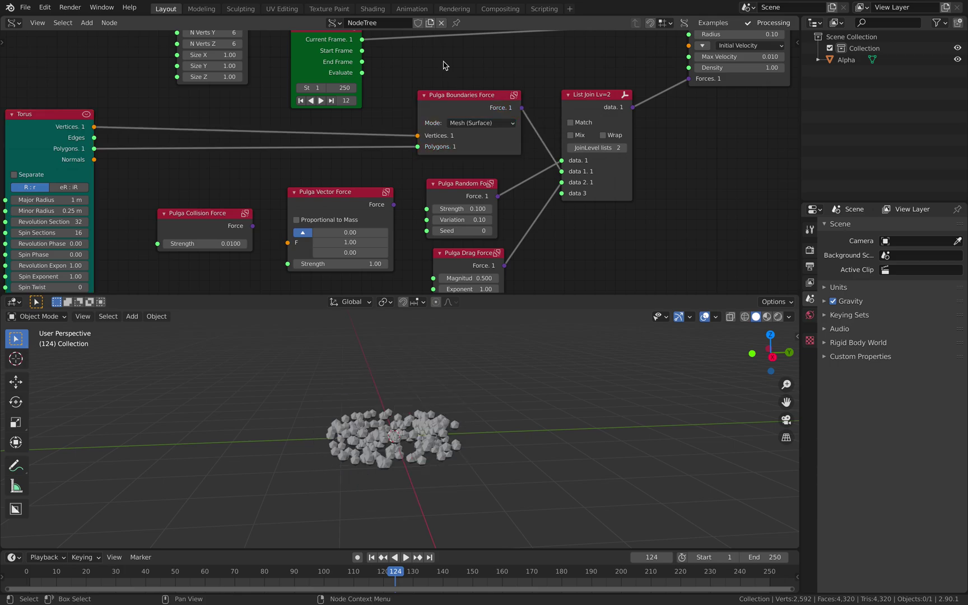
- Play the simulation and examine how the particles spread over the torus surface from a higher angle
middle_click_drag(467, 337, 496, 405)
key("space")
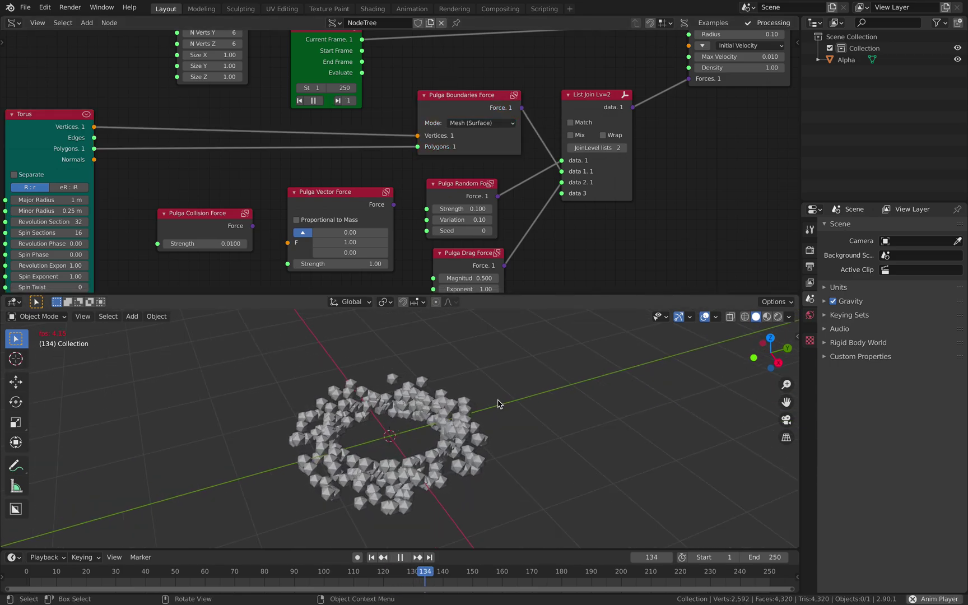
mouse_move(480, 430)
middle_mouse_down()
mouse_move(465, 431)
mouse_move(475, 433)
middle_mouse_up()
key("space")
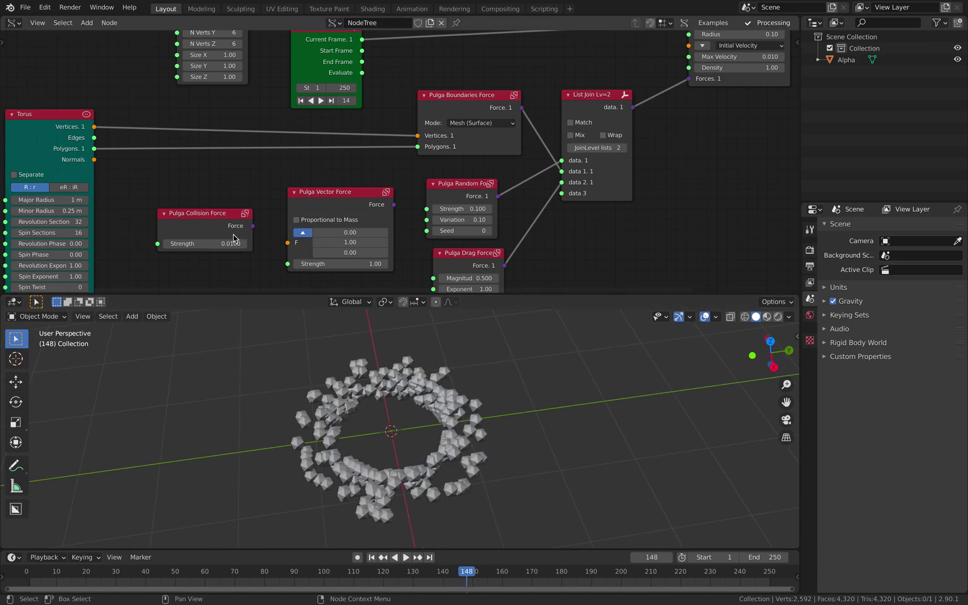
- Set the torus boundary's major radius to 1.4 m and minor radius to 0.35 m, and inspect the particles
middle_click_drag(242, 228, 315, 192)
left_click_drag(121, 163, 149, 163)
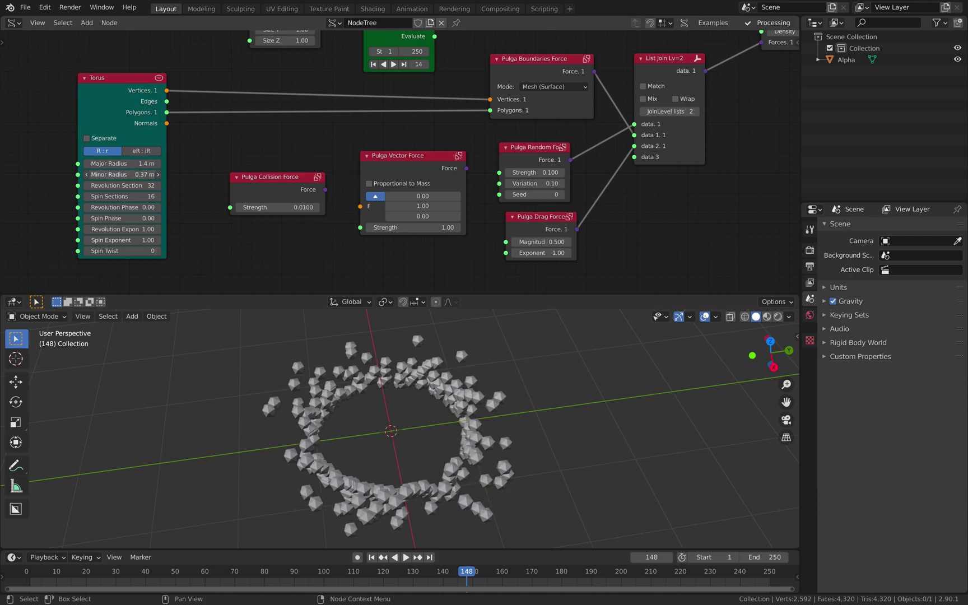
left_click_drag(126, 174, 121, 174)
mouse_move(468, 428)
middle_mouse_down()
mouse_move(456, 370)
mouse_move(392, 401)
mouse_move(408, 392)
mouse_move(470, 442)
middle_mouse_up()
- Switch the Boundaries Force mode to Mesh (Volume) and play the simulation to check the particles from above
middle_click_drag(439, 154, 396, 169)
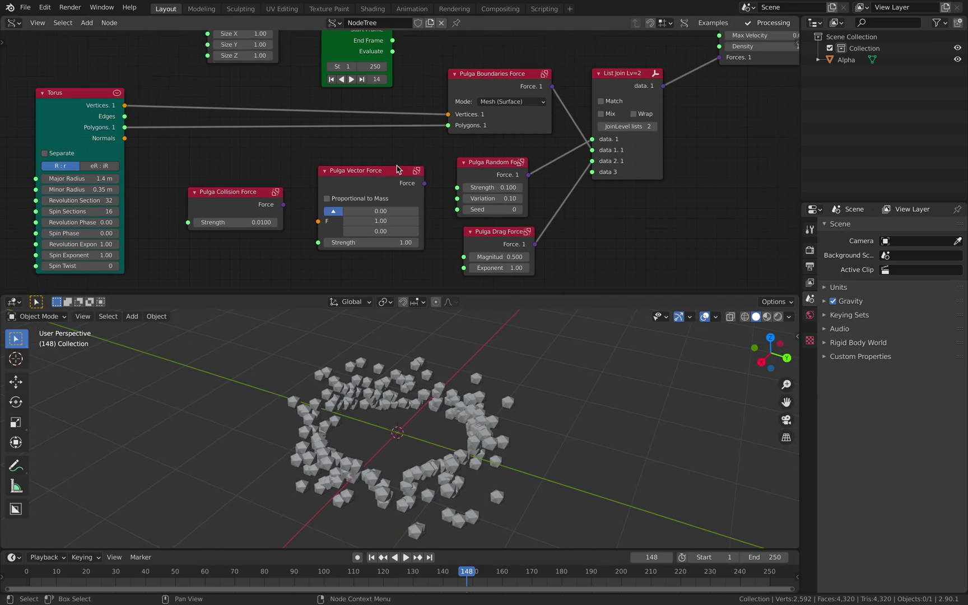
left_click(504, 103)
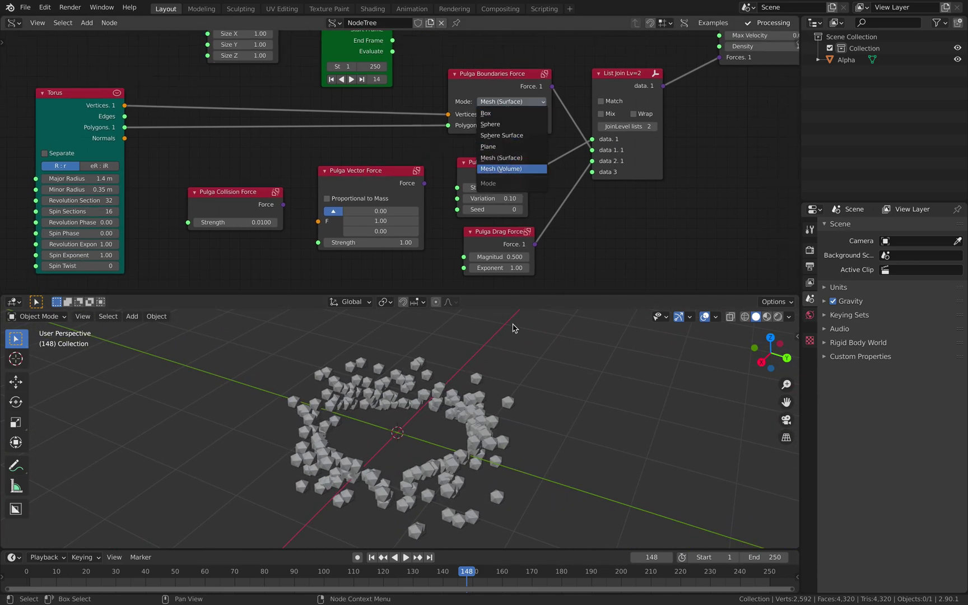
key("Return")
key("space")
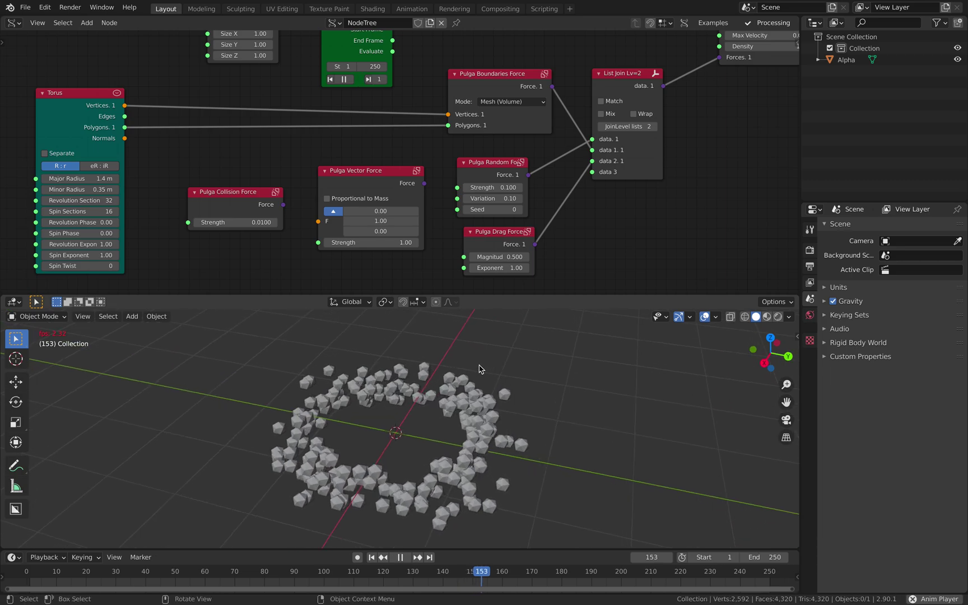
middle_click_drag(479, 370, 511, 393)
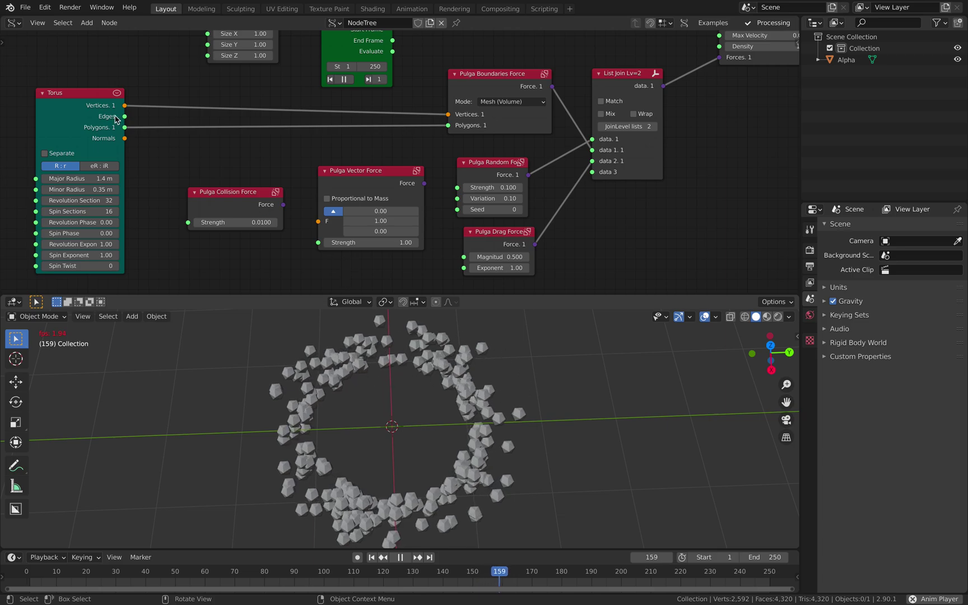
key("space")
- Delete the Torus node and set the Boundaries Force mode to Box
left_click_drag(88, 95, 109, 98)
key("x")
left_click(454, 109)
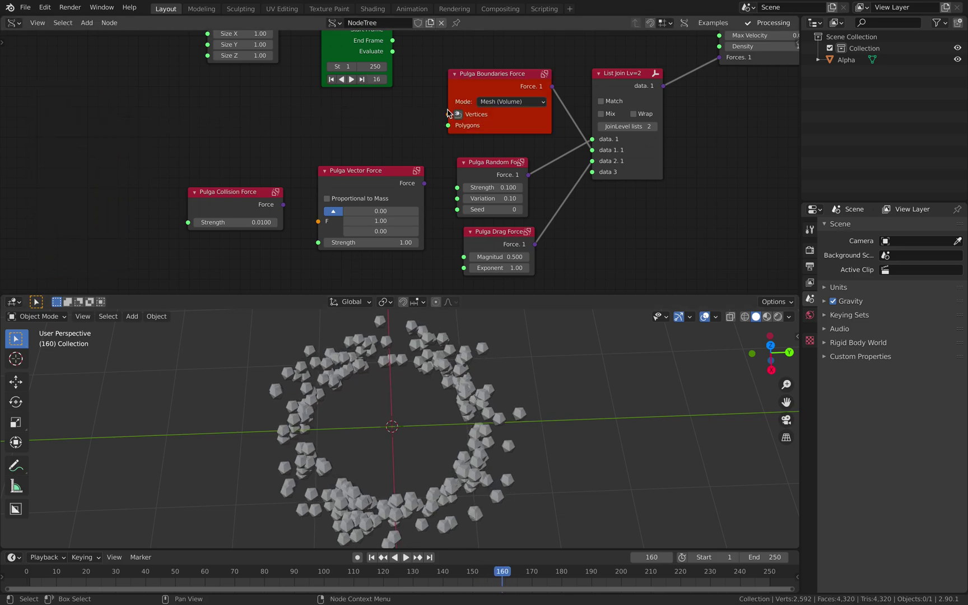
left_click(507, 101)
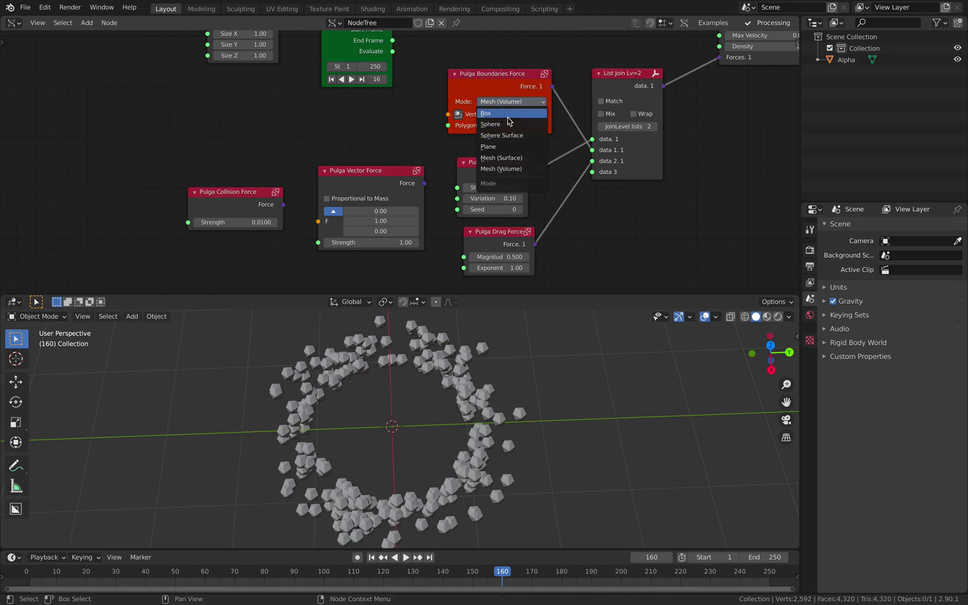
left_click(508, 119)
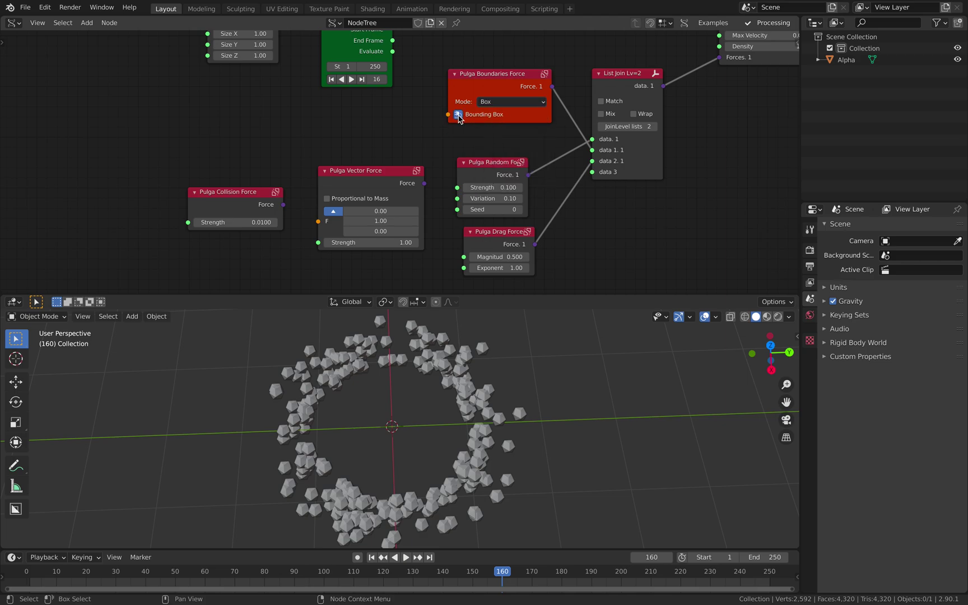
- Try feeding the Bounding Box input from a new Vector in node set to 0.720, 0.360, 0.600, and delete that node
left_click(459, 115)
left_click_drag(362, 79, 242, 94)
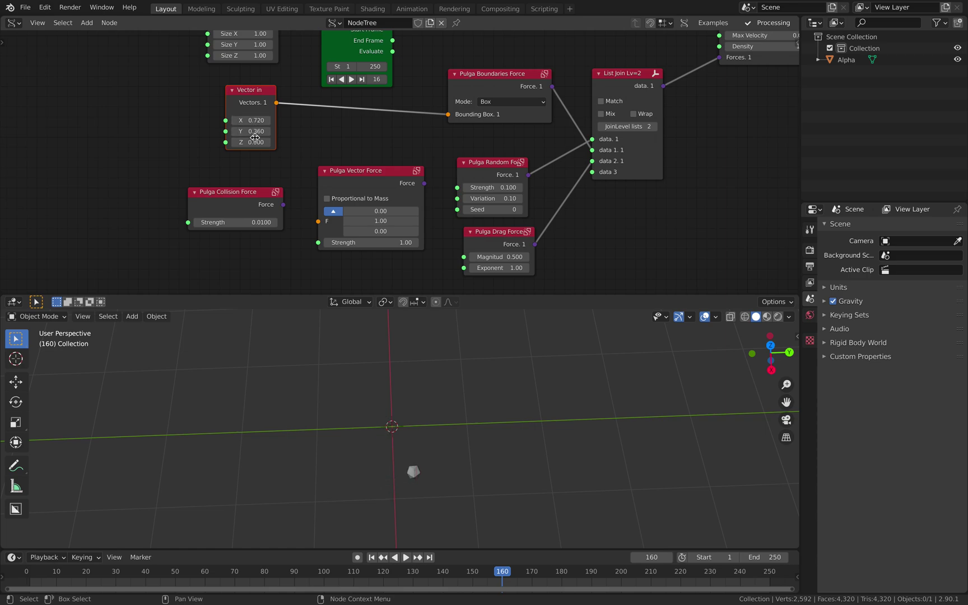
left_click_drag(251, 143, 277, 142)
left_click_drag(248, 93, 271, 106)
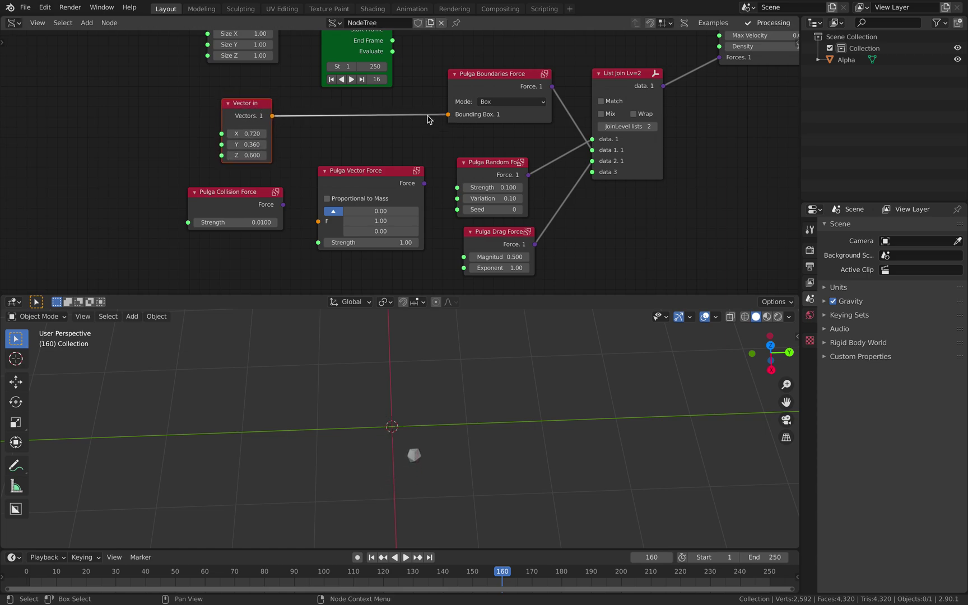
key("x")
- Add a Bounding box node well ahead of the Boundaries Force node
key("shift+a")
type("box")
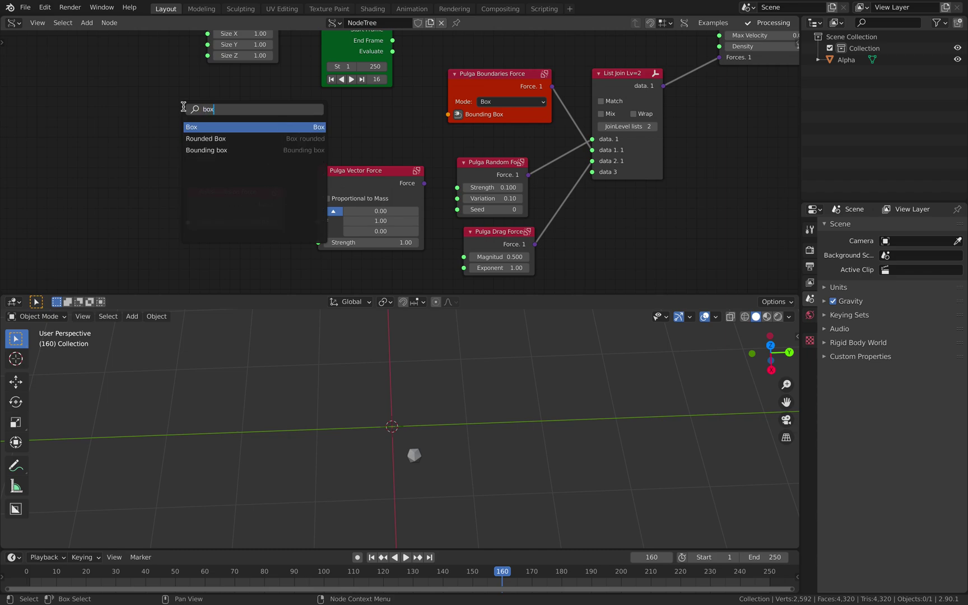
key("Down")
key("Down")
key("Return")
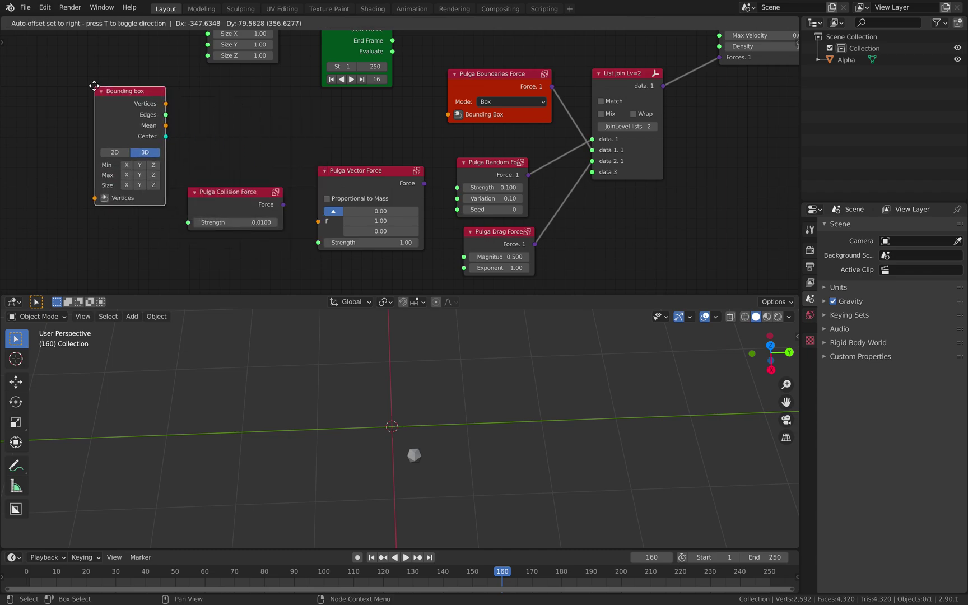
left_click(147, 107)
- Add a Random Vector node with Count 43, feed it into the Bounding box, and connect the box's Vertices to the Boundaries Force
middle_click_drag(127, 118, 237, 119)
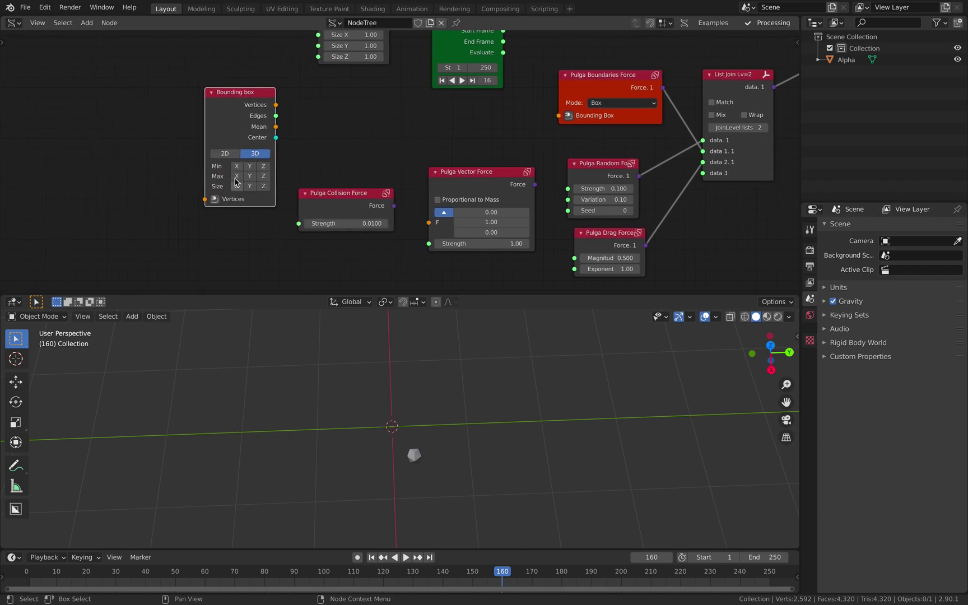
key("shift+a")
type("random vec")
key("Return")
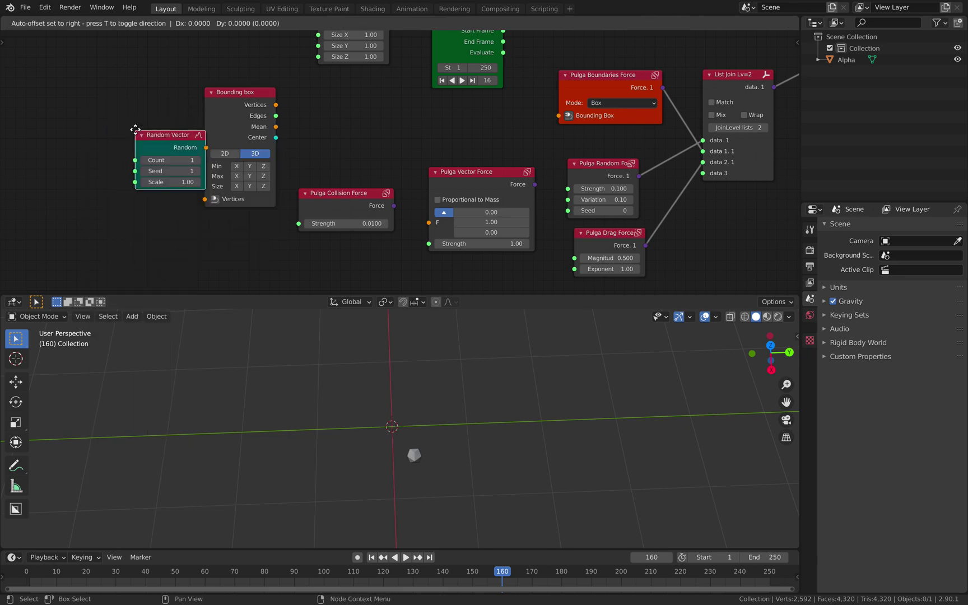
left_click(97, 143)
left_click_drag(123, 173, 206, 199)
left_click_drag(275, 105, 559, 116)
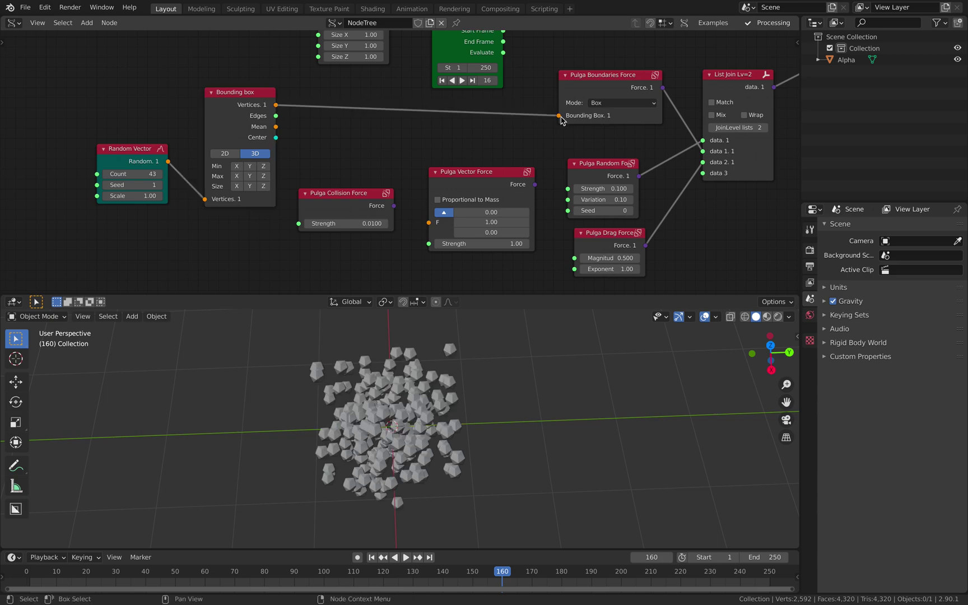
- Play the simulation within the box boundary from another angle, and set the Random Vector's scale to 9.70
key("space")
middle_click_drag(461, 404, 444, 362)
key("space")
left_click_drag(132, 195, 147, 196)
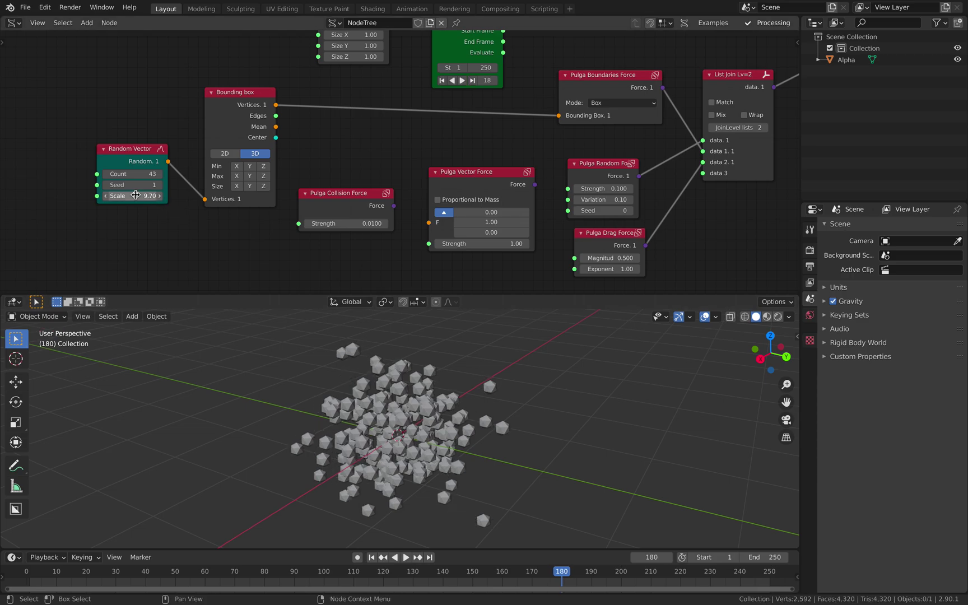
- Delete the Random Vector node and the Bounding box node feeding the Boundaries Force
key("x")
left_click(220, 112)
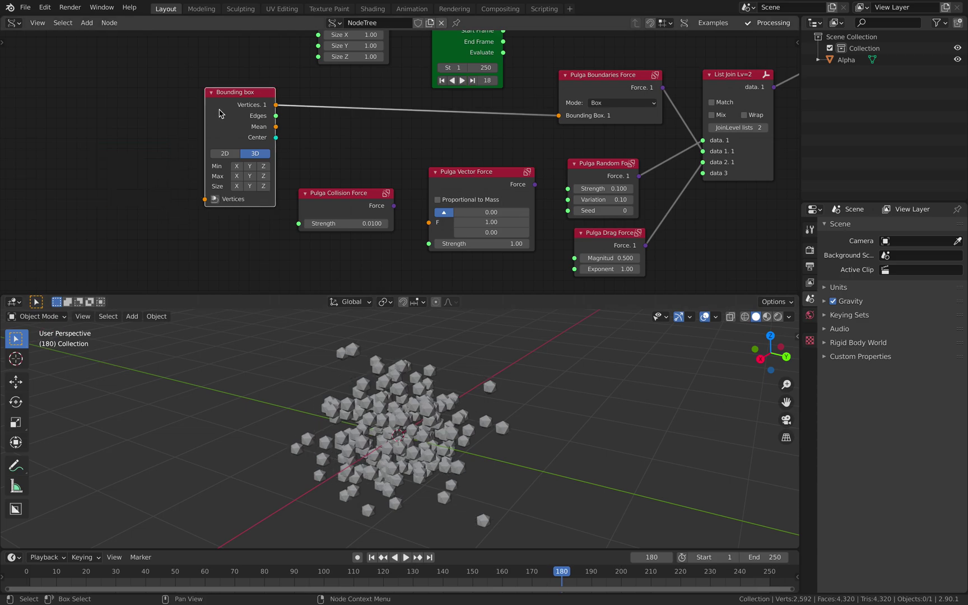
key("x")
- Switch the Pulga Boundaries Force mode to Sphere and play the simulation
middle_click_drag(423, 105, 302, 132)
left_click(485, 131)
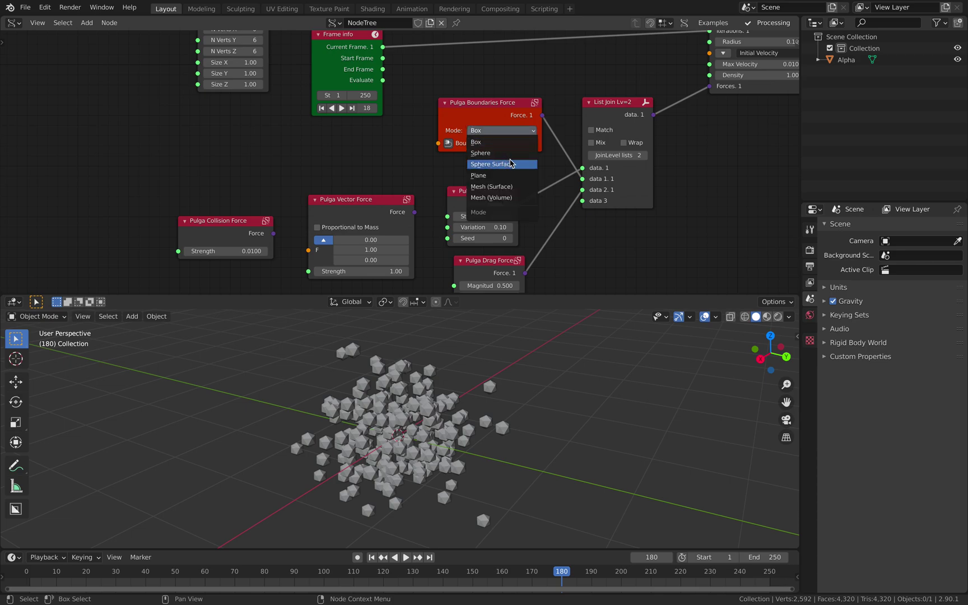
left_click(513, 155)
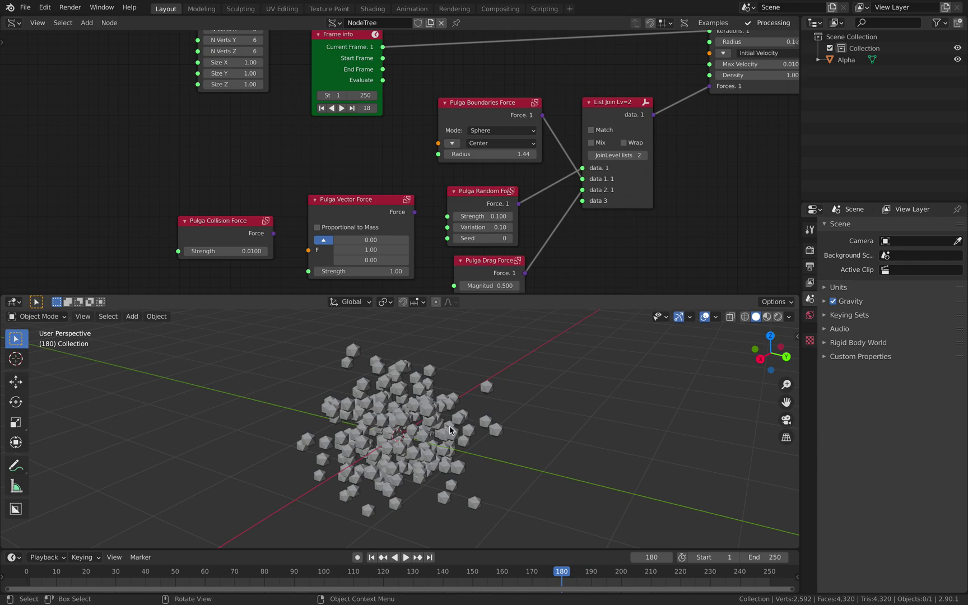
key("space")
middle_click_drag(481, 209, 413, 216)
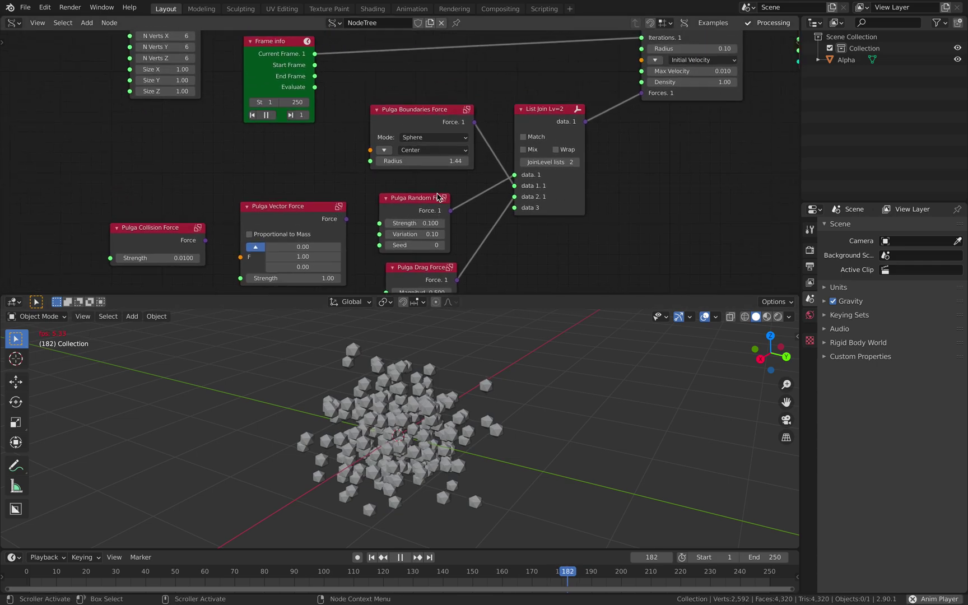
- Raise the Pulga Random Force's Strength to 0.160 and play the simulation briefly
key("space")
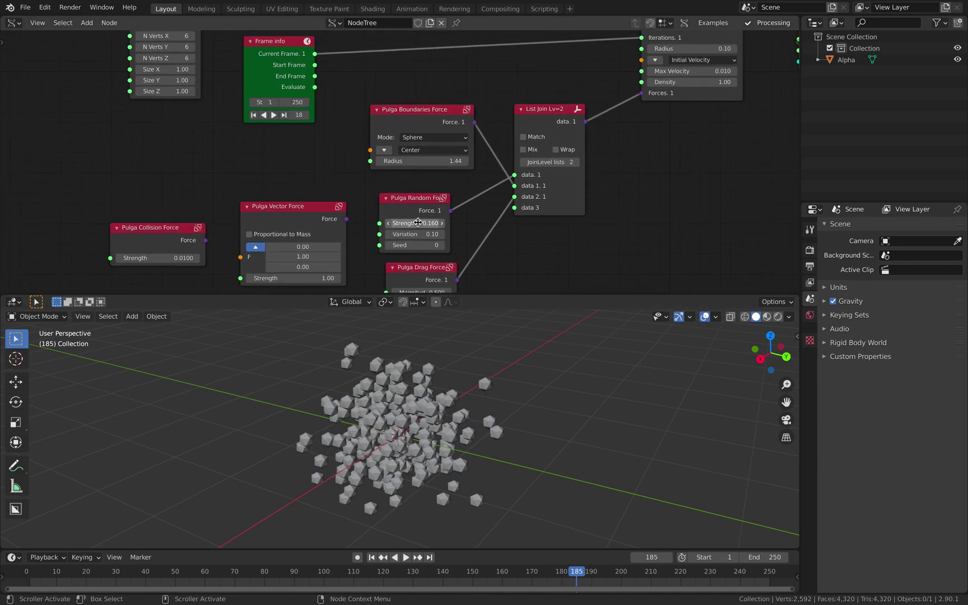
key("space")
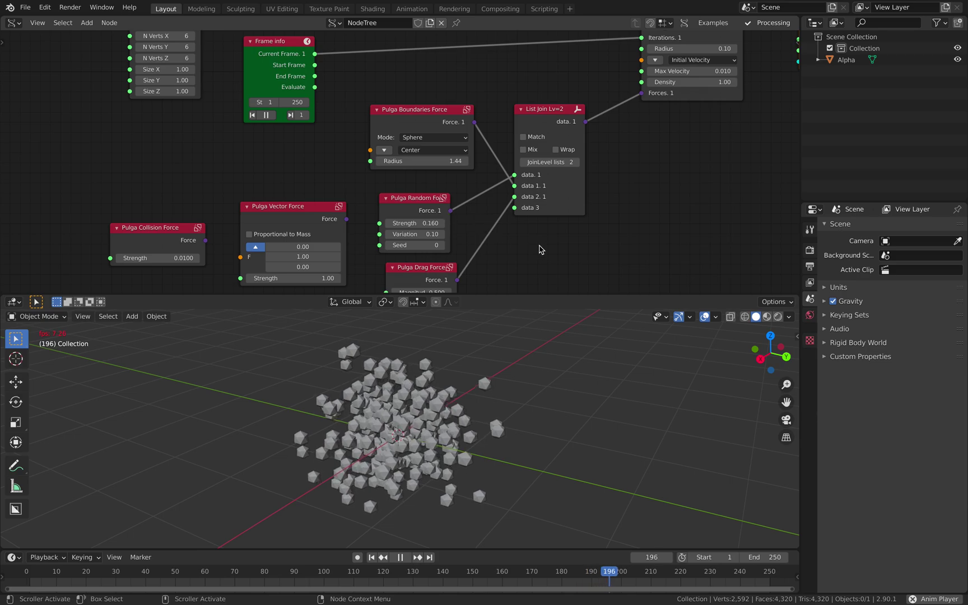
key("space")
- Add a Pulga Springs Force node beneath the Drag Force and connect its Force output to the free List Join input
middle_click_drag(540, 250, 521, 210)
key("shift+a")
mouse_move(548, 348)
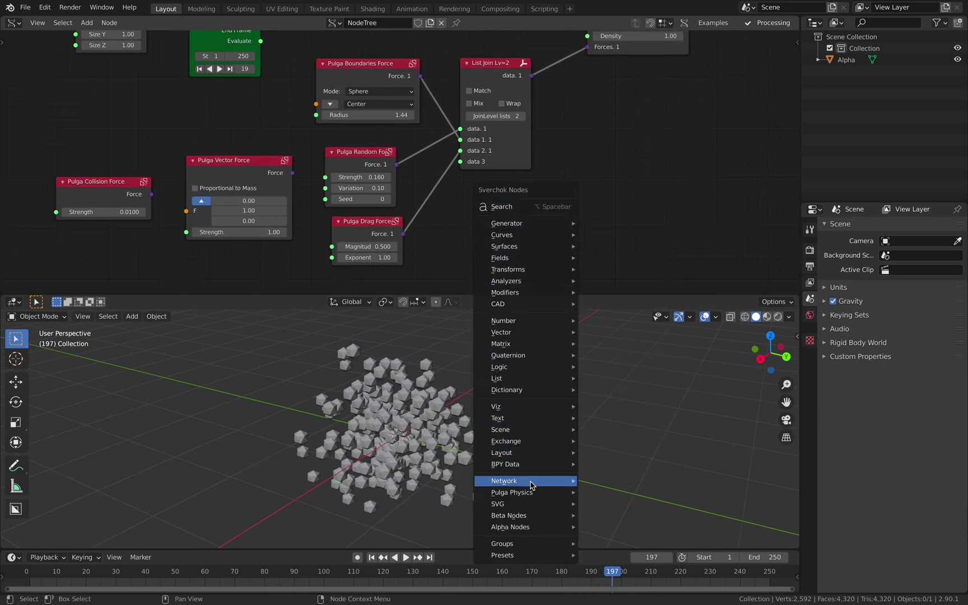
mouse_move(531, 496)
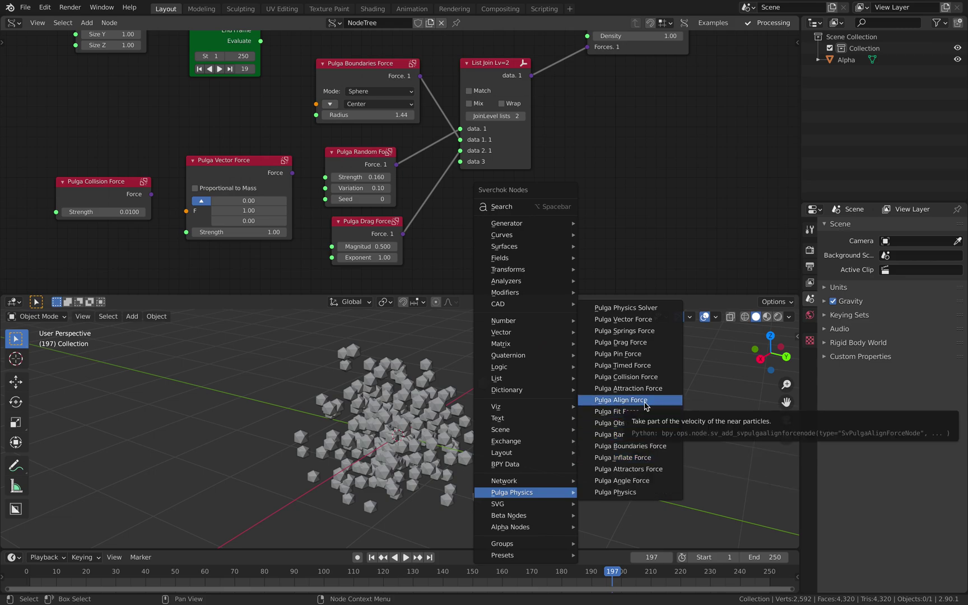
left_click(645, 331)
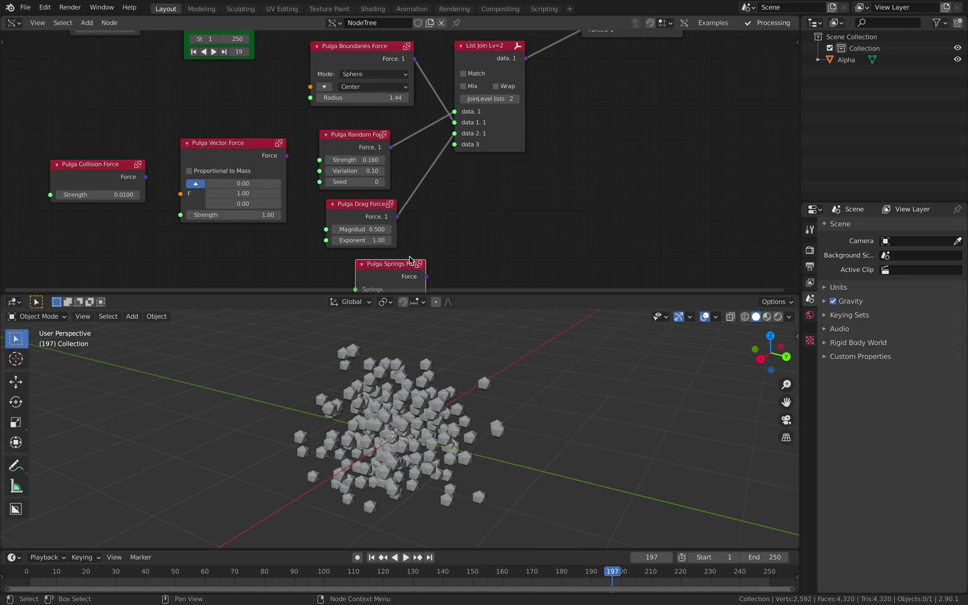
left_click(341, 263)
left_click_drag(410, 276, 462, 145)
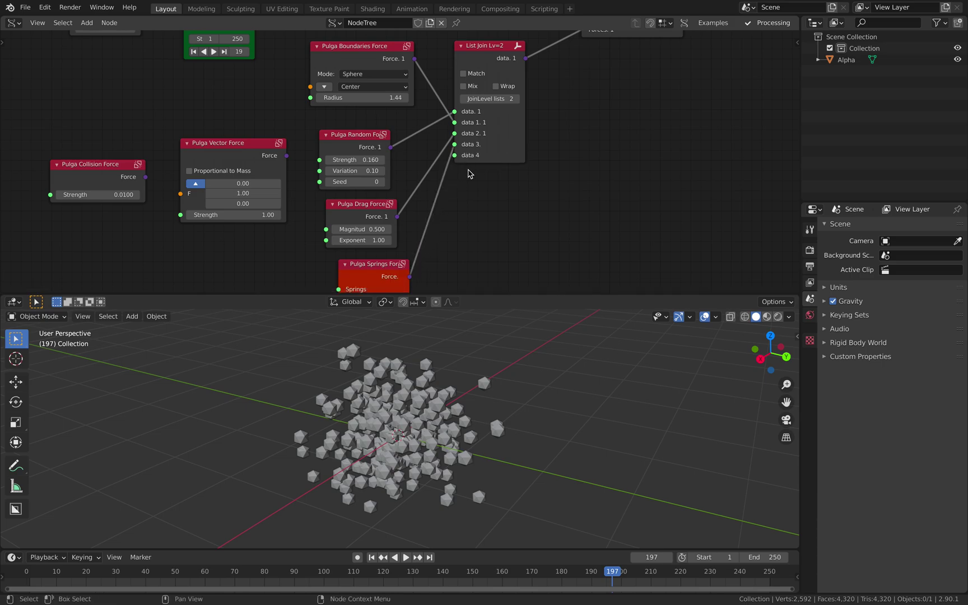
middle_click_drag(469, 187, 476, 138)
left_click_drag(385, 218, 357, 219)
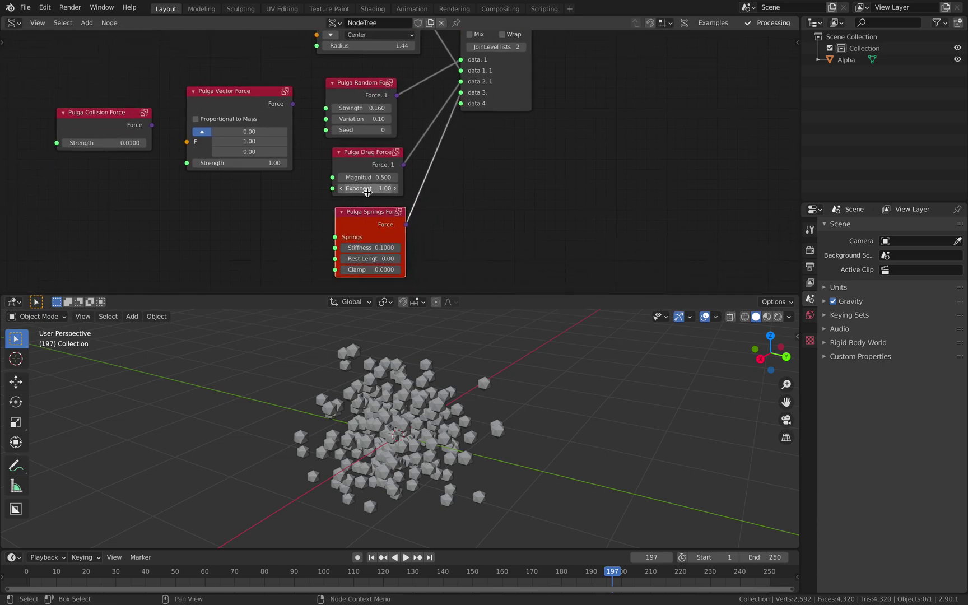
left_click_drag(340, 230, 332, 231)
middle_click_drag(331, 231, 351, 232)
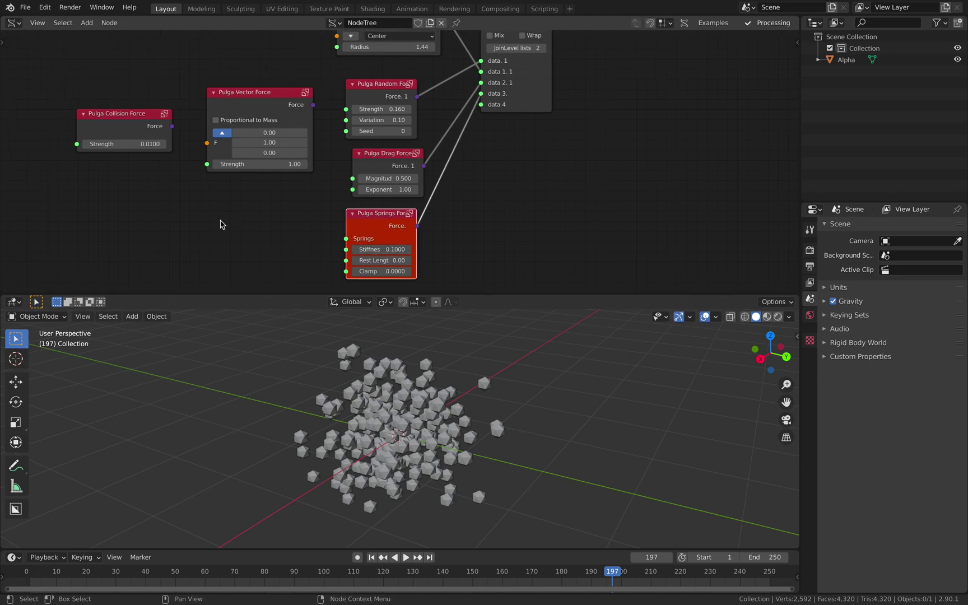
- Add a Random Num Gen node and connect its Value output to the Springs input of the Springs Force
key("shift+a")
left_click(224, 34)
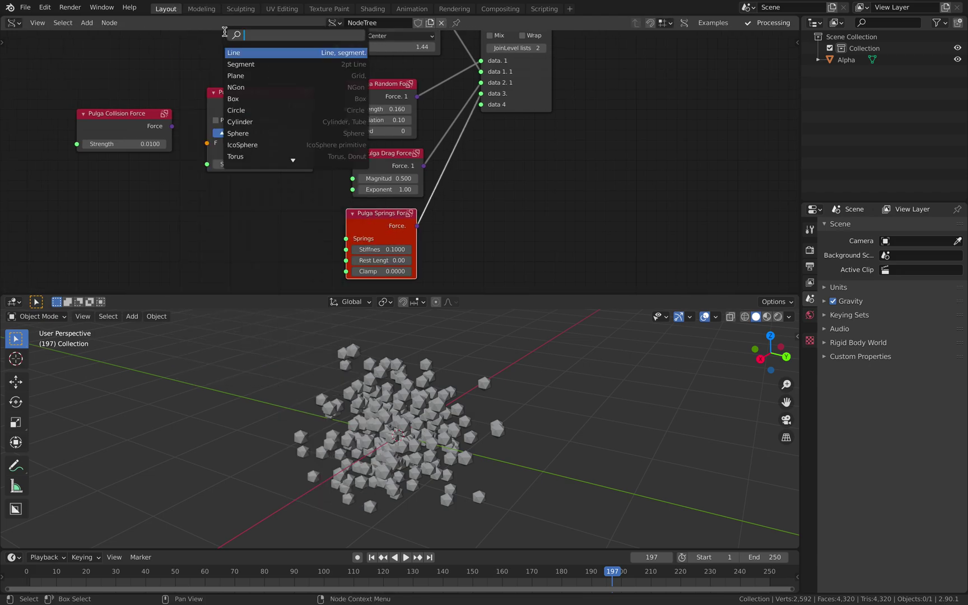
type("random n")
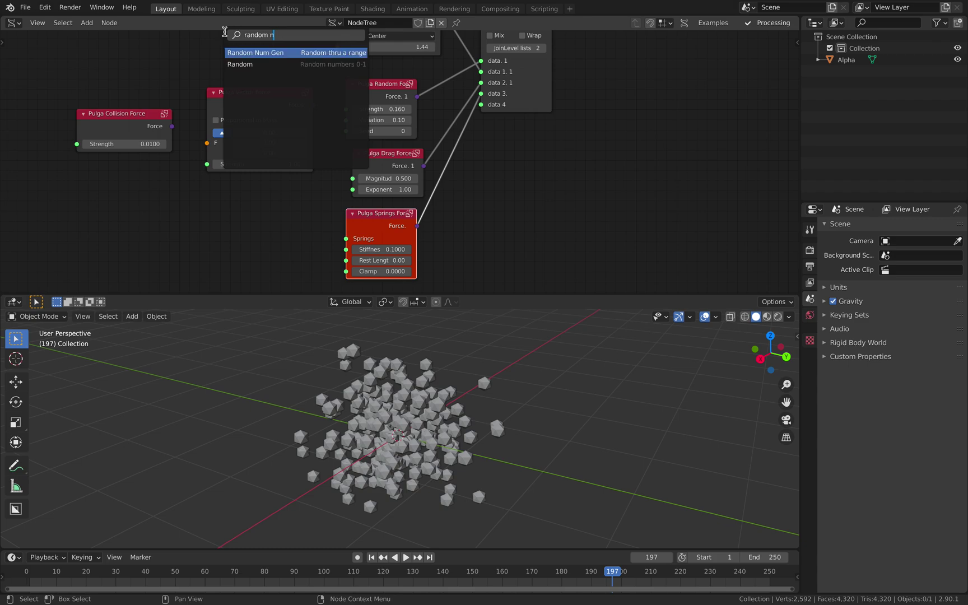
key("Return")
left_click(228, 221)
left_click_drag(296, 234, 344, 239)
- Set the Random Num Gen to Float with Seed 50, and play the simulation from the first frame
middle_click_drag(308, 210, 315, 172)
left_click(282, 210)
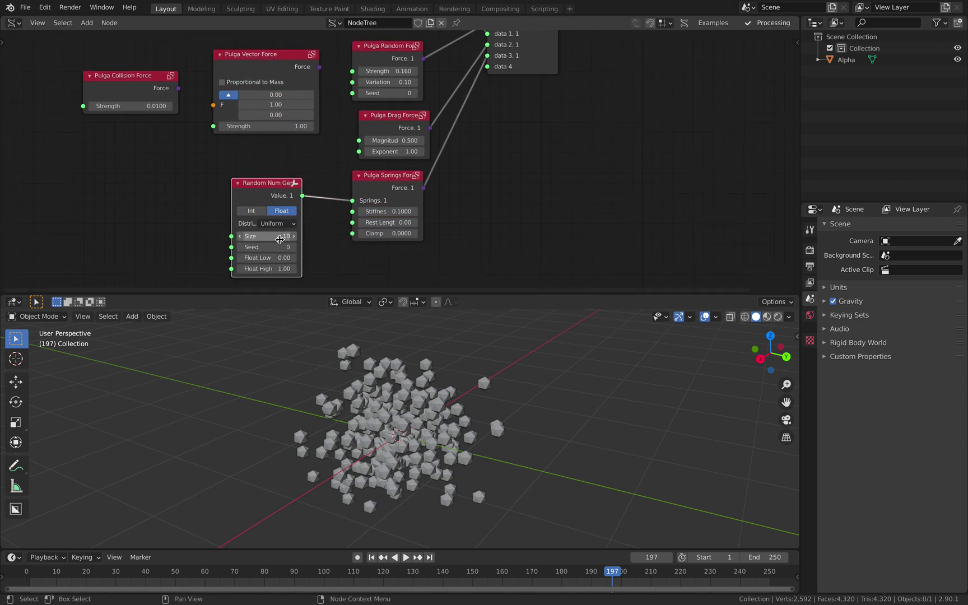
left_click_drag(280, 247, 308, 247)
key("space")
key("space")
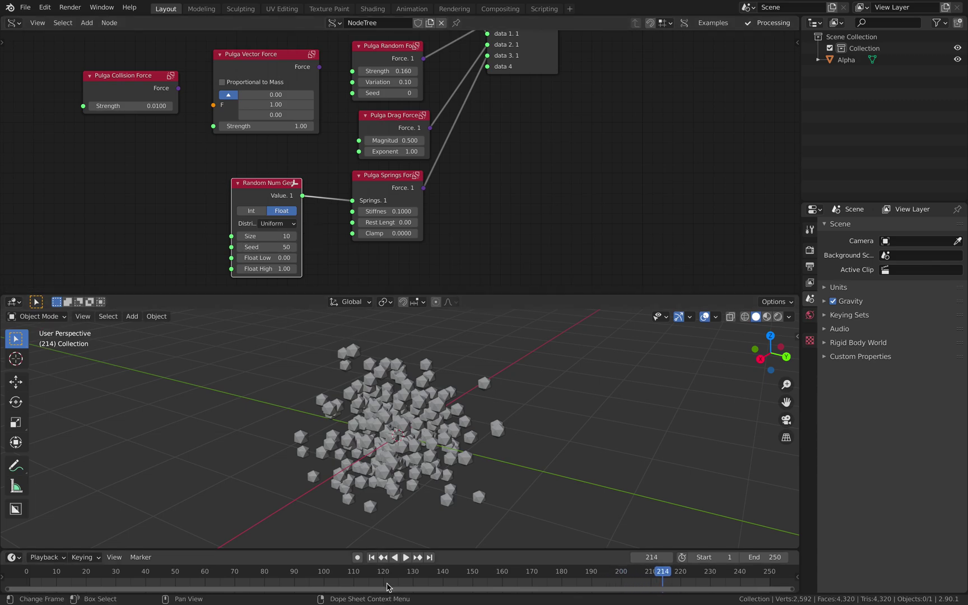
left_click(372, 556)
left_click(406, 557)
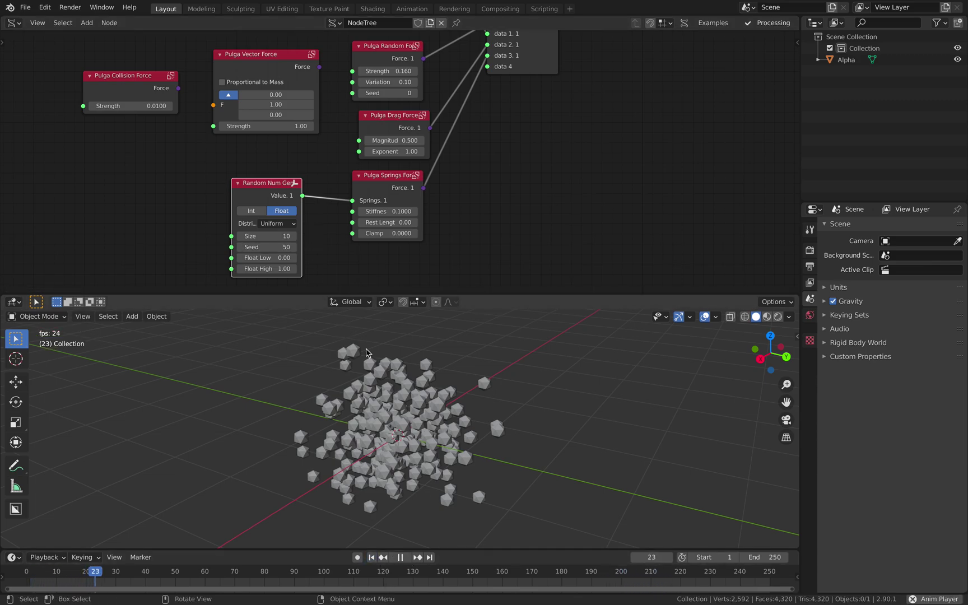
- Set the Random Num Gen's Size to 1 and Seed to 90 while the animation plays, and stop playback
left_click(285, 236)
type("1")
left_click(308, 245)
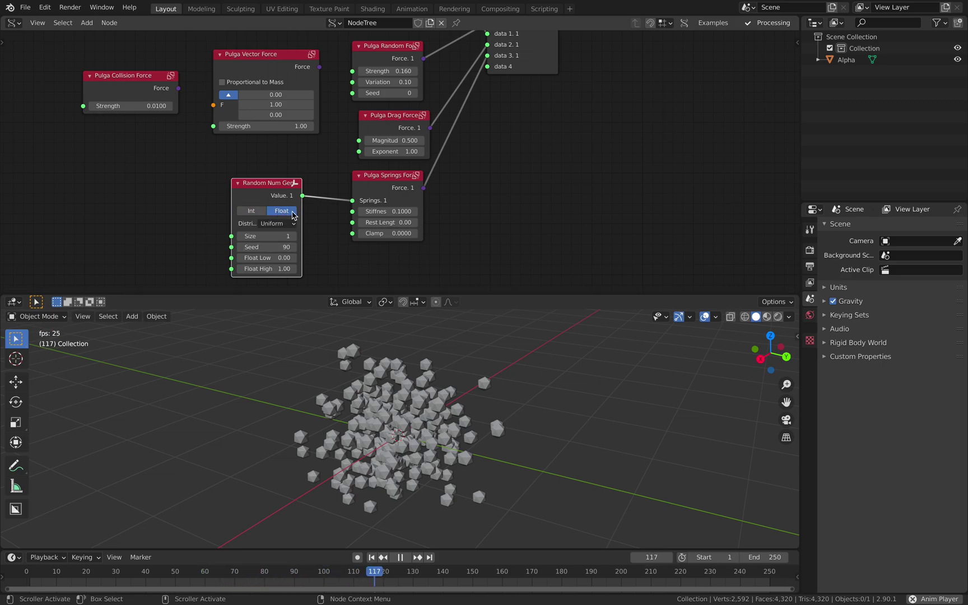
key("space")
- Set the Springs Force's Rest Length to 0.14 and Clamp to 0.0660, and test it by playing the animation
left_click_drag(383, 222, 393, 223)
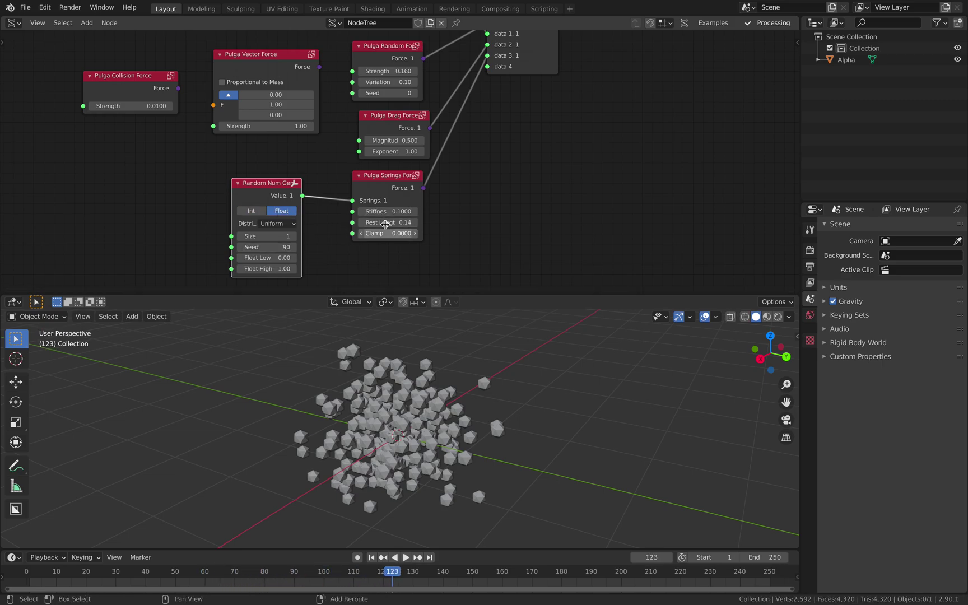
key("space")
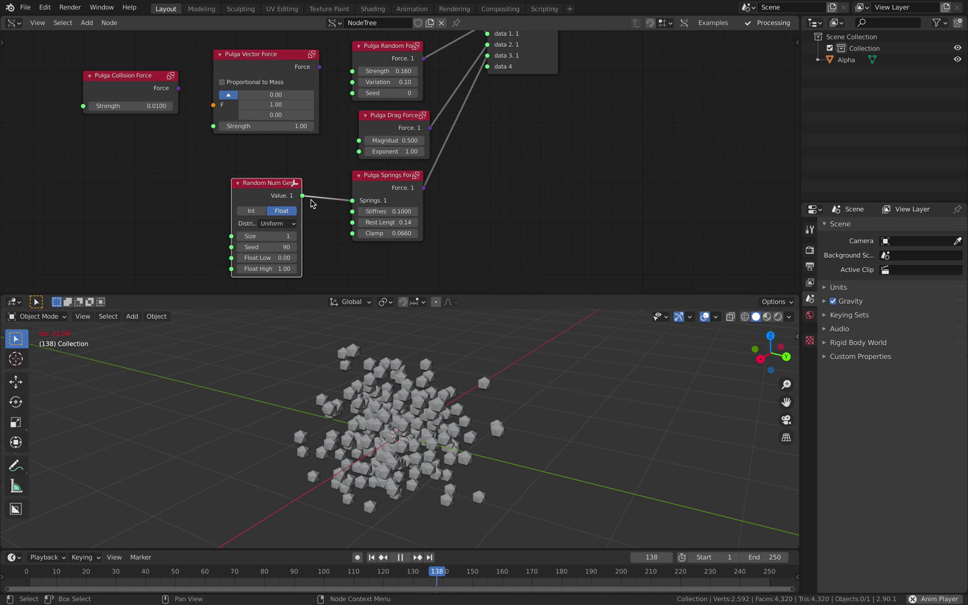
key("space")
- Replace the Random Num Gen with an A Number node connected to the Springs Force's Springs input
left_click_drag(269, 189, 240, 190)
key("x")
key("shift+a")
left_click(242, 190)
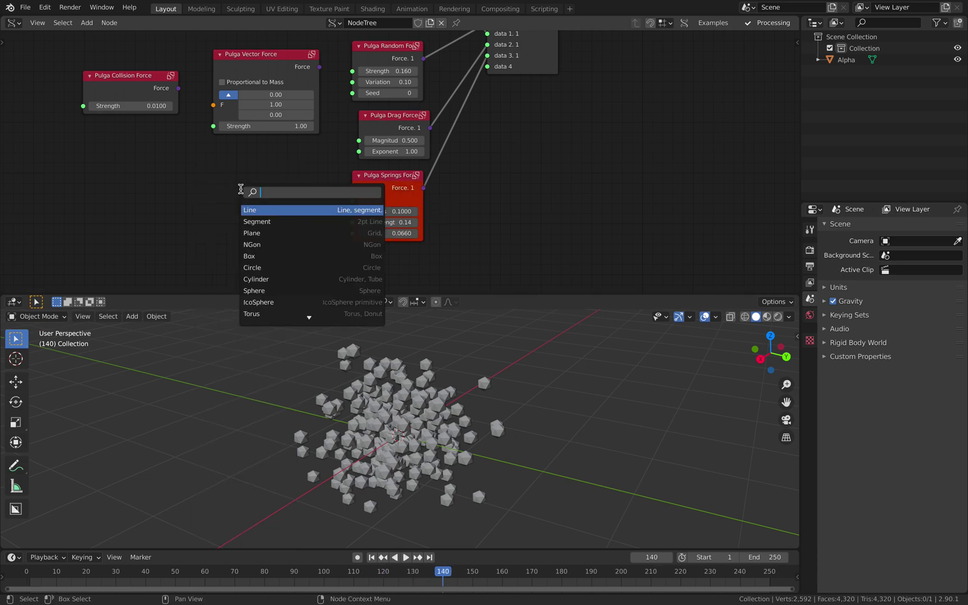
type("a n")
key("Return")
left_click(242, 190)
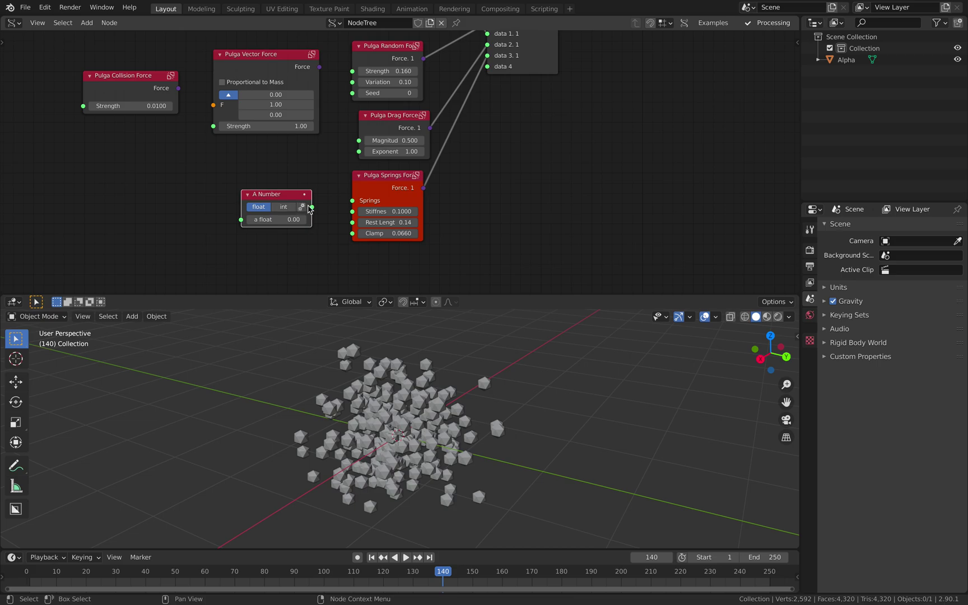
left_click_drag(311, 207, 352, 200)
- Set the A Number node's float to 0.30 and play the simulation from the first frame
key("space")
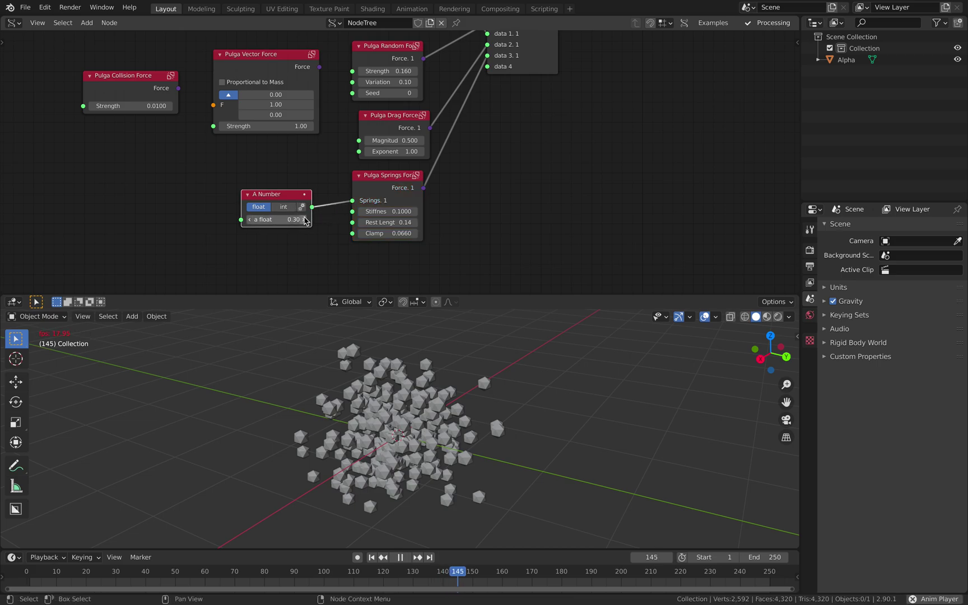
left_click(372, 557)
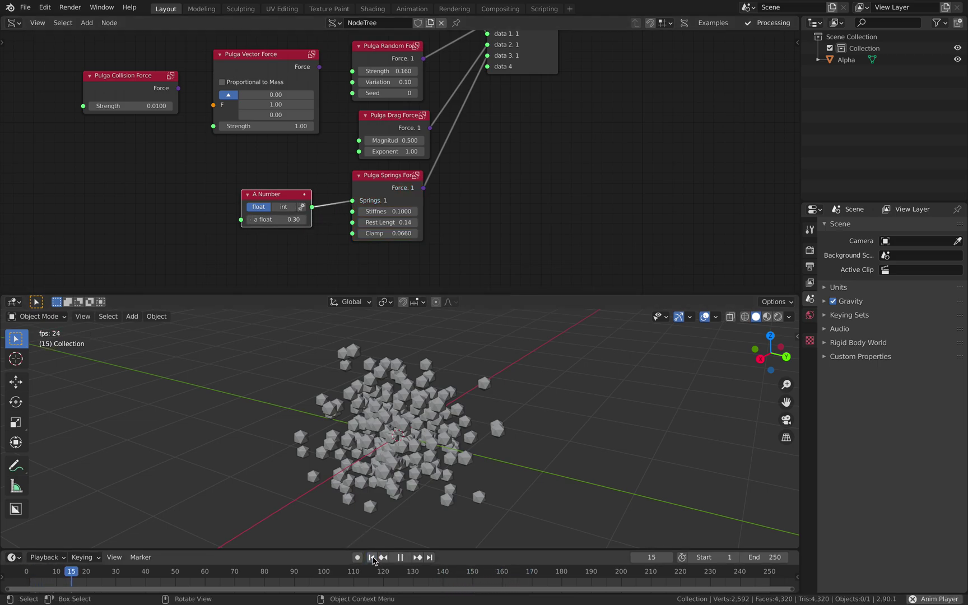
middle_click_drag(472, 107, 440, 141)
scroll(456, 136, "down", 2)
key("space")
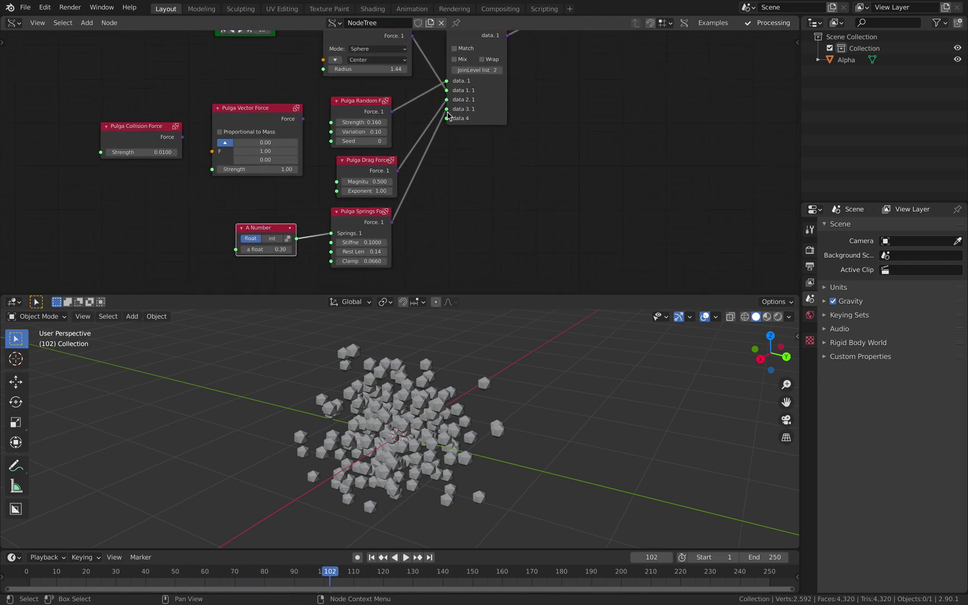
- Disconnect the Springs Force from the List Join and park it with the A Number node near the unused Collision Force
left_click_drag(446, 118, 446, 144)
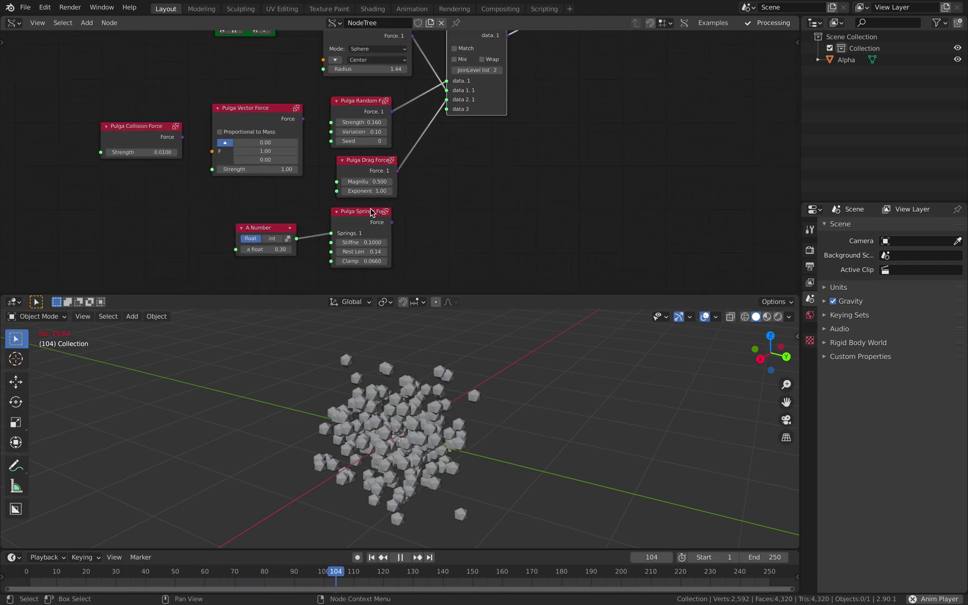
left_click_drag(274, 228, 76, 178)
left_click_drag(116, 130, 36, 122)
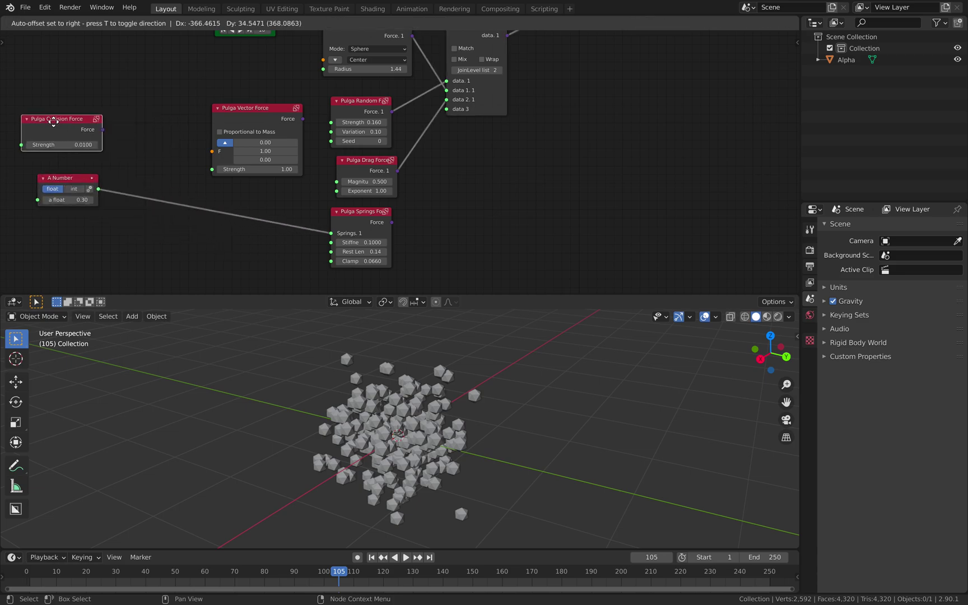
left_click_drag(392, 219, 159, 174)
middle_click_drag(176, 154, 265, 144)
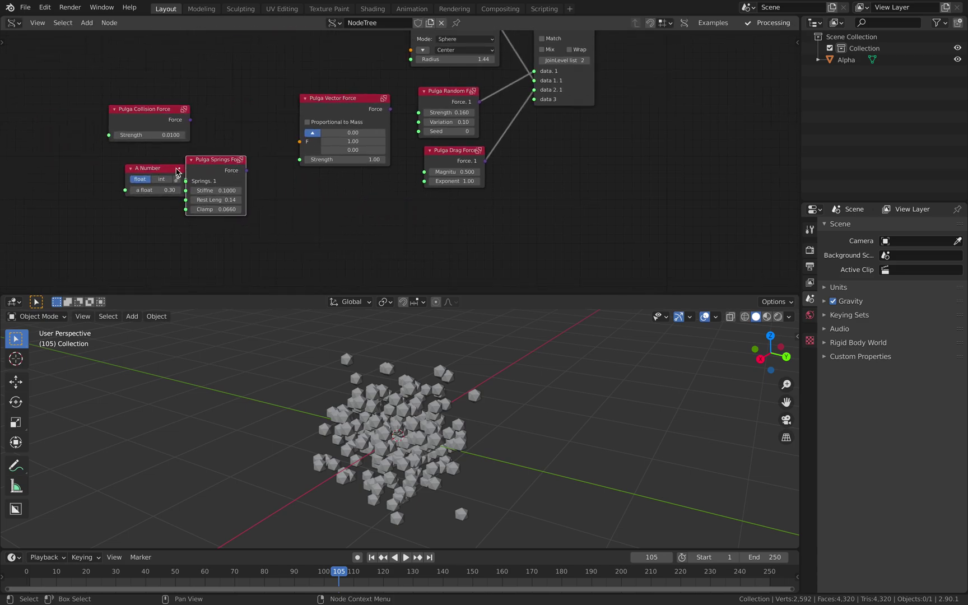
left_click_drag(177, 167, 153, 166)
- Add another Pulga Vector Force below the Drag Force and connect its Force output to the free List Join input
middle_click_drag(253, 150, 211, 143)
scroll(295, 165, "up", 3)
middle_click_drag(510, 161, 493, 171)
key("shift+a")
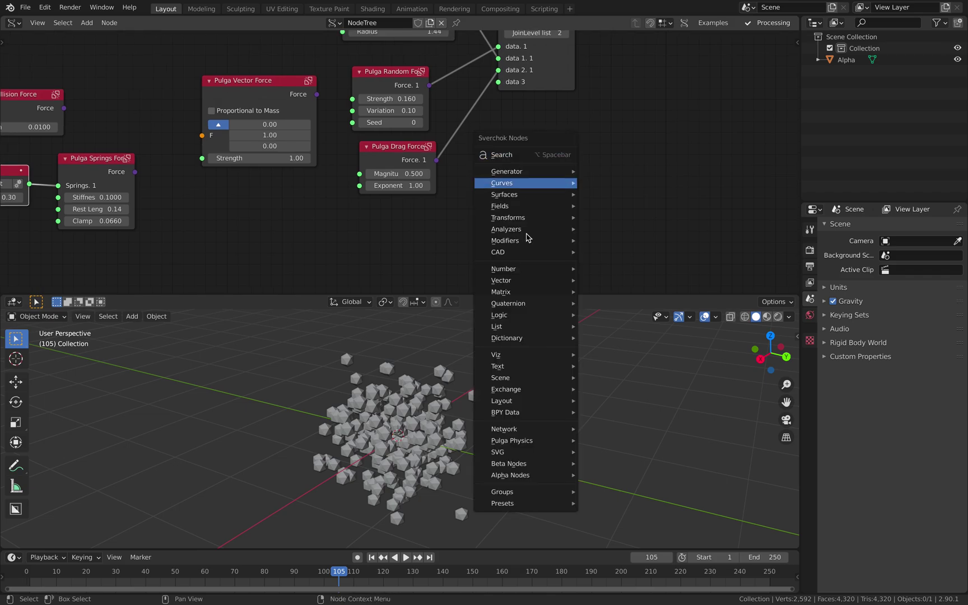
mouse_move(557, 361)
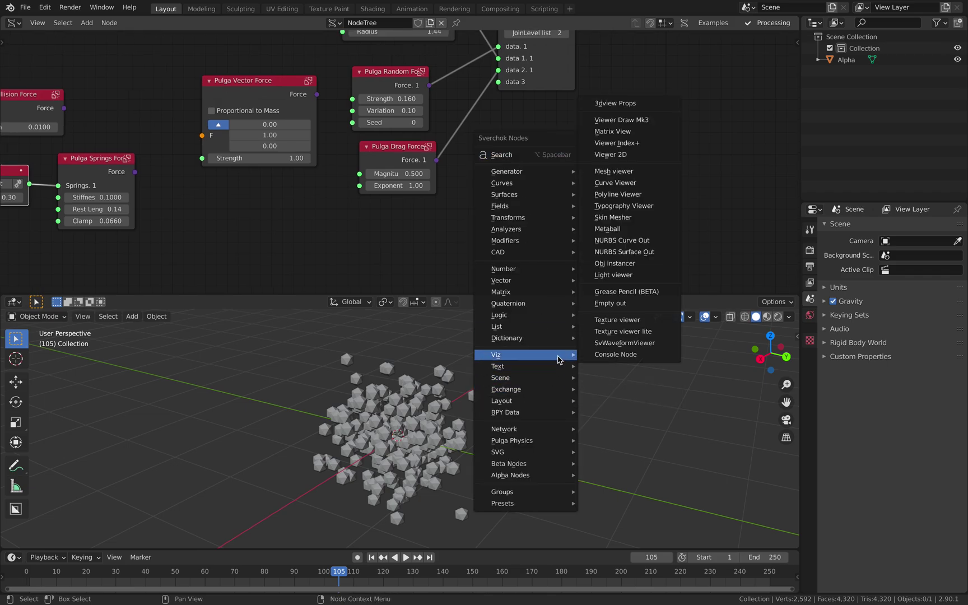
mouse_move(551, 440)
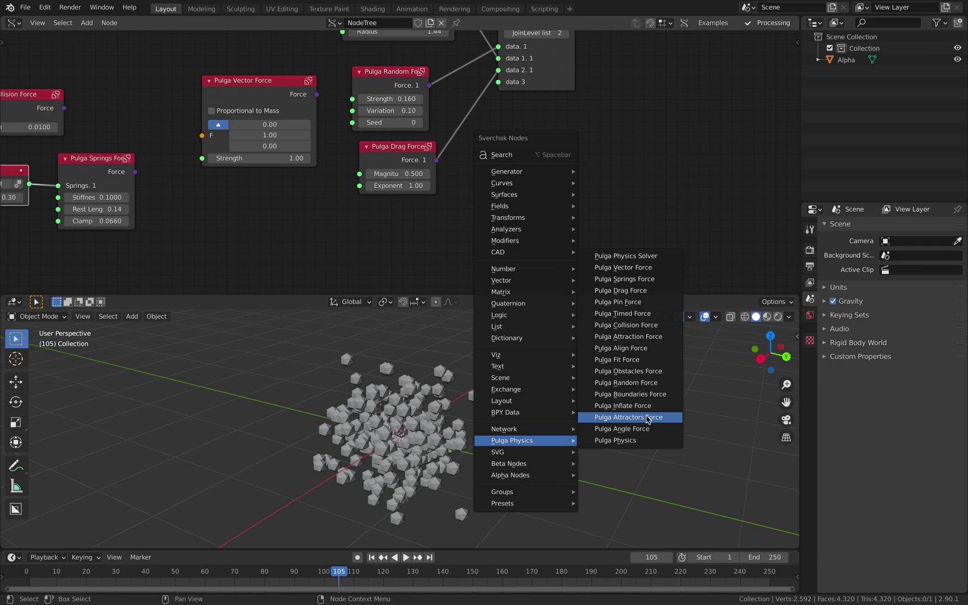
left_click(639, 267)
left_click(390, 215)
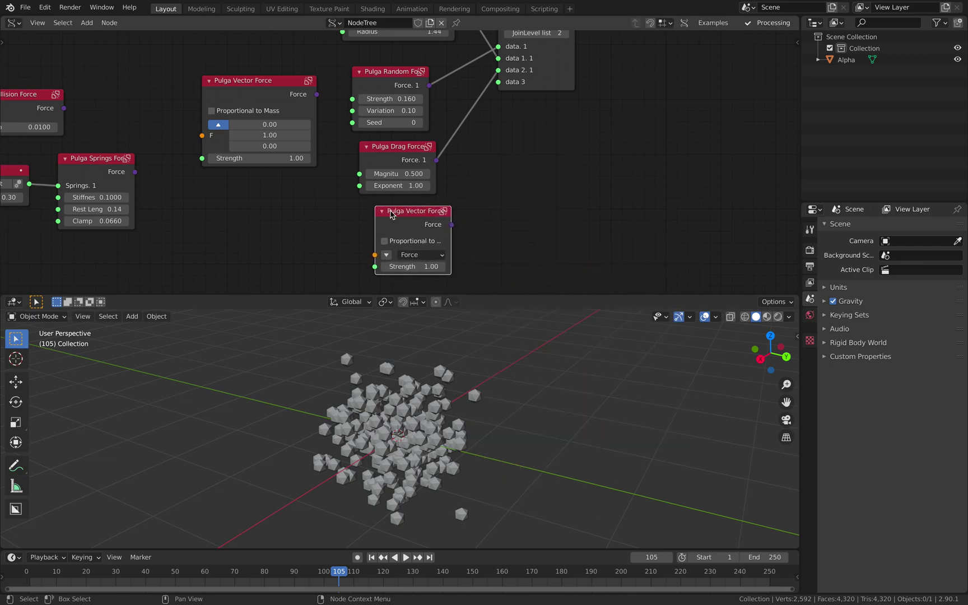
left_click_drag(453, 225, 498, 81)
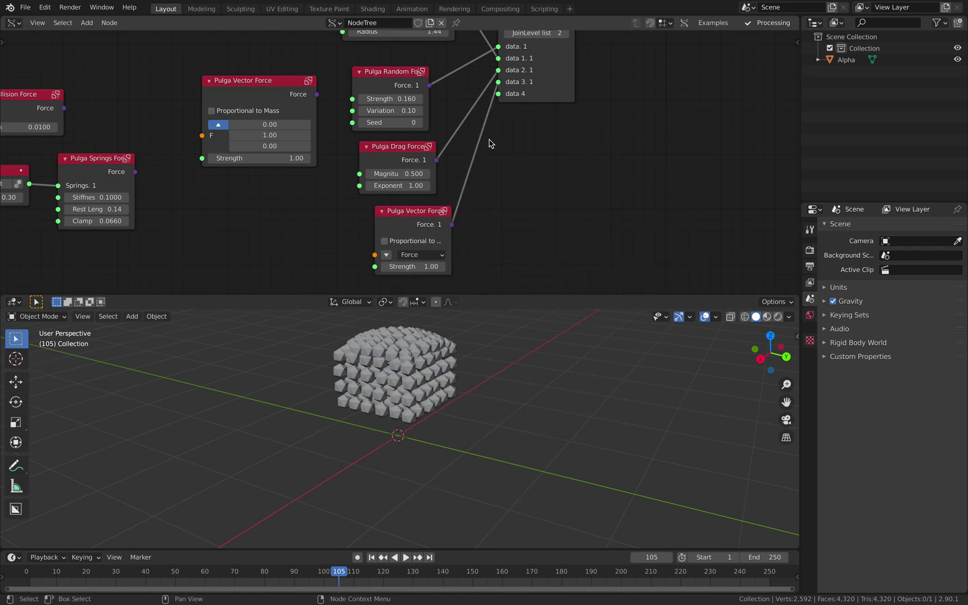
- Play the simulation from a new viewing angle, and expand the new Vector Force's force vector into its component values
middle_click_drag(492, 145, 528, 192, "ctrl")
middle_click_drag(521, 336, 452, 494)
key("space")
key("space")
left_click(446, 236)
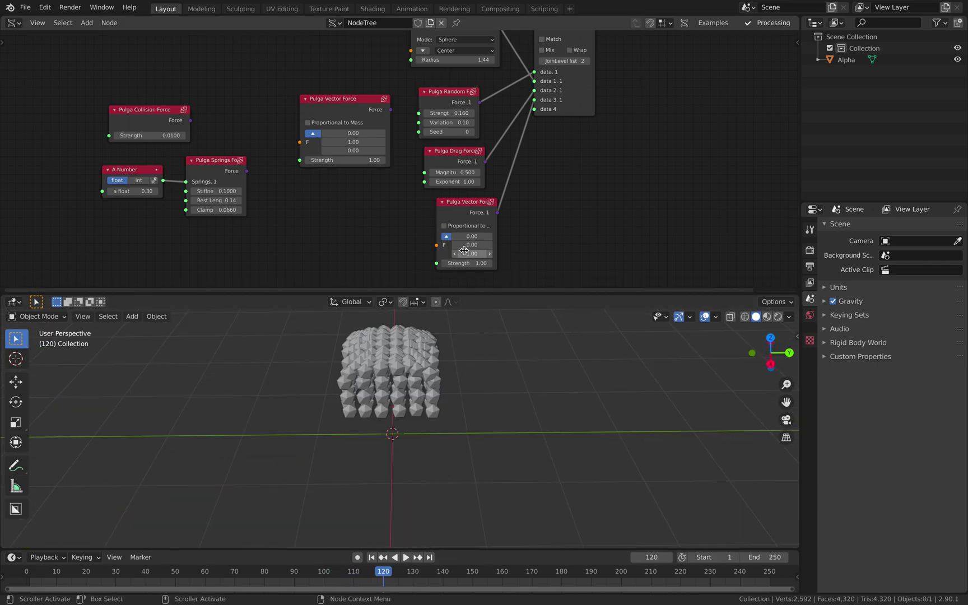
key("Return")
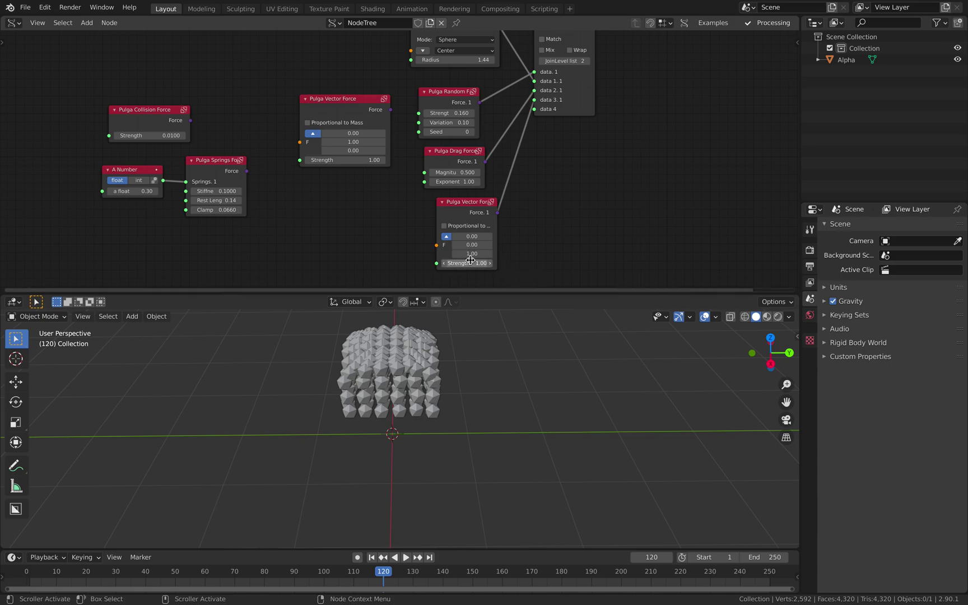
- Set the connected Pulga Vector Force's strength to 0.1 and replay the simulation from the first frame
type("0.1")
key("Return")
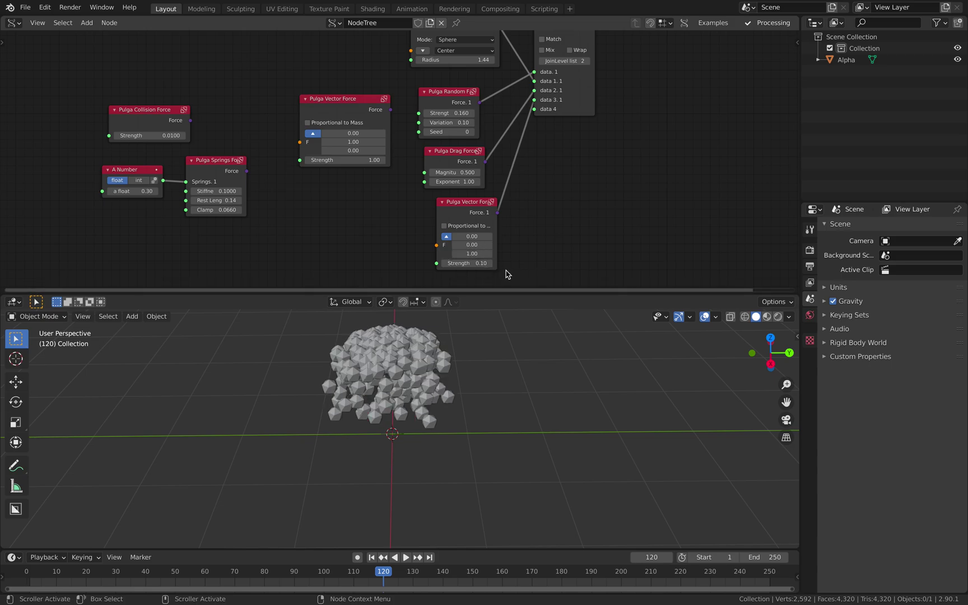
middle_click_drag(506, 274, 480, 269)
middle_click_drag(490, 345, 457, 349)
left_click(371, 557)
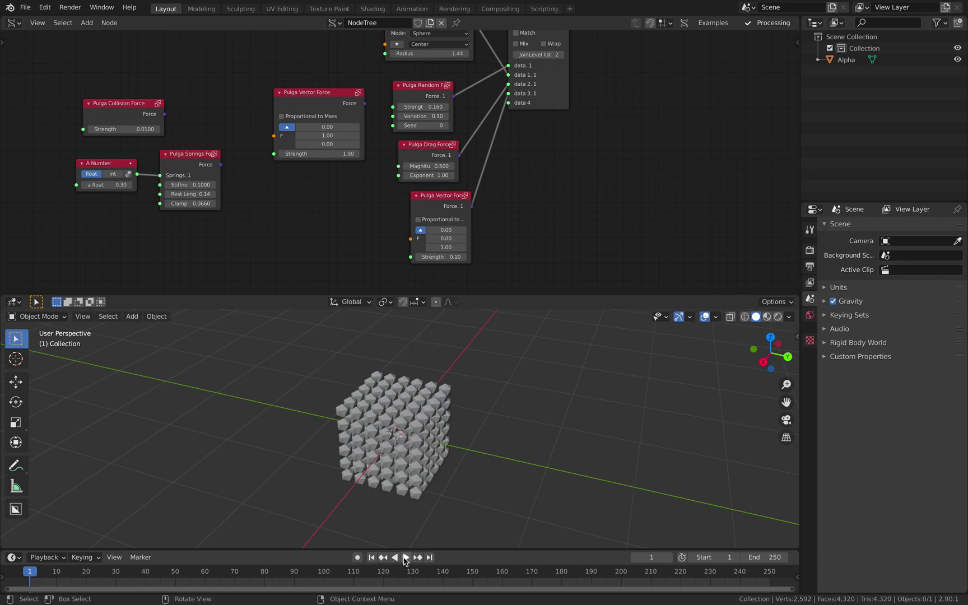
left_click(405, 557)
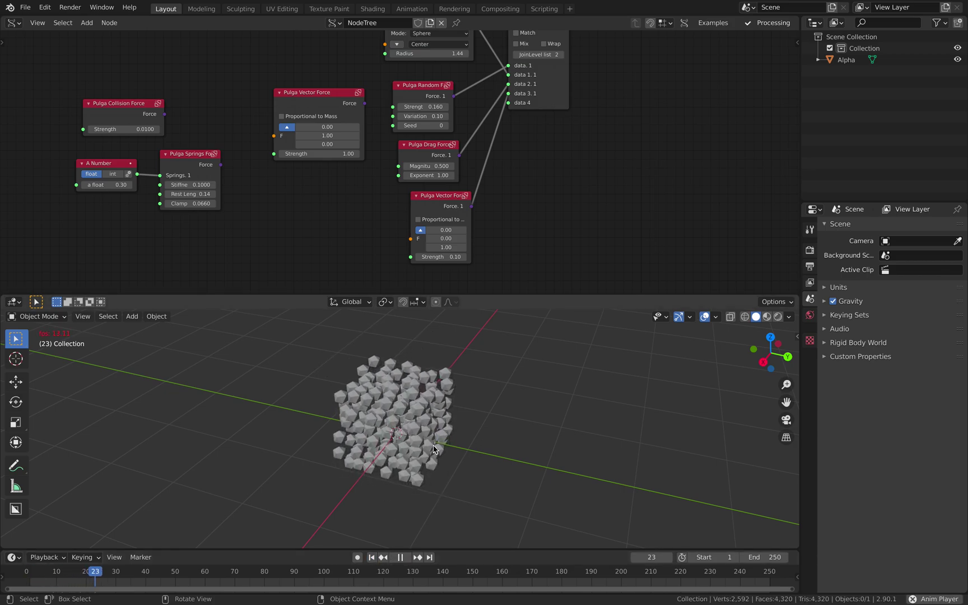
middle_click_drag(432, 448, 462, 429)
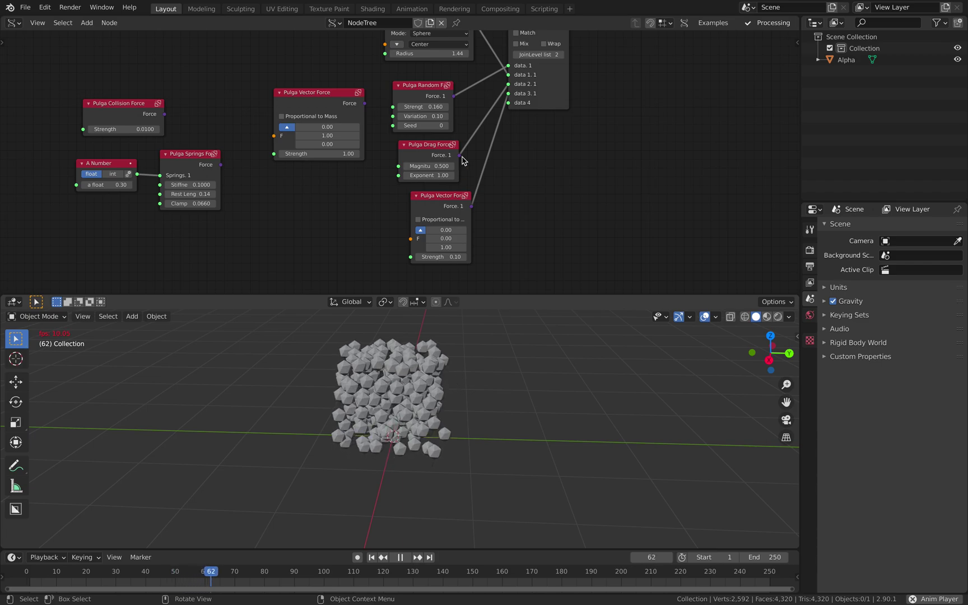
- Lower the connected Vector Force's Z component to 0.28 during playback, shift the node slightly, stop playback and save the file
key("space")
middle_click_drag(500, 169, 494, 132)
key("ctrl+s")
key("space")
mouse_move(441, 224)
left_mouse_down()
mouse_move(405, 224)
mouse_move(440, 224)
left_mouse_up()
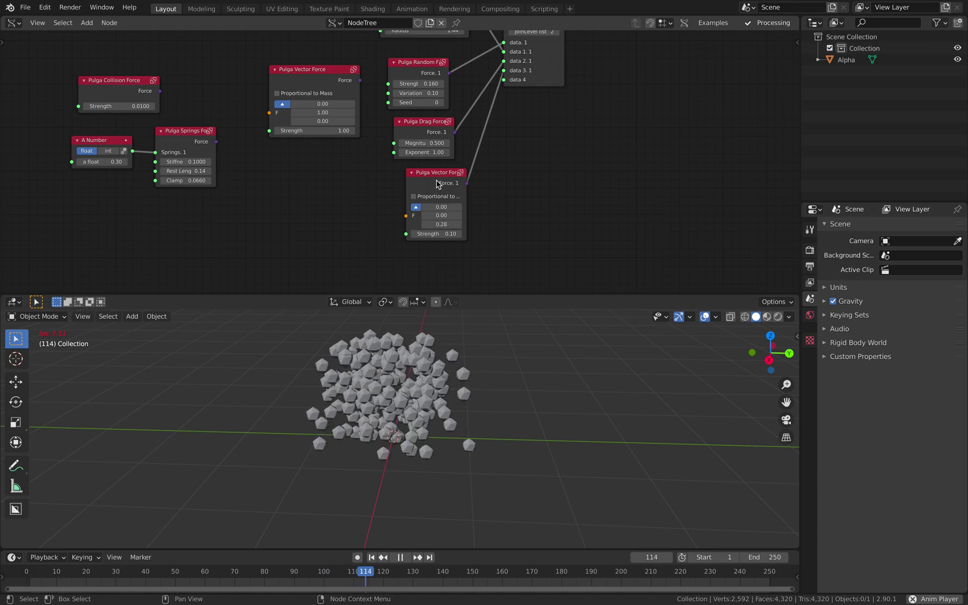
left_click_drag(434, 184, 421, 186)
key("space")
key("ctrl+s")
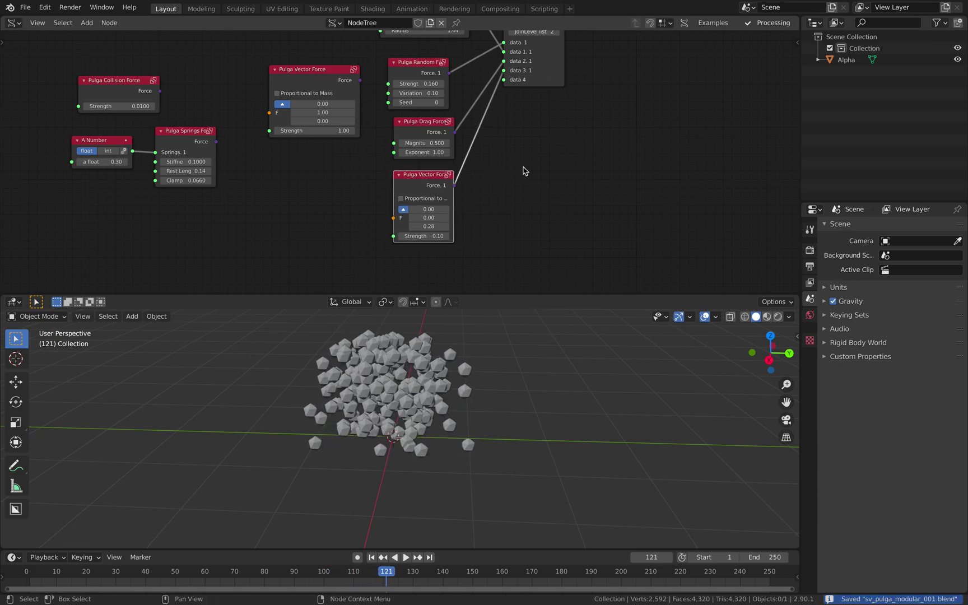
- Rearrange the List Join, Pulga Physics Solver, Viewer Draw and connected Vector Force nodes to give the tree more room
middle_click_drag(531, 141, 489, 245)
left_click_drag(492, 170, 511, 166)
scroll(583, 151, "down", 2)
middle_click_drag(583, 150, 527, 200)
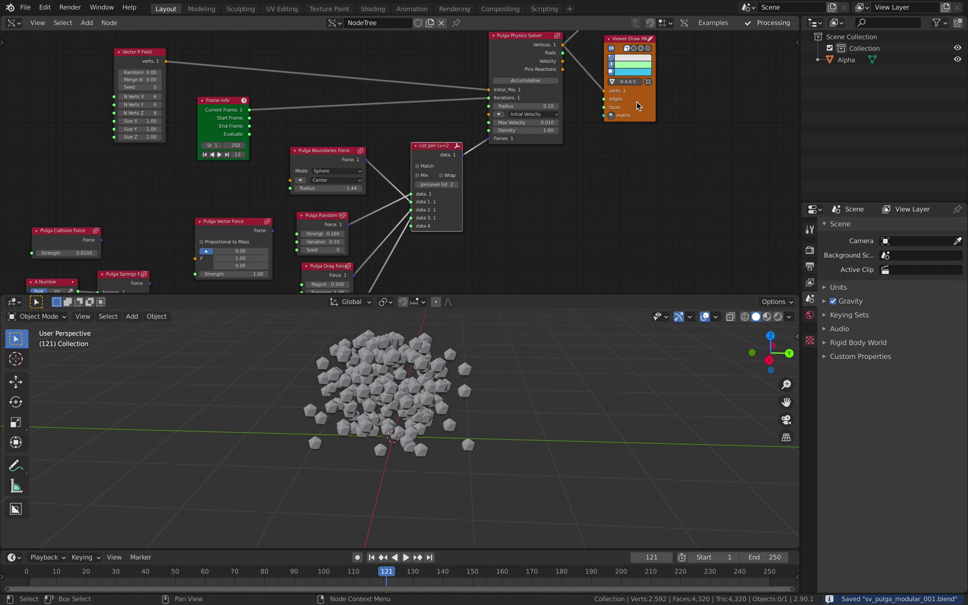
left_click_drag(636, 106, 685, 105)
left_click_drag(525, 46, 530, 51)
middle_click_drag(505, 192, 567, 104)
middle_click_drag(460, 209, 490, 154)
scroll(490, 153, "up", 2)
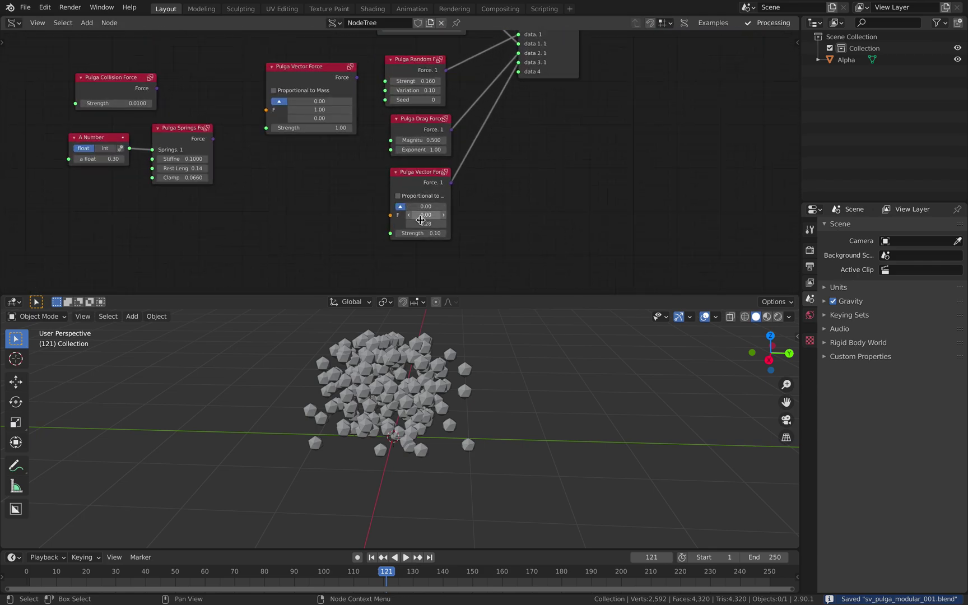
left_click_drag(414, 181, 421, 187)
- Add a Vector Turbulence node below the unused Vector Force, beside the connected Vector Force
middle_click_drag(312, 169, 359, 199)
key("shift+a")
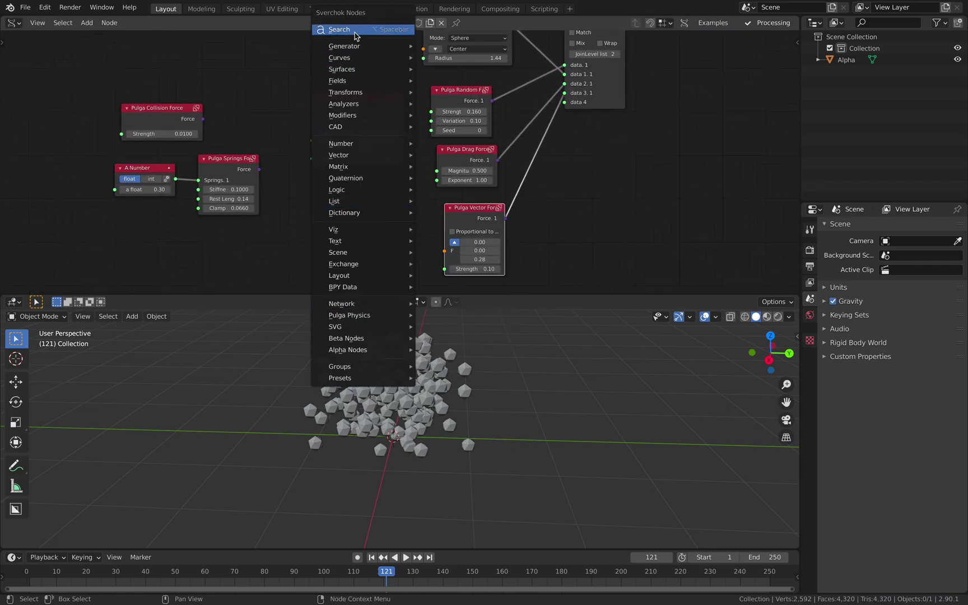
left_click(355, 32)
type("vector tu")
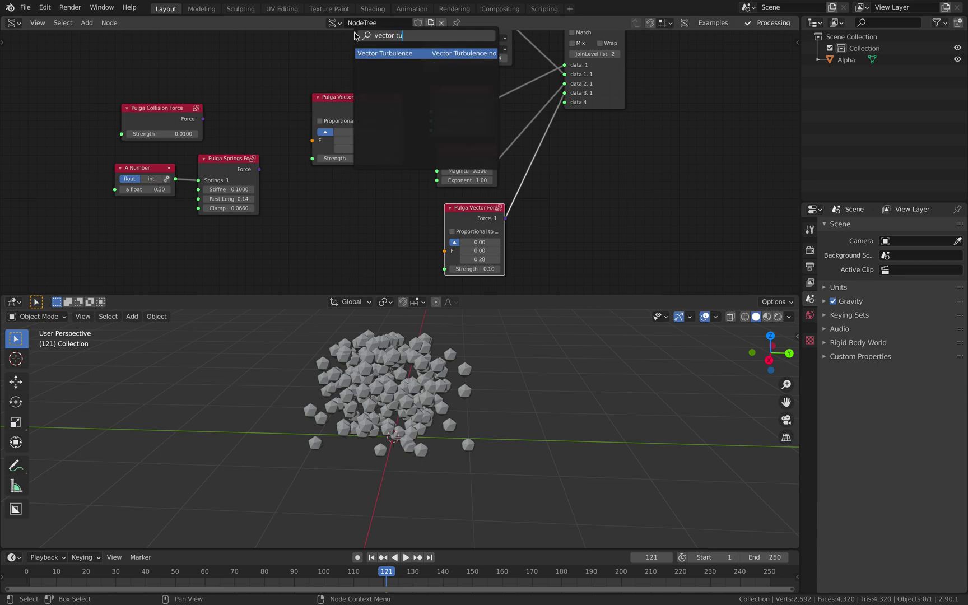
key("Return")
left_click(321, 189)
middle_click_drag(584, 207, 566, 192)
key("shift+a")
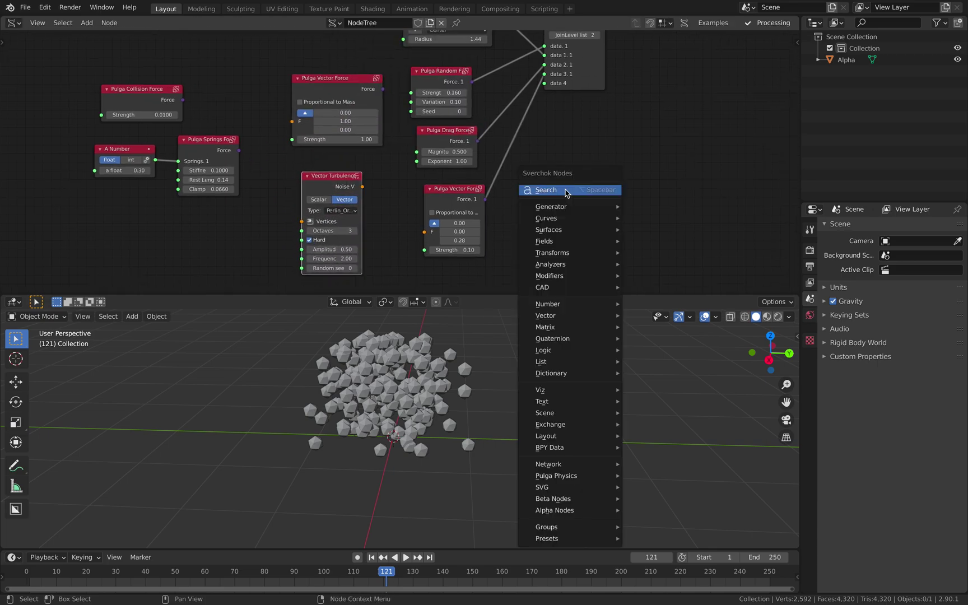
left_click(565, 192)
type("fielld")
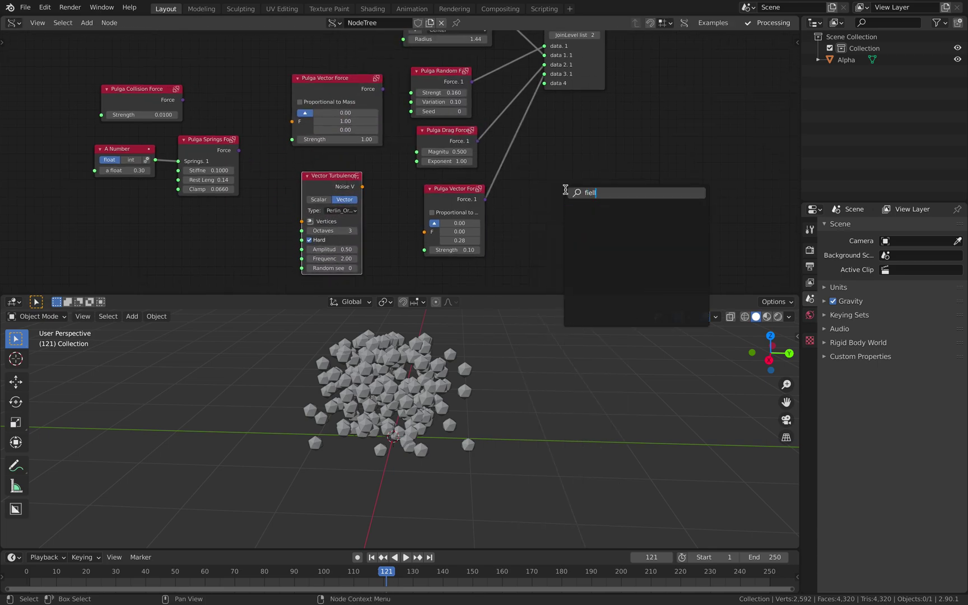
key("BackSpace")
type("ld")
key("BackSpace")
type("d")
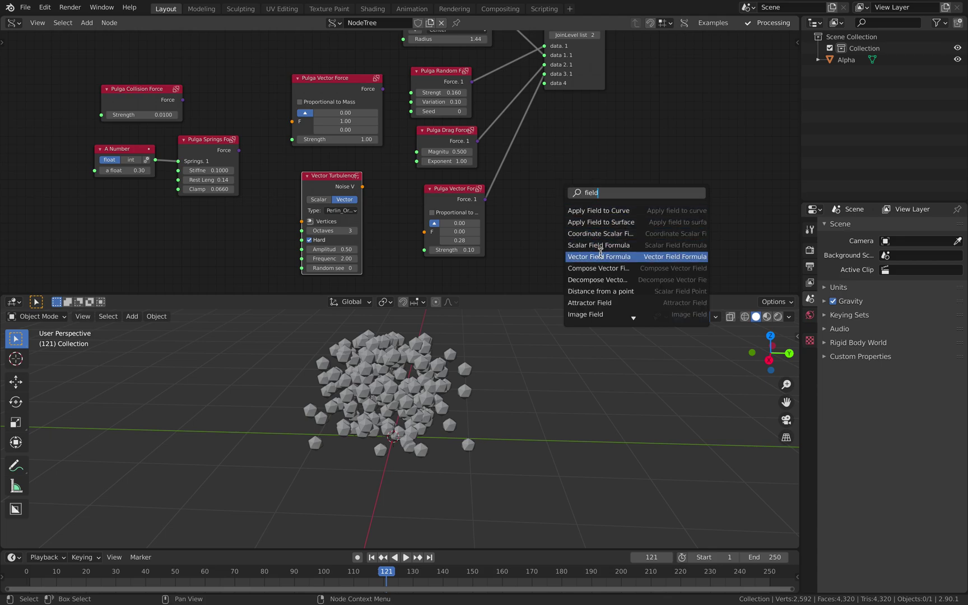
left_click(600, 256)
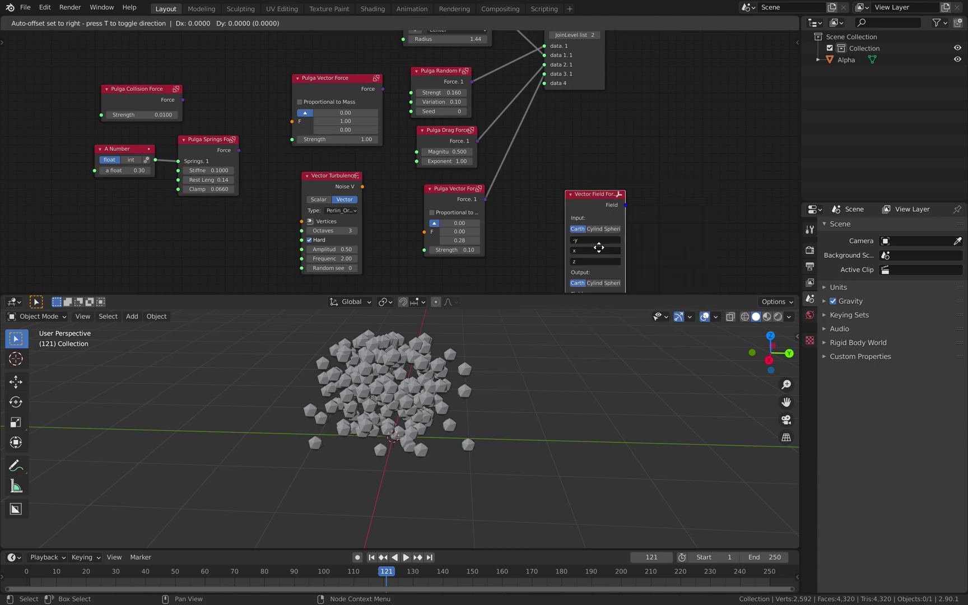
left_click(580, 211)
mouse_move(605, 162)
left_mouse_down()
mouse_move(641, 155)
mouse_move(651, 140)
mouse_move(594, 168)
left_mouse_up()
key("x")
- Park the unused Vector Force over the Collision Force and link the turbulence node's Noise V output to the connected Vector Force's force input
middle_click_drag(493, 161, 517, 187)
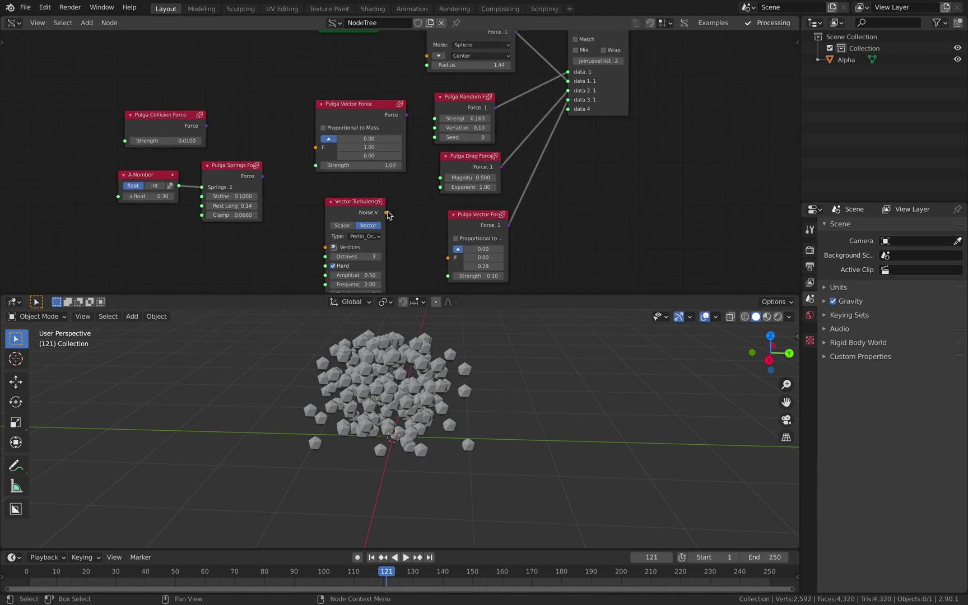
scroll(382, 188, "down", 1)
left_click_drag(352, 109, 171, 59)
left_click_drag(364, 191, 448, 251)
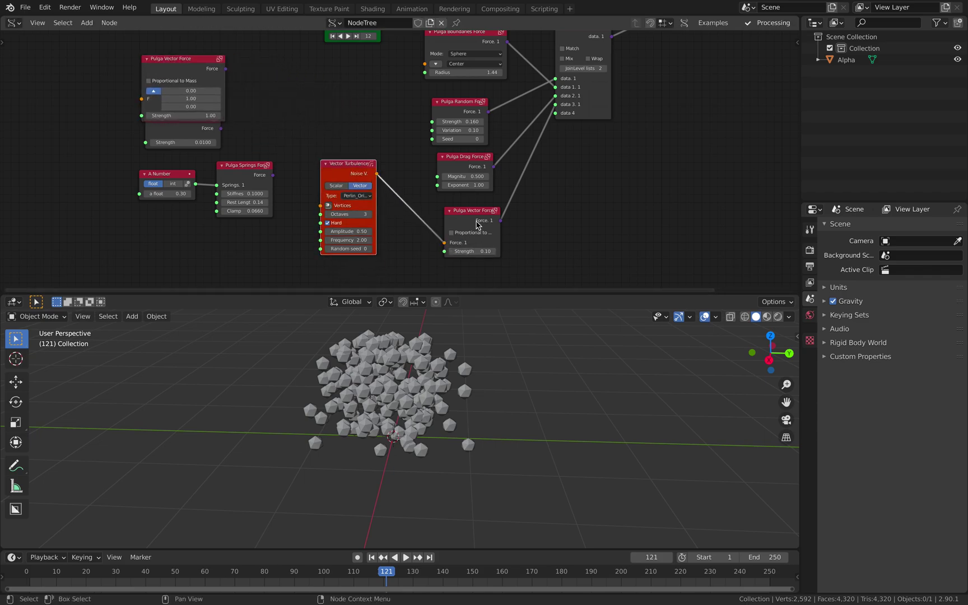
- Connect the Vector P Field's verts output to the Vector Turbulence's Vertices input, repositioning nodes to clear the way
scroll(344, 174, "down", 1)
middle_click_drag(331, 180, 357, 208)
left_click_drag(373, 199, 376, 191)
middle_click_drag(338, 106, 367, 175)
left_click_drag(326, 56, 320, 75)
middle_click_drag(380, 140, 356, 121)
left_click_drag(324, 52, 365, 273)
- Try deleting the Frame Info node and playing the animation briefly without it
left_click_drag(381, 75, 390, 97)
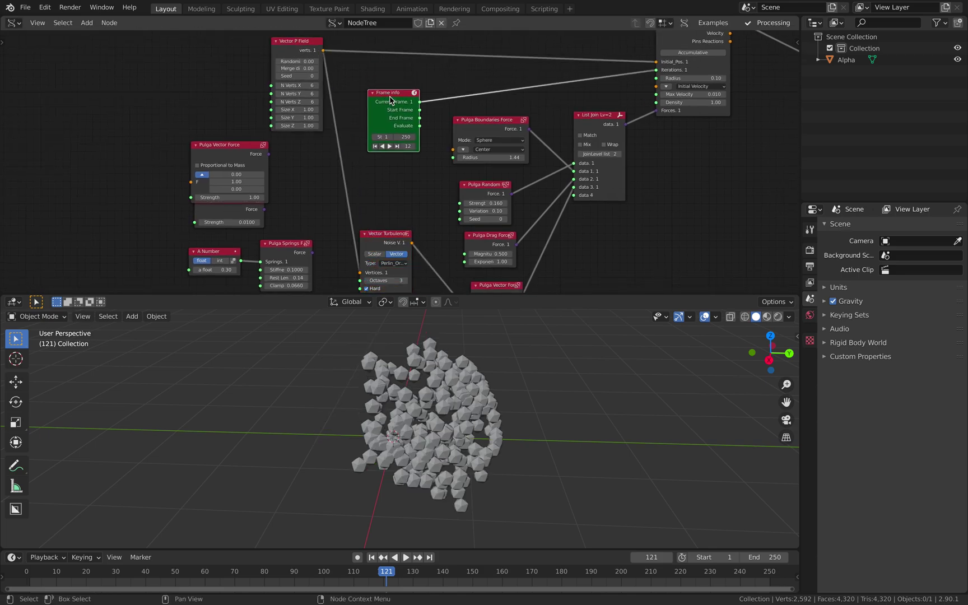
key("x")
middle_click_drag(514, 387, 489, 389)
key("space")
key("space")
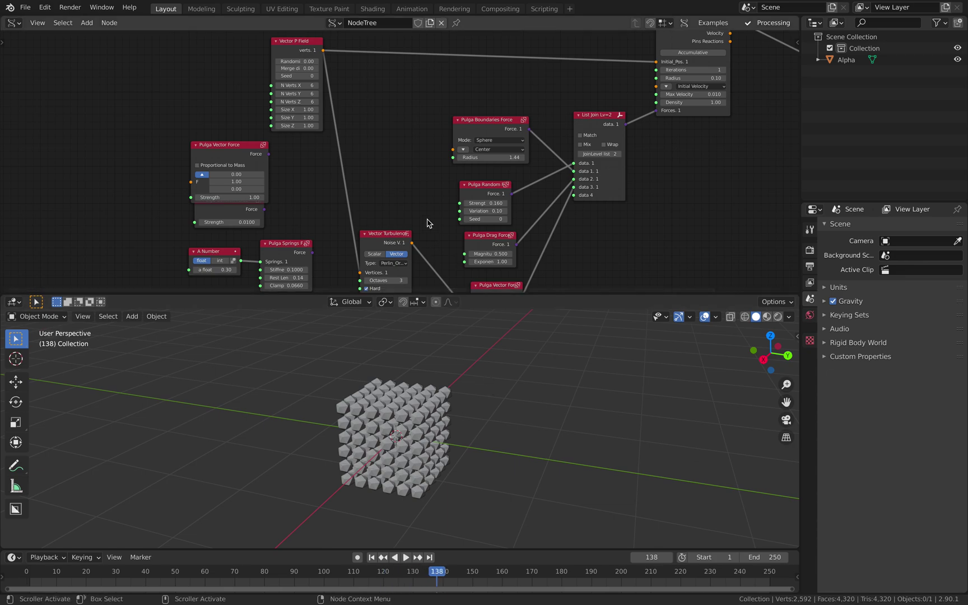
- Move the Vector Turbulence node, and undo this move along with the deletion of the Frame Info node
middle_click_drag(428, 222, 458, 217)
left_click_drag(420, 227, 426, 198)
middle_click_drag(427, 147, 428, 155)
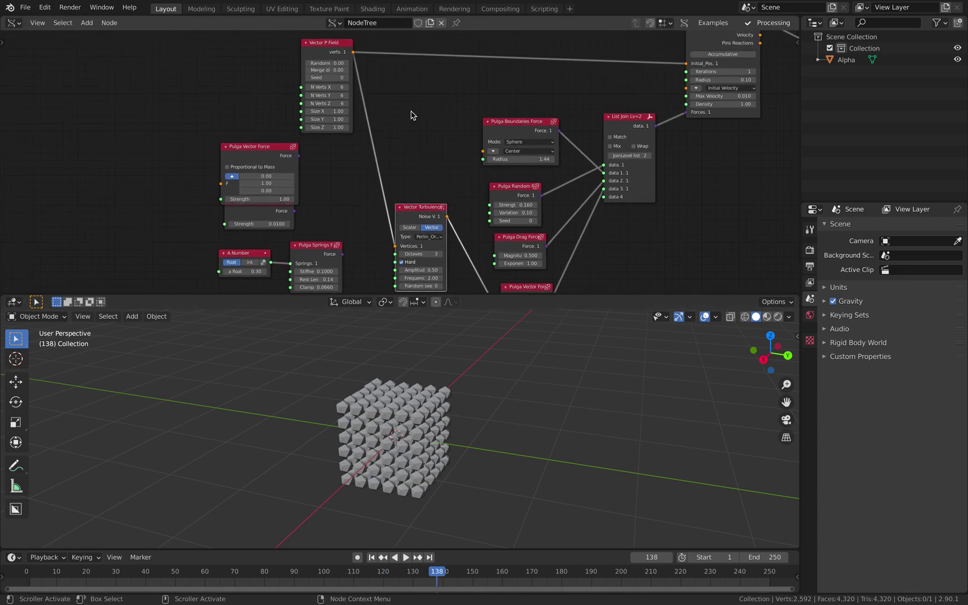
middle_click_drag(393, 95, 395, 102)
key("ctrl+z")
key("ctrl+z")
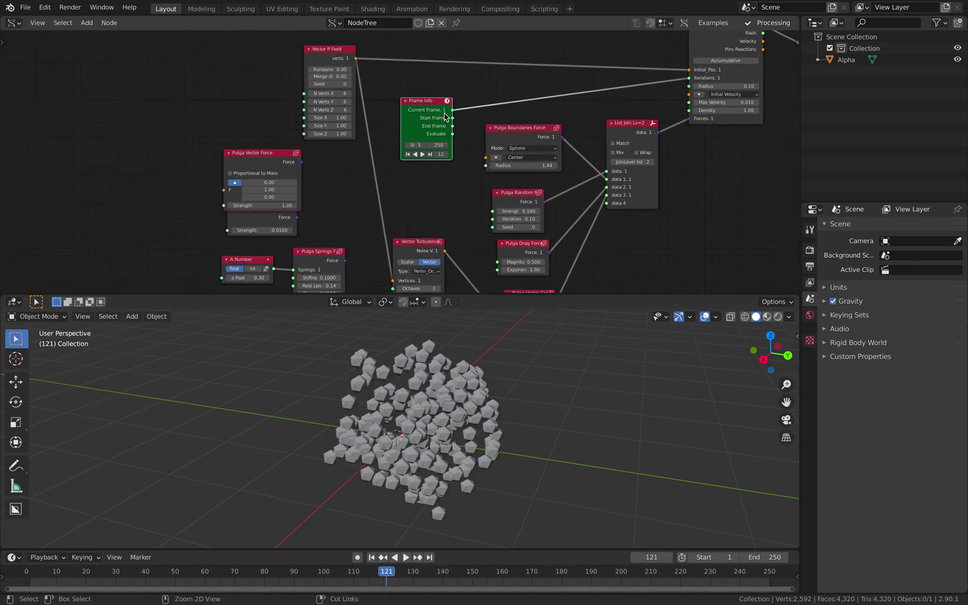
- Save the file and play the turbulence-driven simulation from the first frame
key("ctrl+s")
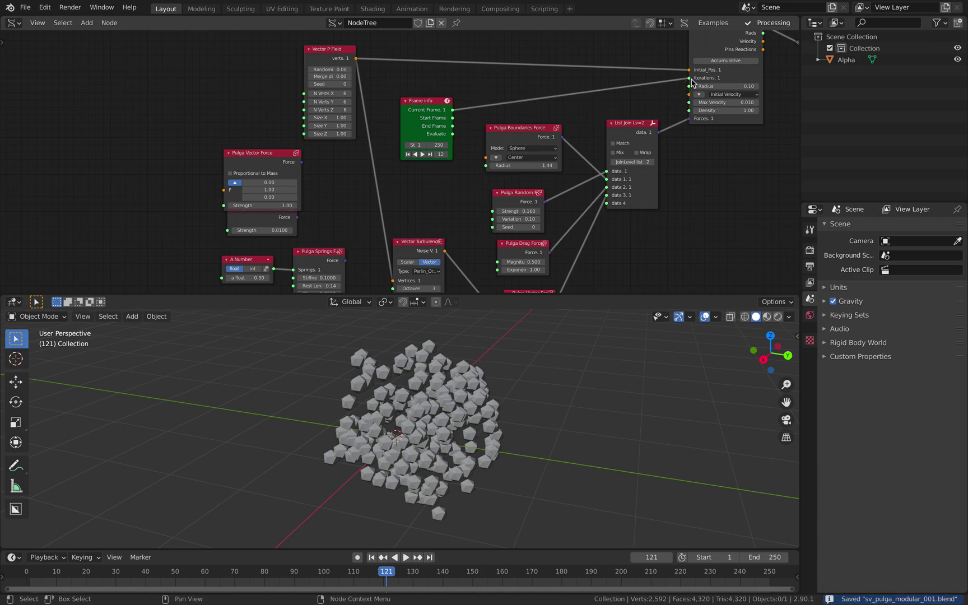
left_click(371, 558)
left_click(405, 557)
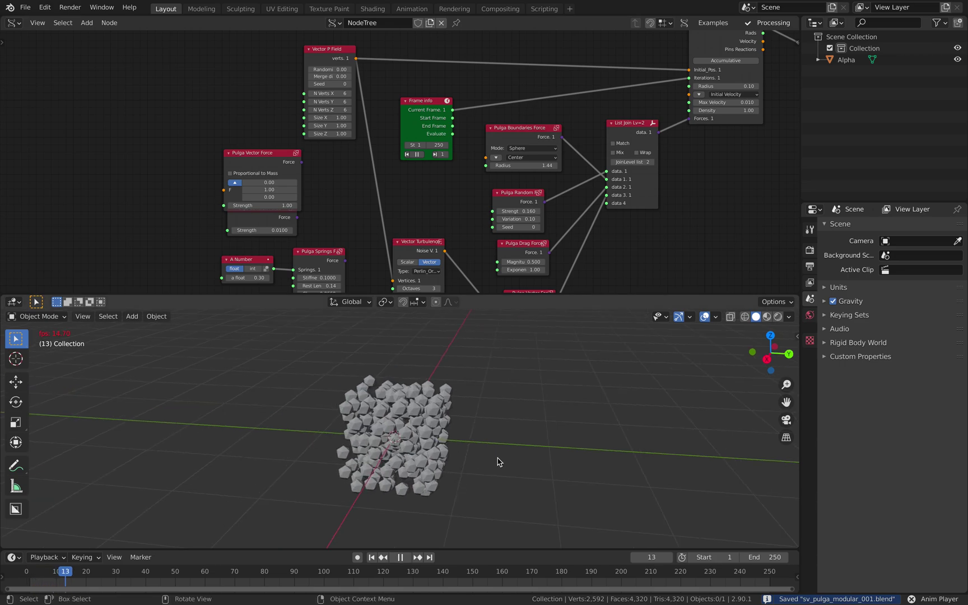
middle_click_drag(518, 199, 513, 142)
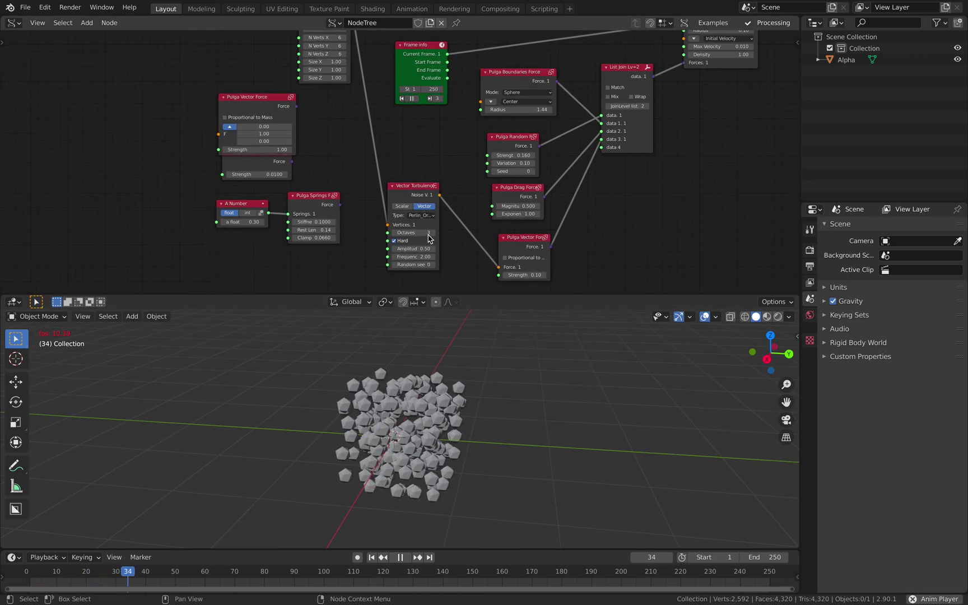
- Set the Vector Turbulence amplitude to 1.00 and the connected Vector Force's strength to 5, and replay from the first frame
key("space")
key("Escape")
double_click(524, 275)
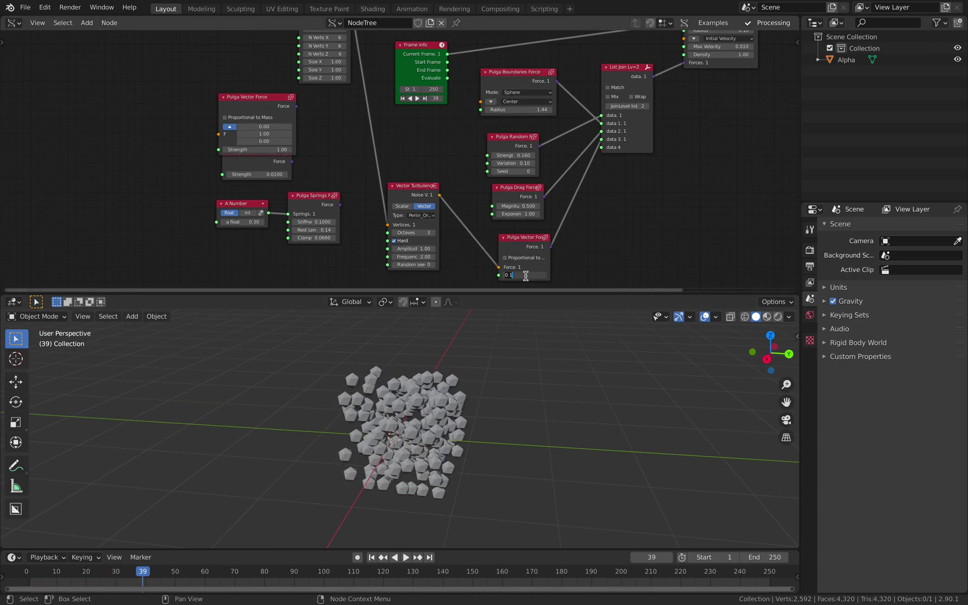
key("Return")
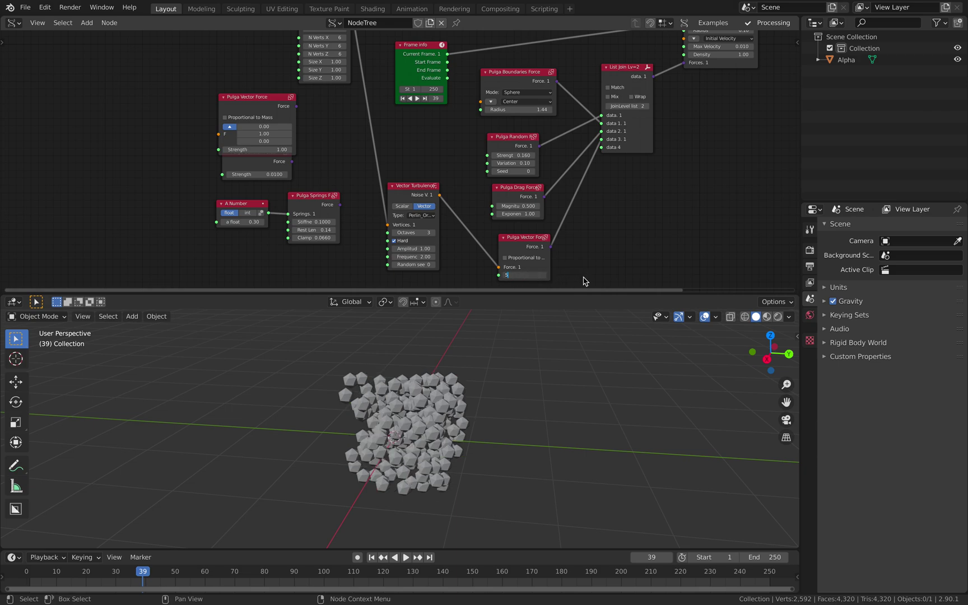
left_click(372, 557)
left_click(406, 557)
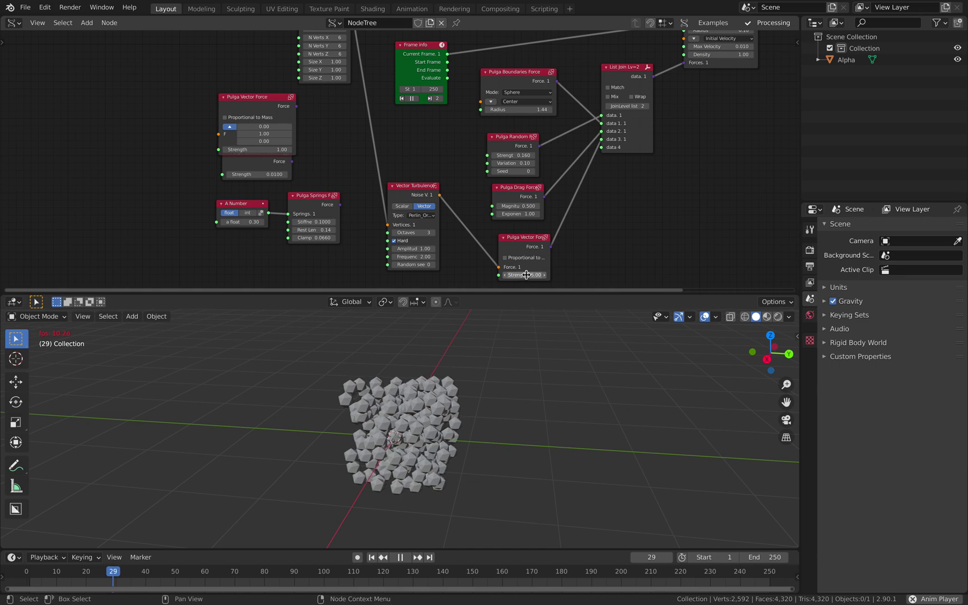
- Stop playback and reduce the connected Vector Force's strength to 0.2, after trying 1.00
key("space")
key("Return")
middle_click_drag(588, 273, 557, 222)
scroll(546, 217, "up", 2)
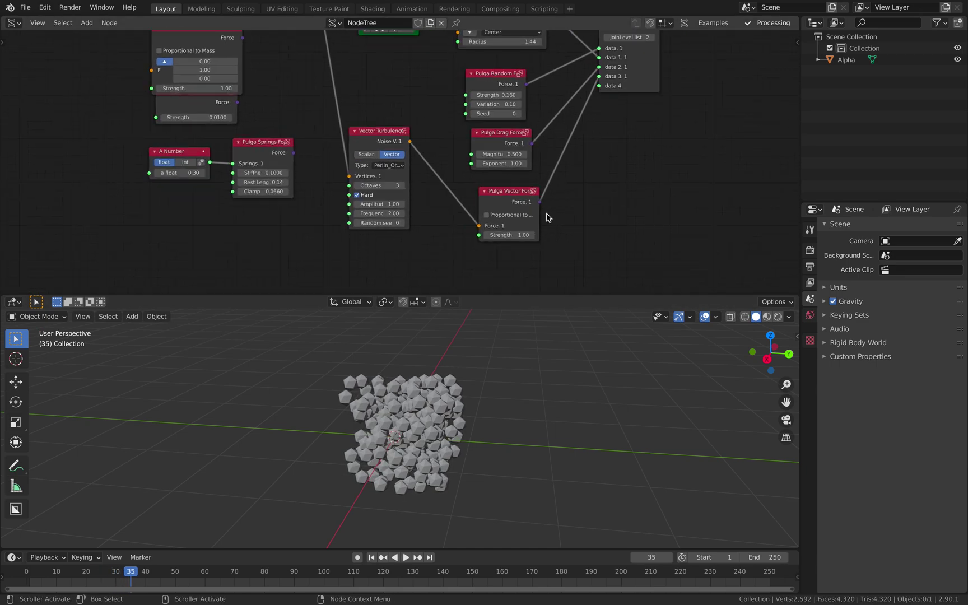
key("Return")
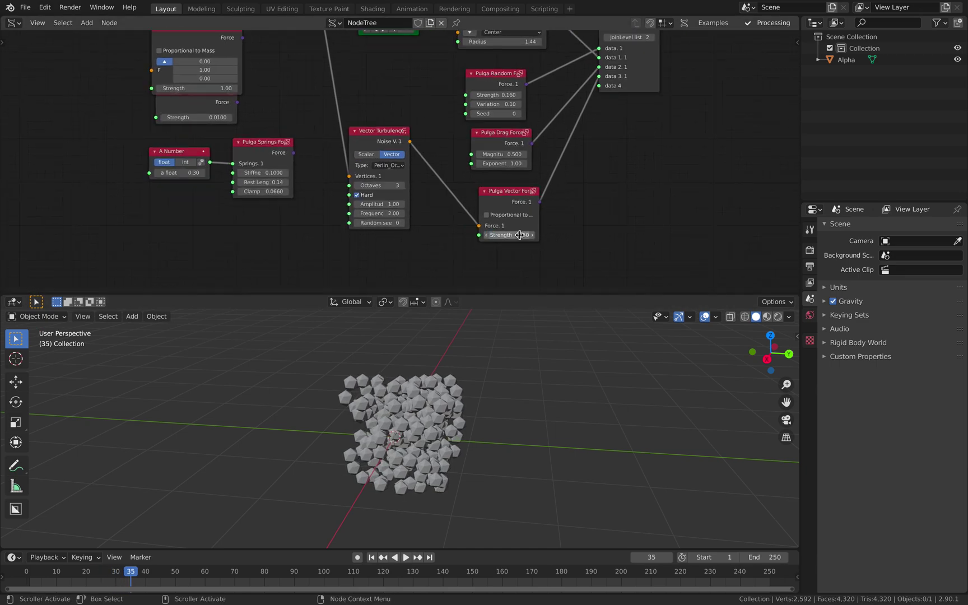
type(".2")
key("Return")
- Set the Pulga Random Force's strength to 0.170 and shift the Drag Force and Boundaries Force nodes
middle_click_drag(573, 209, 564, 247)
left_click_drag(497, 171, 532, 185)
scroll(508, 159, "up", 1)
middle_click_drag(504, 146, 501, 196)
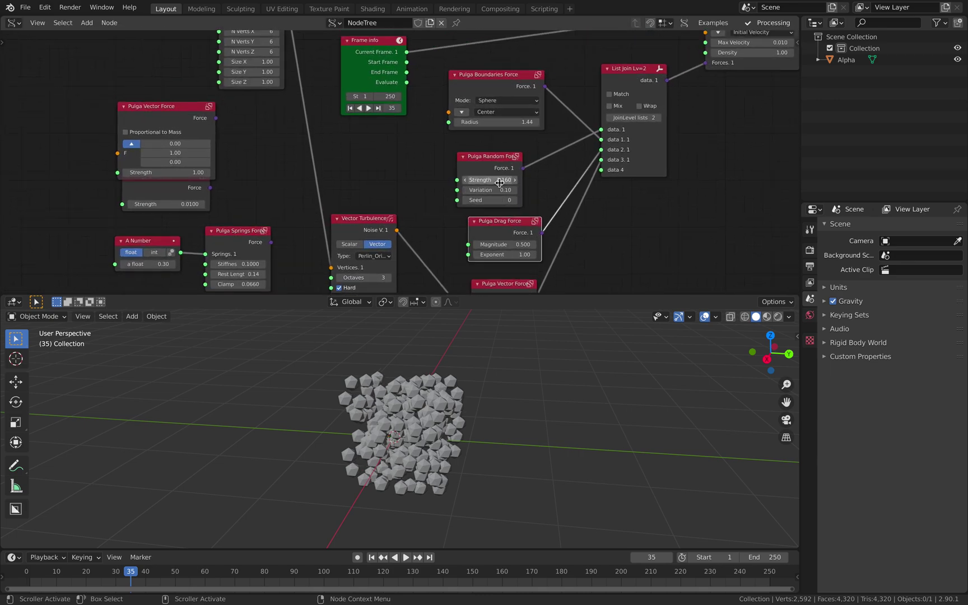
left_click(499, 180)
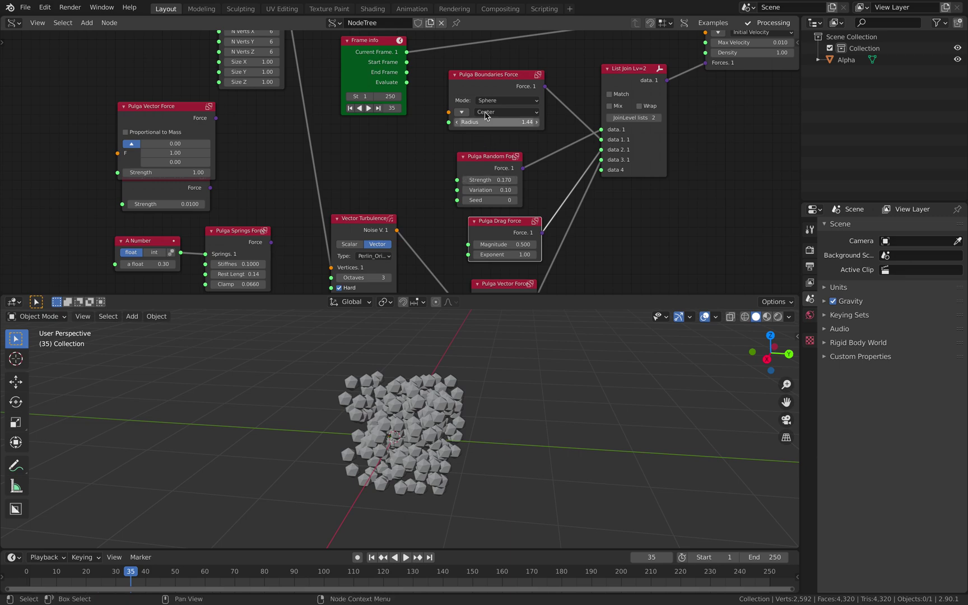
left_click_drag(491, 83, 504, 85)
- Replay the simulation from the first frame and inspect the particle motion from a new viewing angle
scroll(502, 136, "down", 3)
middle_click_drag(503, 263, 502, 187)
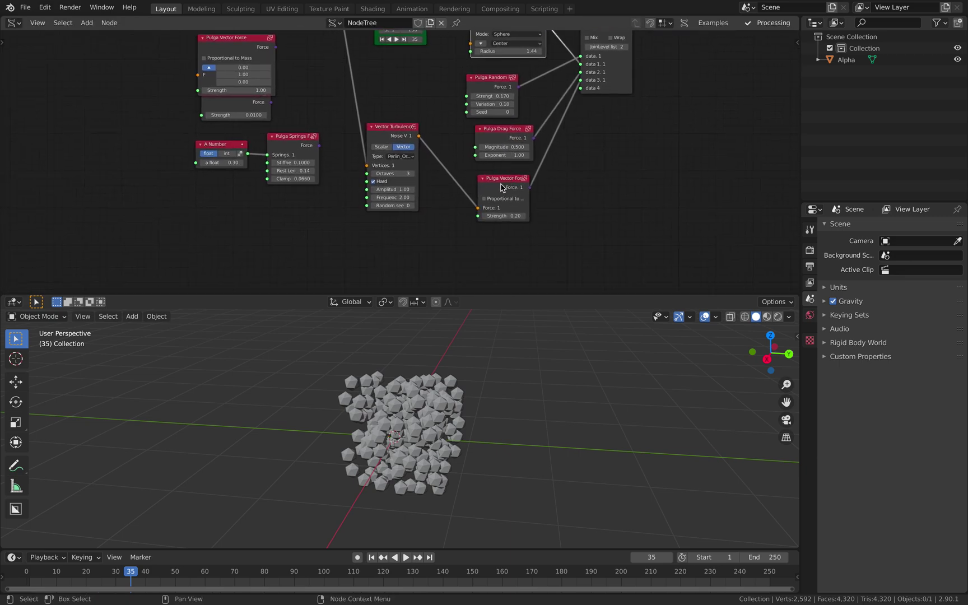
left_click(372, 557)
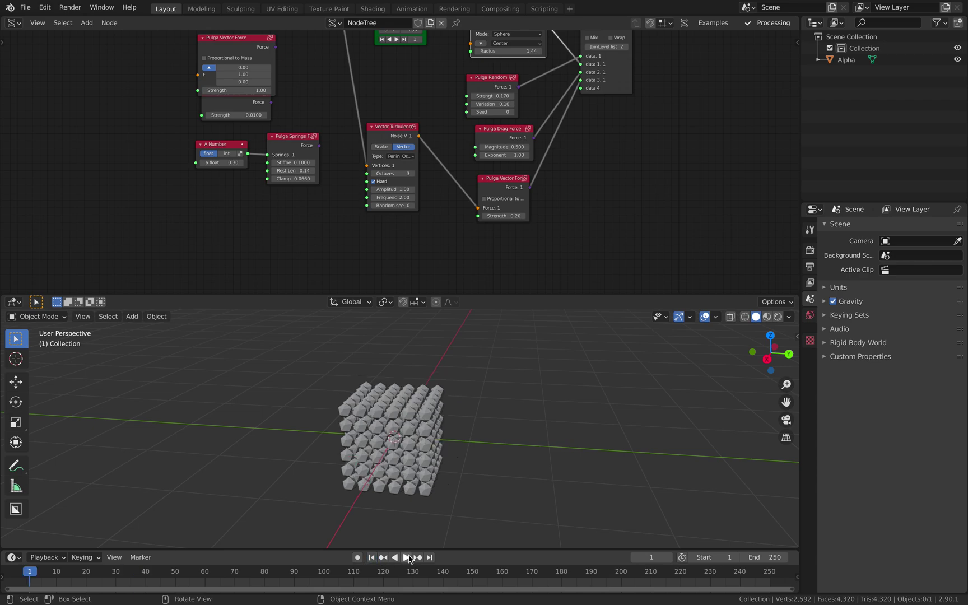
left_click(405, 557)
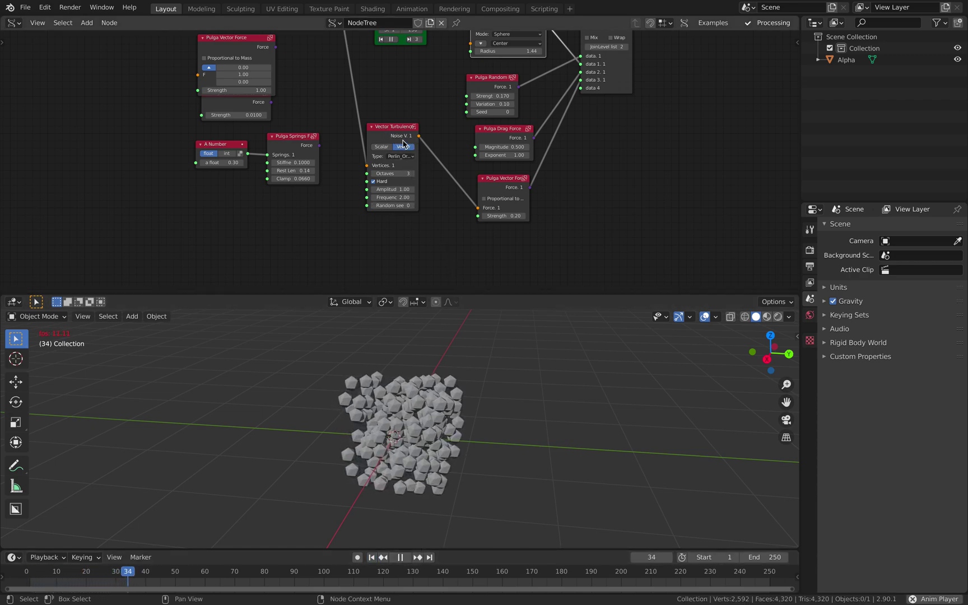
mouse_move(447, 430)
middle_mouse_down()
mouse_move(506, 484)
mouse_move(495, 488)
mouse_move(454, 435)
middle_mouse_up()
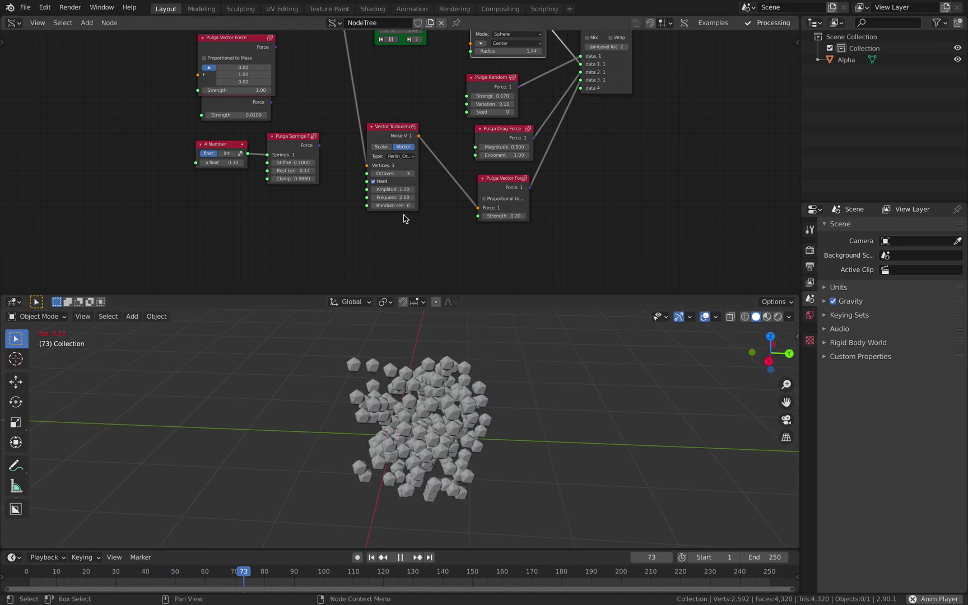
scroll(401, 206, "up", 2)
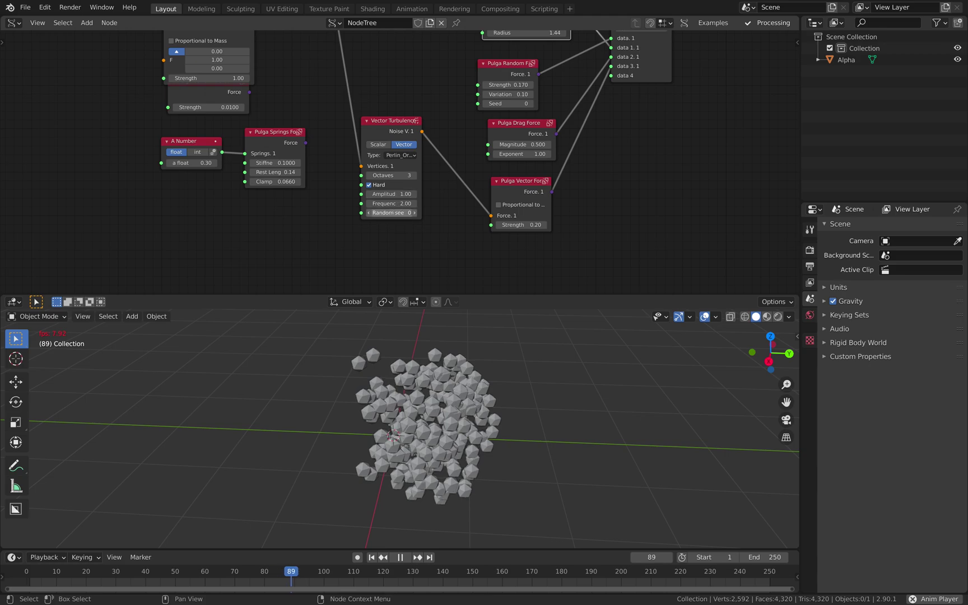
- Set the Vector Turbulence random seed to 30 while the simulation plays, and stop playback
left_click_drag(402, 212, 468, 213)
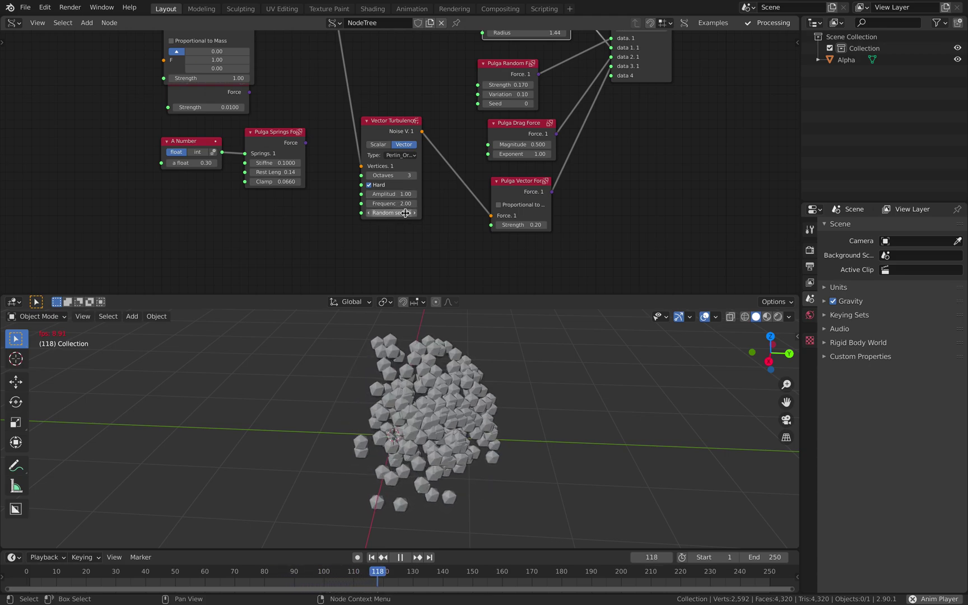
left_click_drag(399, 210, 409, 211)
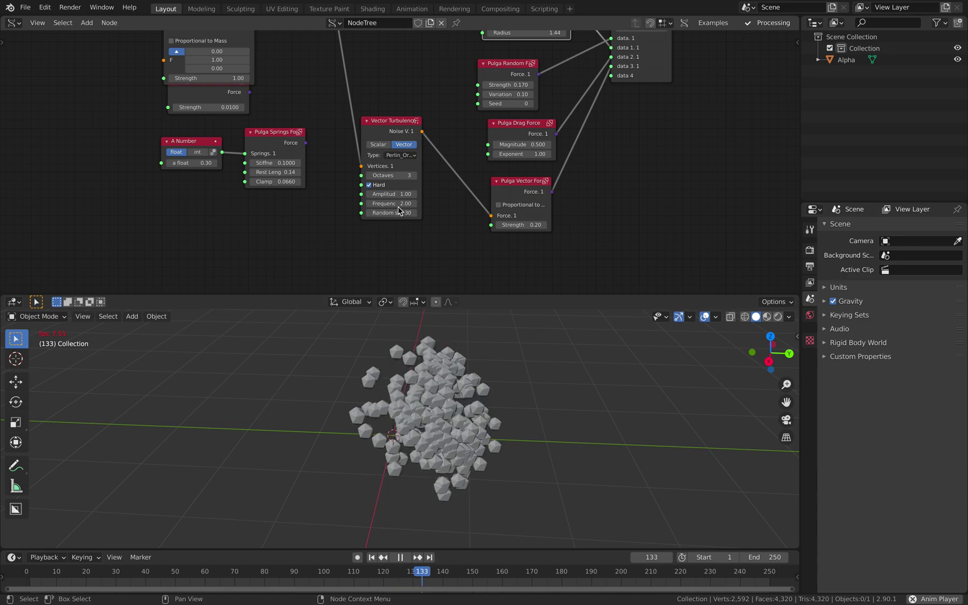
key("space")
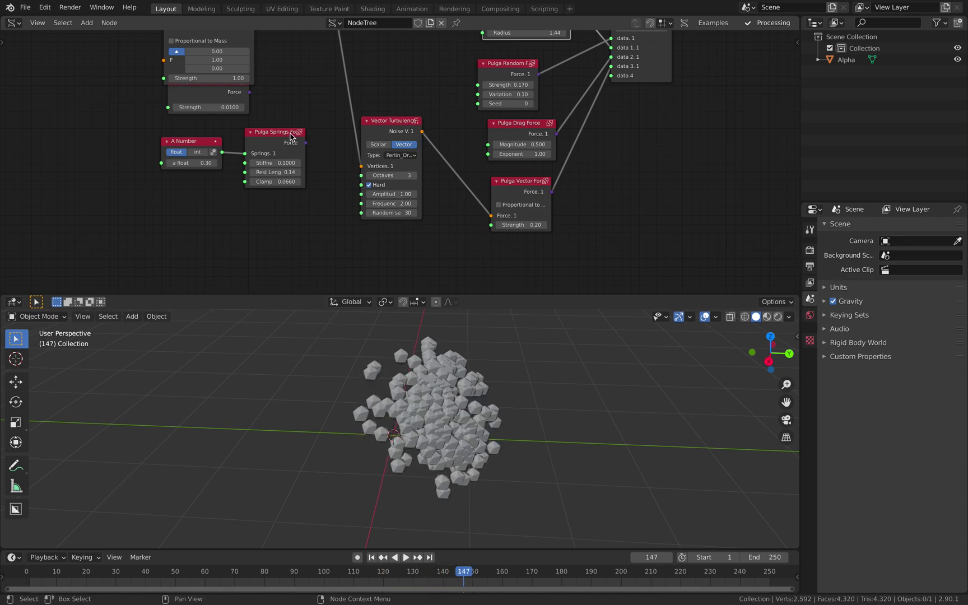
- Move the Pulga Springs Force node off the other nodes and delete the unconnected Pulga Vector Force node
left_click_drag(291, 137, 273, 171)
key("space")
key("space")
middle_click_drag(229, 173, 258, 180)
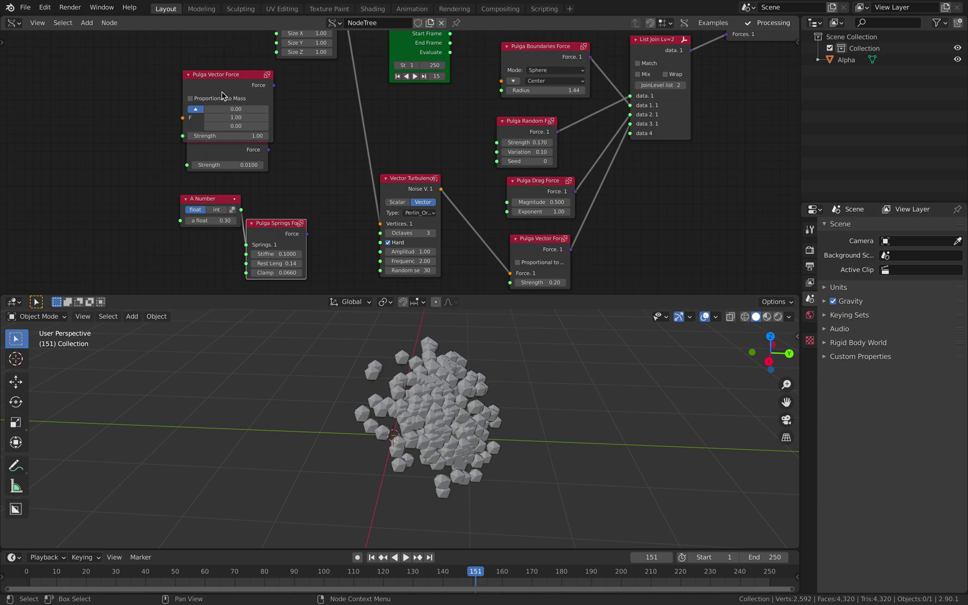
left_click_drag(221, 84, 118, 90)
key("x")
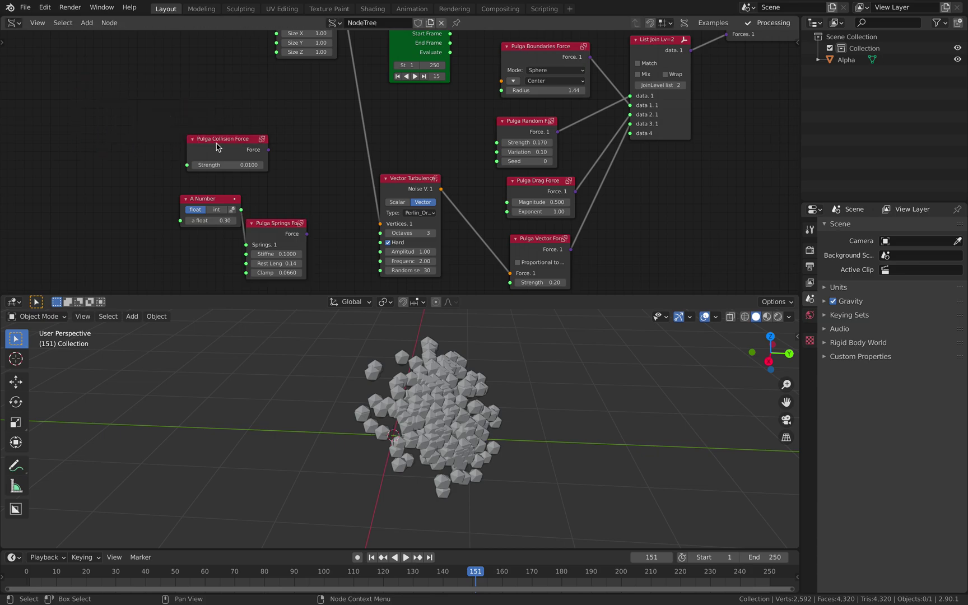
- Arrange the unused Pulga Collision Force, A Number and Pulga Springs Force nodes in a tidy group away from the Vector Turbulence node
left_click_drag(219, 146, 128, 140)
left_click_drag(196, 203, 81, 213)
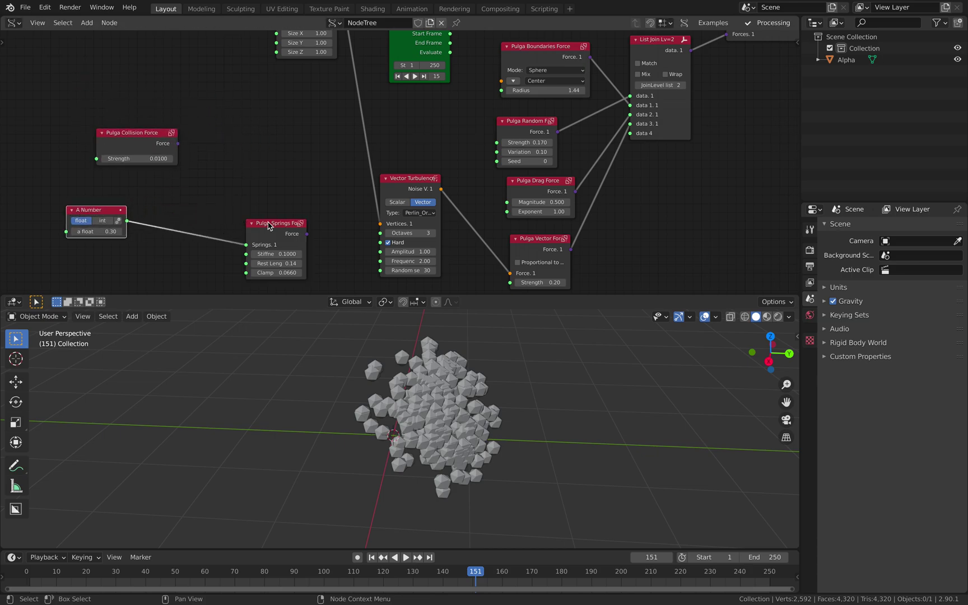
left_click_drag(269, 223, 184, 198)
left_click_drag(162, 133, 208, 143)
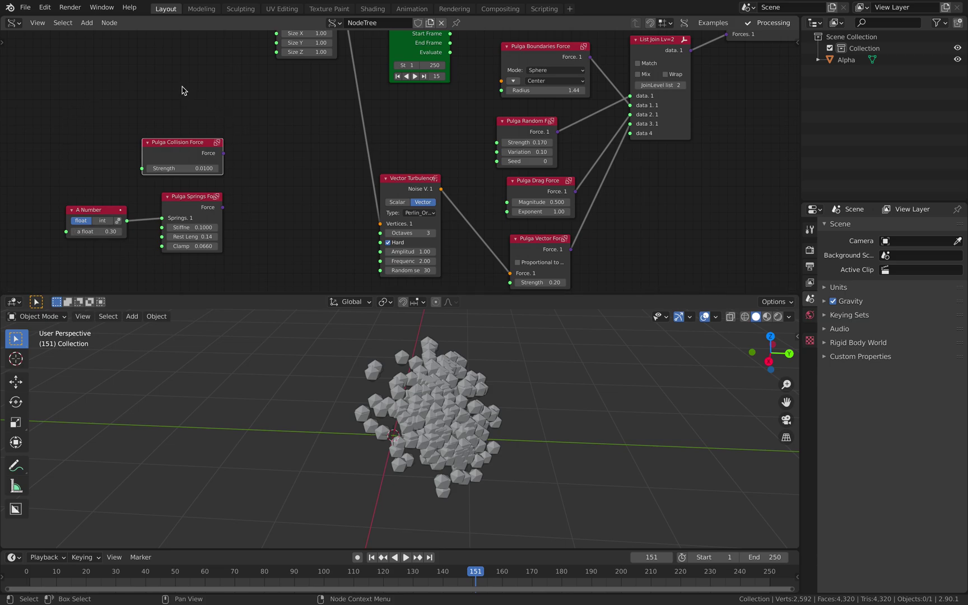
middle_click_drag(262, 174, 223, 178)
left_click_drag(166, 169, 172, 167)
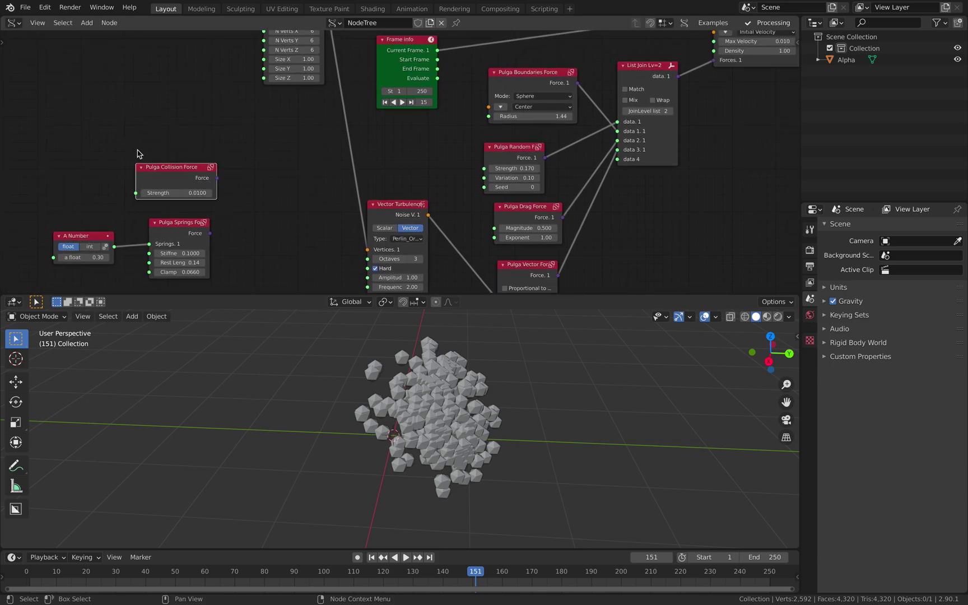
- Tidy the solver's output side by moving the Mesh viewer and Viewer Draw nodes into line beside the Pulga Physics Solver
middle_click_drag(532, 194, 493, 177)
middle_click_drag(639, 160, 620, 312)
left_click_drag(345, 176, 356, 161)
middle_click_drag(718, 86, 524, 172)
middle_click_drag(616, 48, 610, 94)
left_click_drag(603, 54, 630, 48)
left_click_drag(669, 211, 643, 215)
middle_click_drag(607, 232, 602, 188)
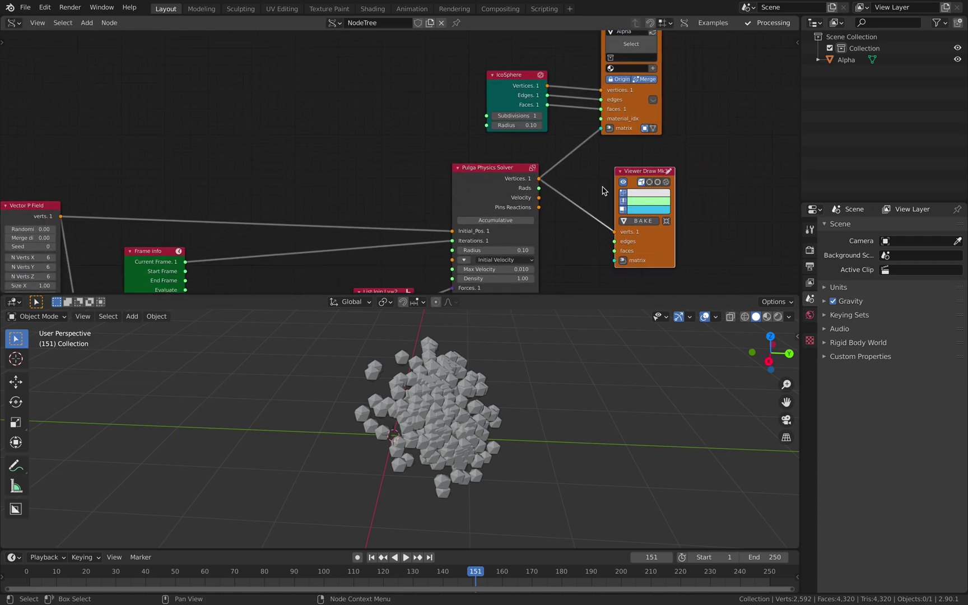
- Set the Vector P Field's vertex counts to 5 in X, Y and Z, and save the file
middle_click_drag(545, 384, 493, 349)
middle_click_drag(311, 254, 440, 177)
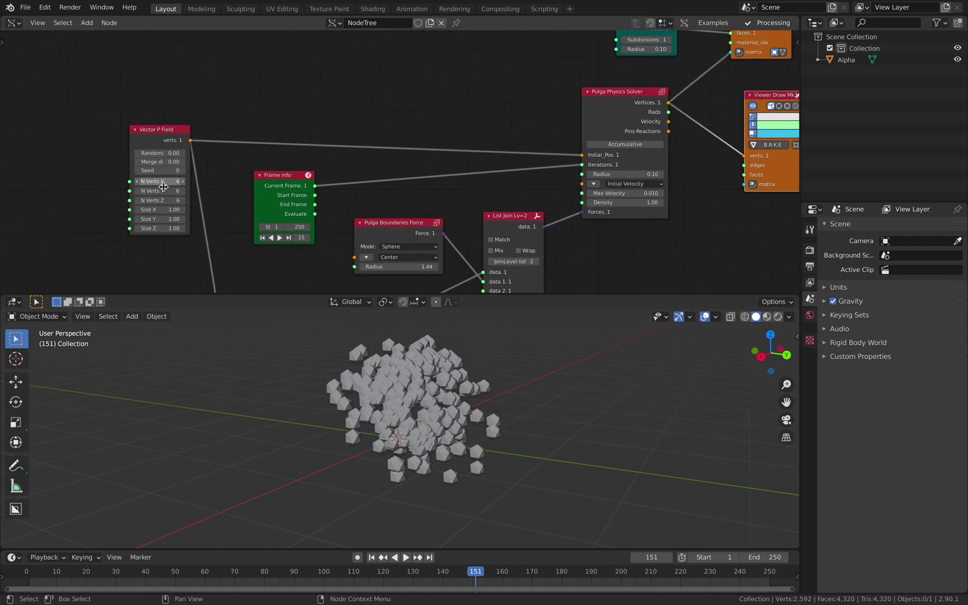
key("Return")
middle_click_drag(378, 134, 355, 121)
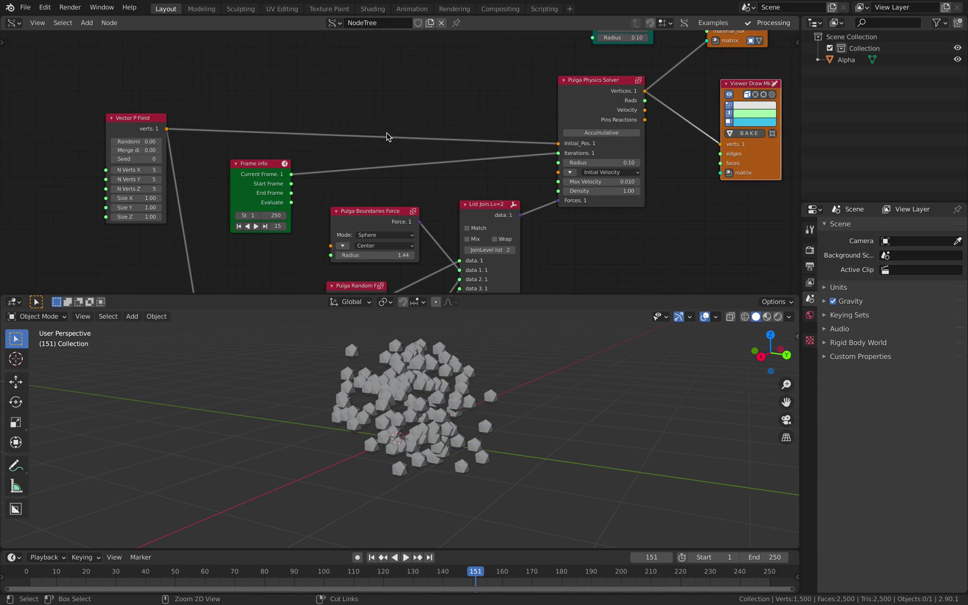
key("ctrl+s")
- Reposition the Pulga Physics Solver node slightly and widen it
middle_click_drag(428, 144, 378, 185)
left_click_drag(554, 120, 556, 129)
scroll(508, 156, "down", 2)
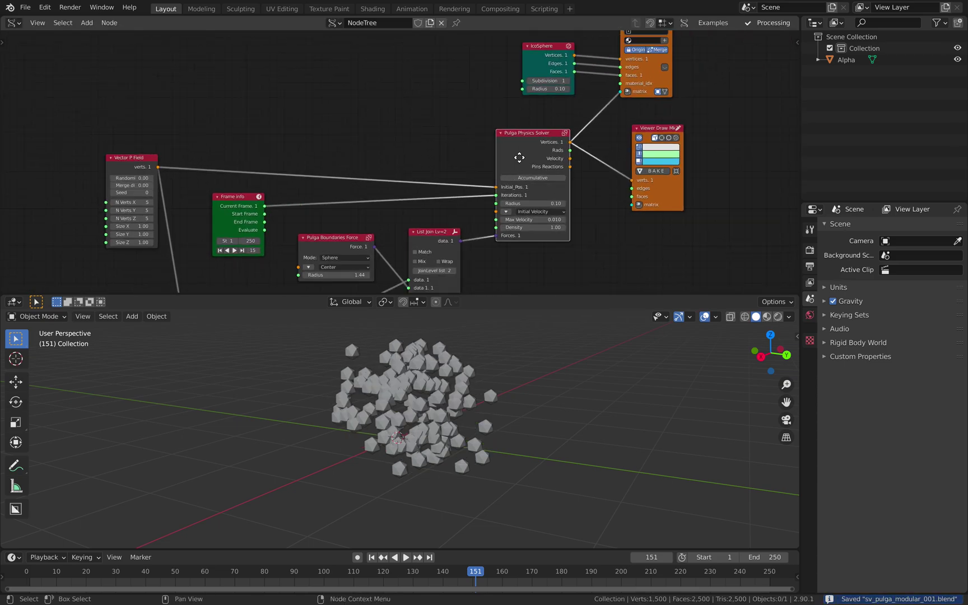
middle_click_drag(519, 157, 531, 143)
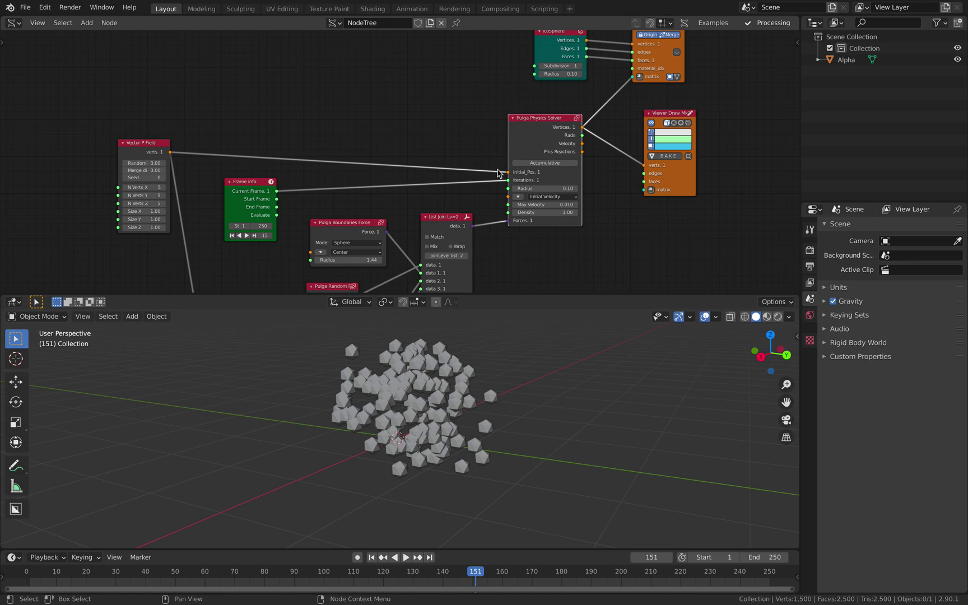
left_click_drag(582, 166, 597, 166)
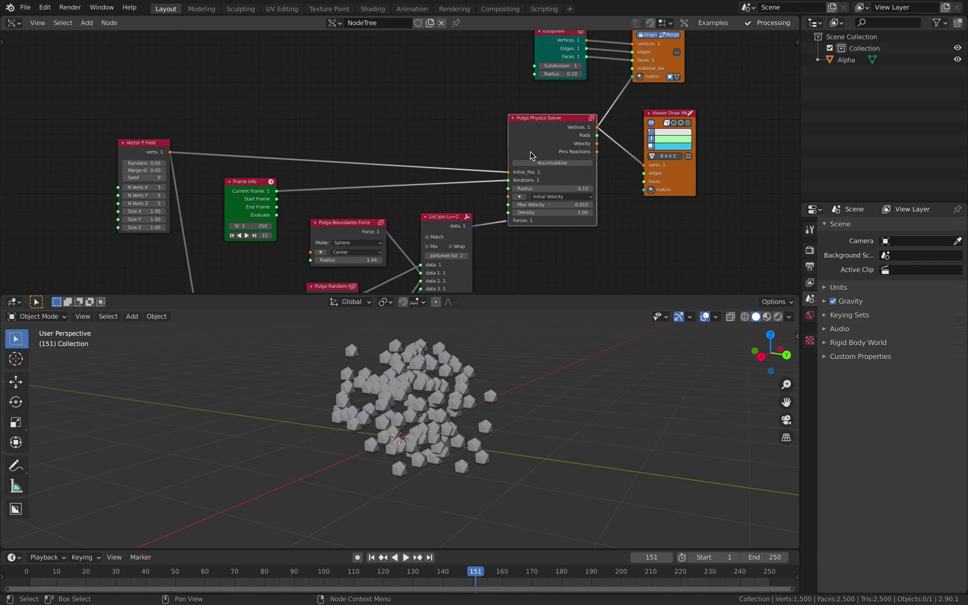
middle_click_drag(546, 133, 476, 169)
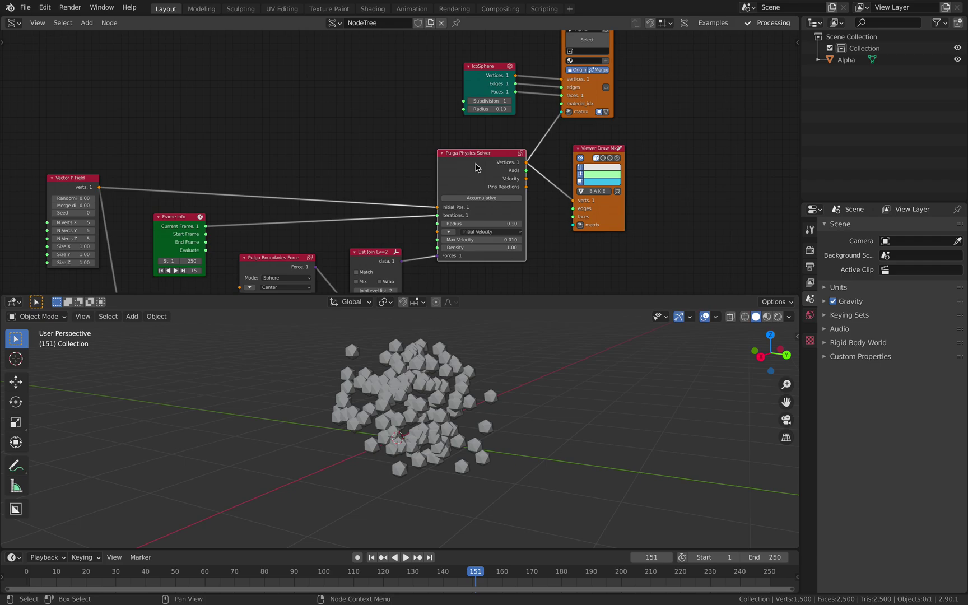
- Align the Viewer Draw, IcoSphere and Mesh viewer nodes more compactly around the Pulga Physics Solver
left_click(596, 150)
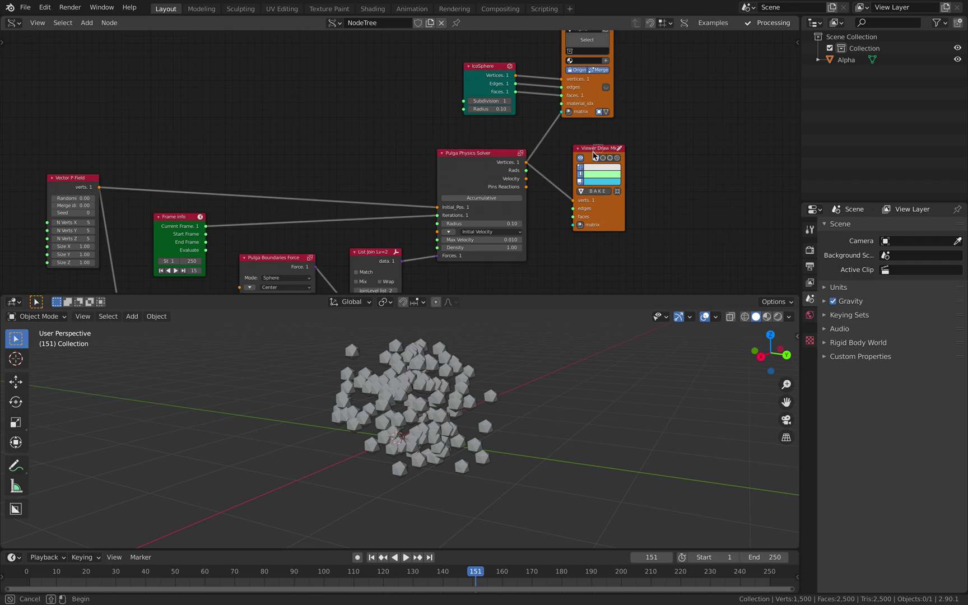
middle_click_drag(587, 137, 585, 139)
left_click_drag(590, 154, 582, 164)
middle_click_drag(499, 83, 460, 145)
left_click_drag(459, 145, 475, 153)
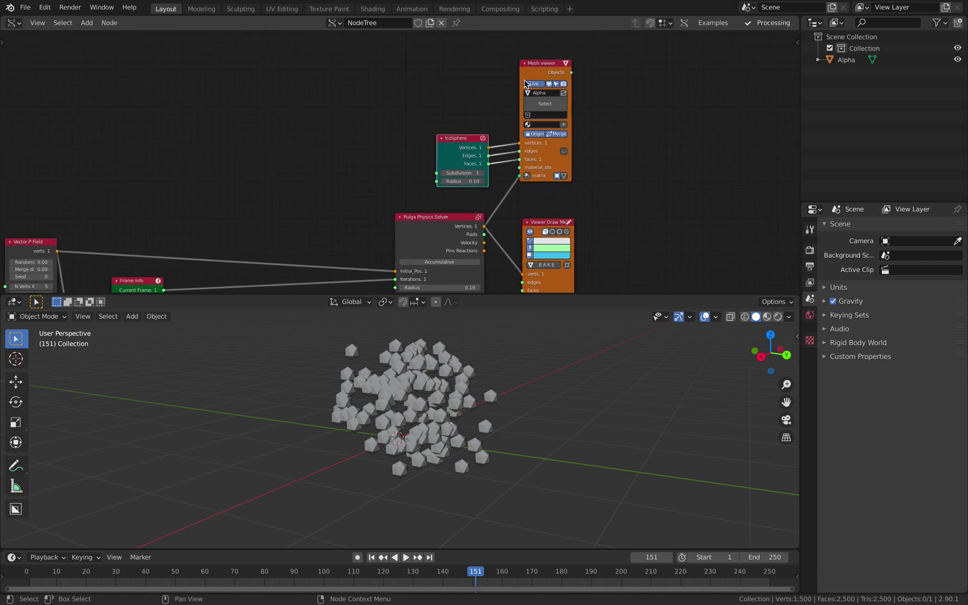
left_click_drag(535, 64, 541, 90)
- Enable the fake user for the NodeTree node tree so that it is kept with the file
middle_click_drag(465, 86, 490, 80)
middle_click_drag(417, 57, 441, 47)
left_click(418, 22)
- Switch to the browser, review the new features and node overview in the Pulga physics modular pull request, and return to Blender
scroll(441, 69, "down", 2)
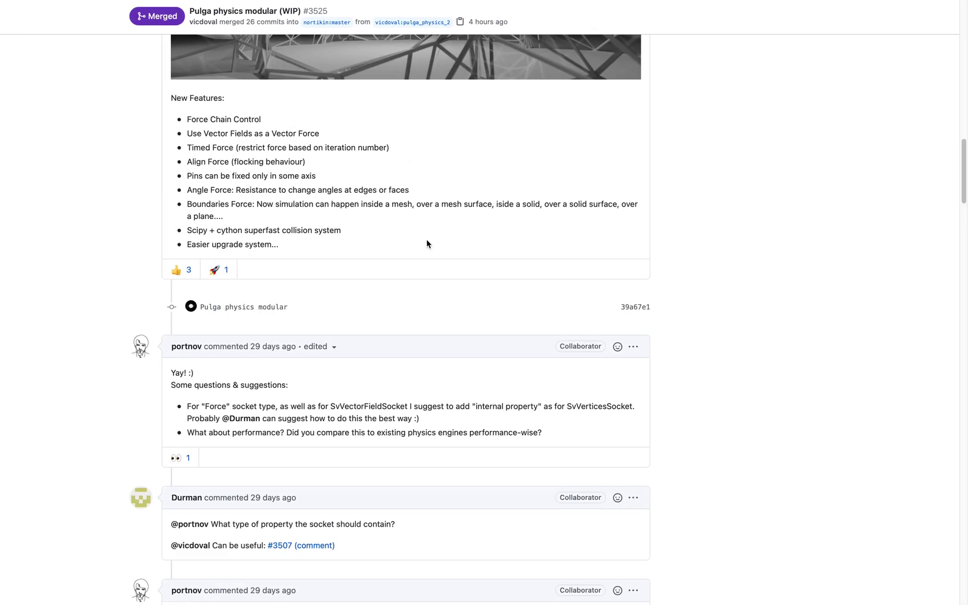
scroll(427, 241, "up", 10)
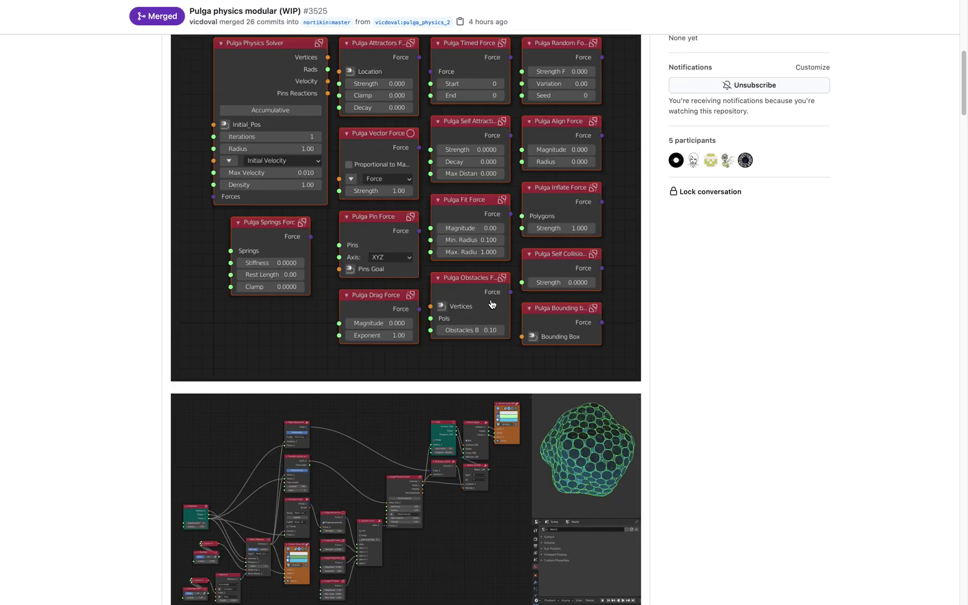
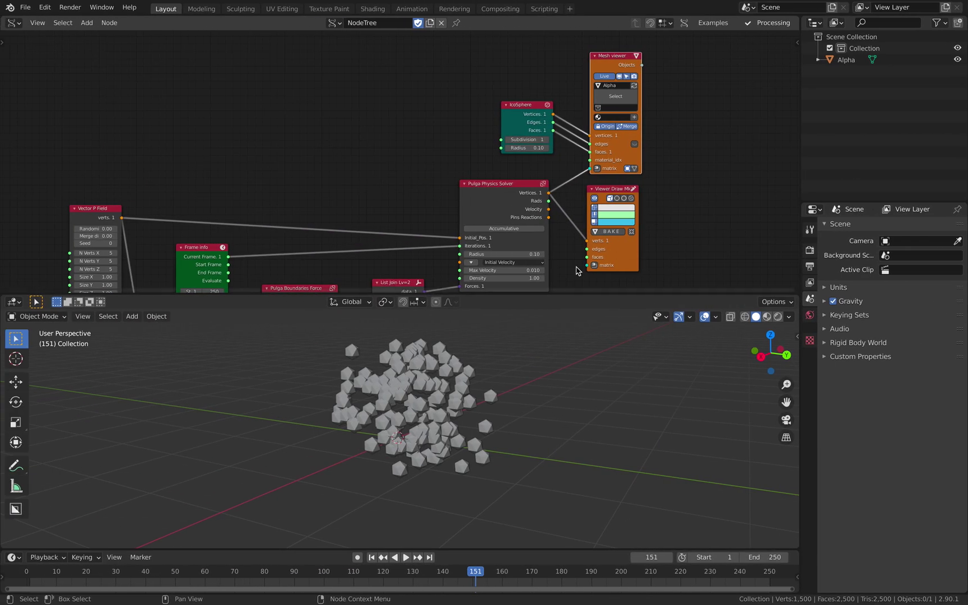
middle_click_drag(374, 195, 390, 180)
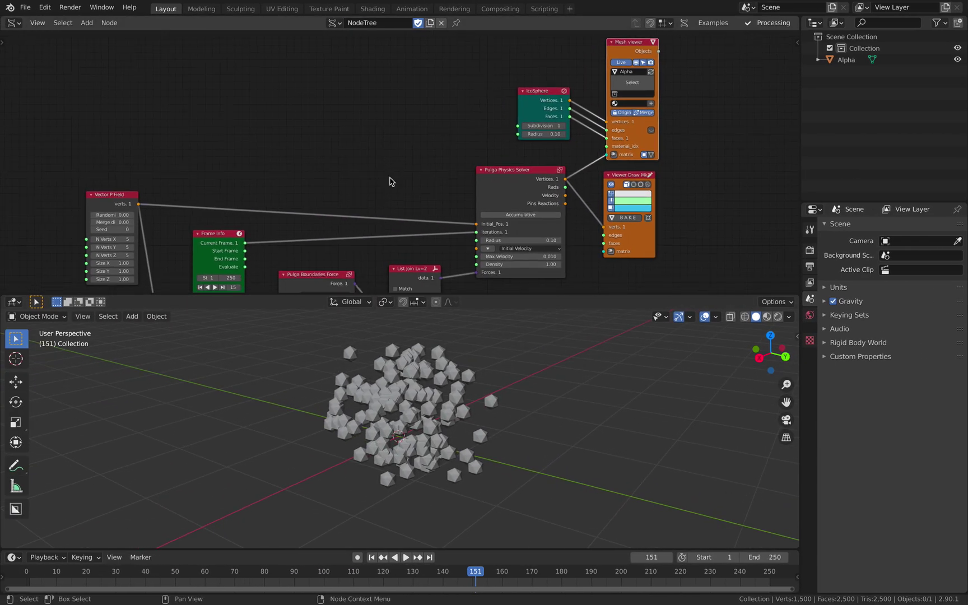